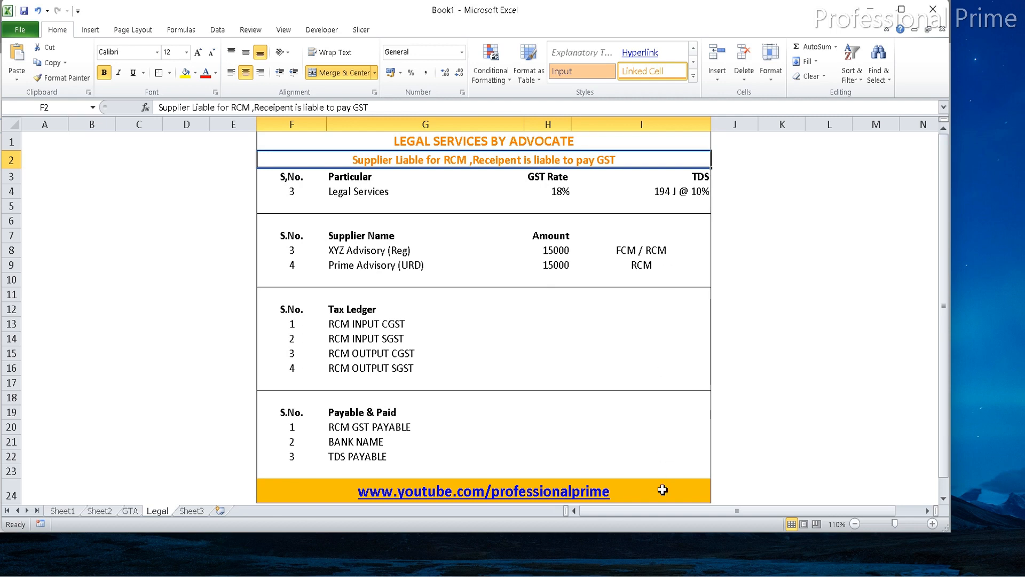
Switch to TallyPrime, open the INPUT CGST ledger for alteration, examine its group and tax type, and quit it.
left_click(675, 575)
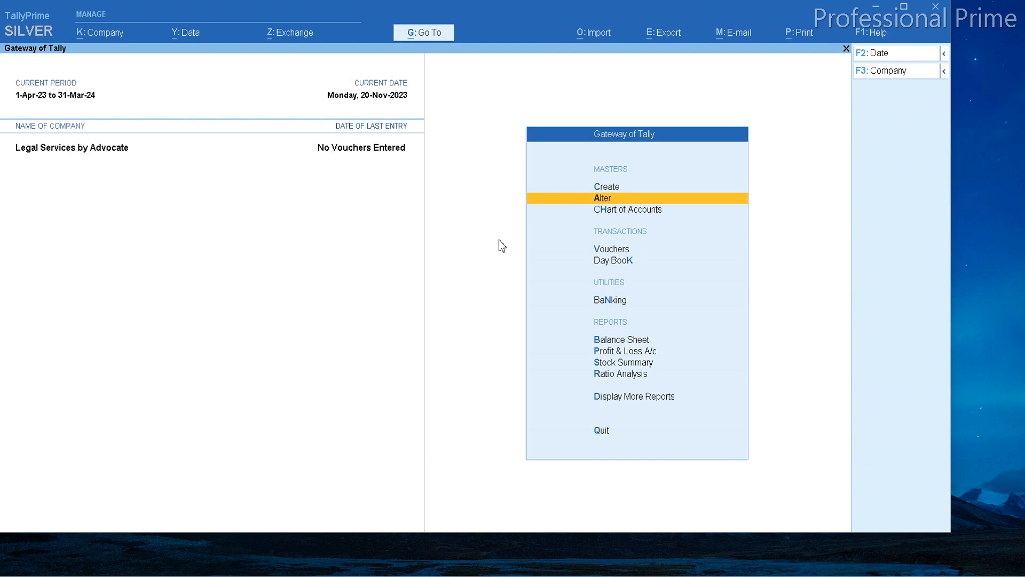
key("Return")
key("Down")
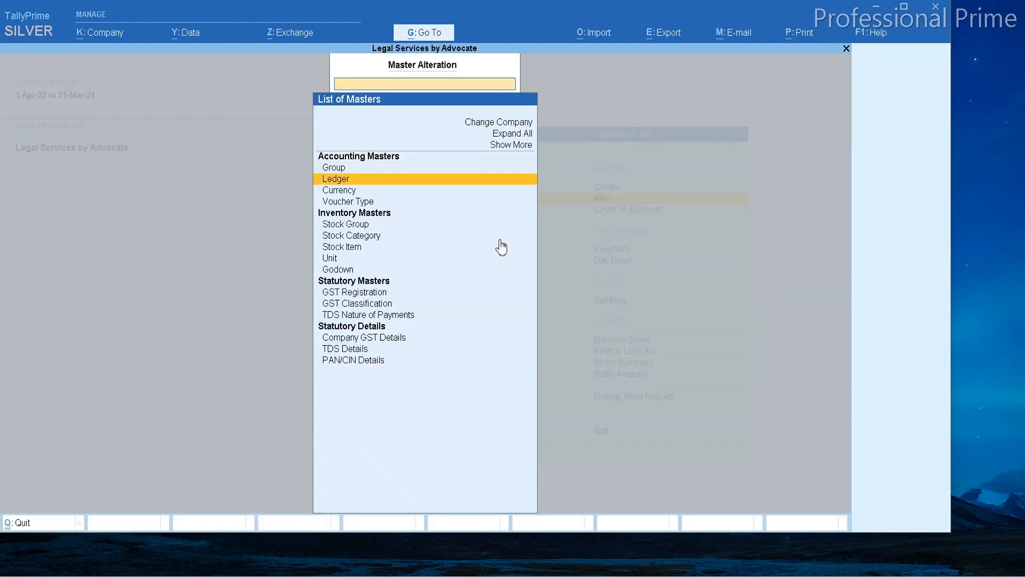
key("Return")
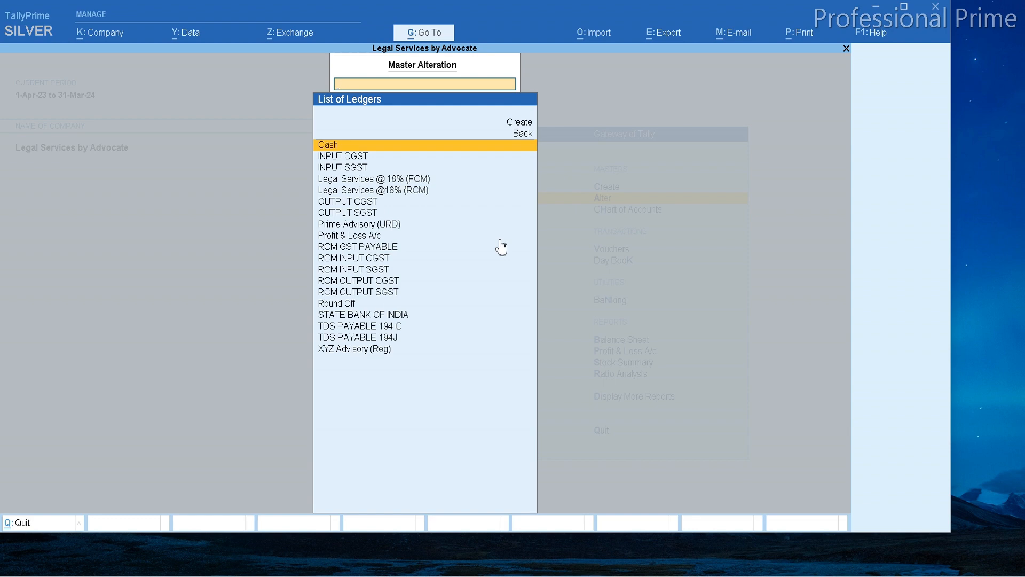
key("Down")
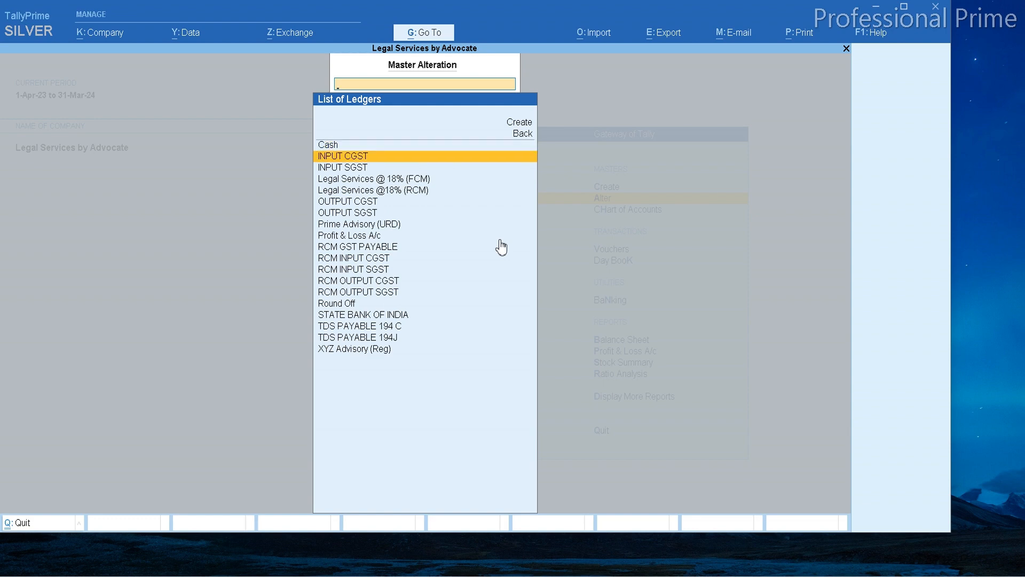
key("Return")
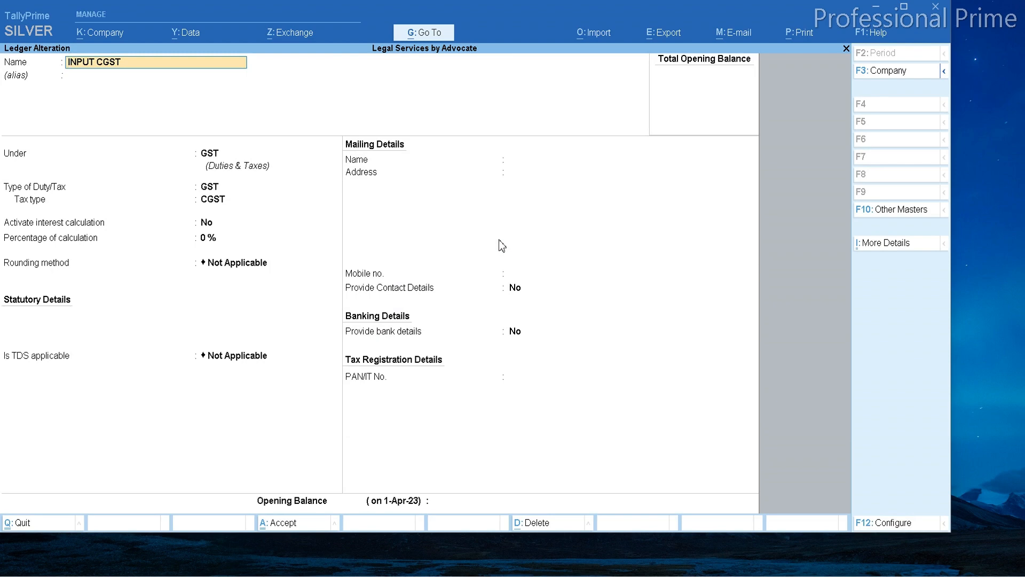
key("Escape")
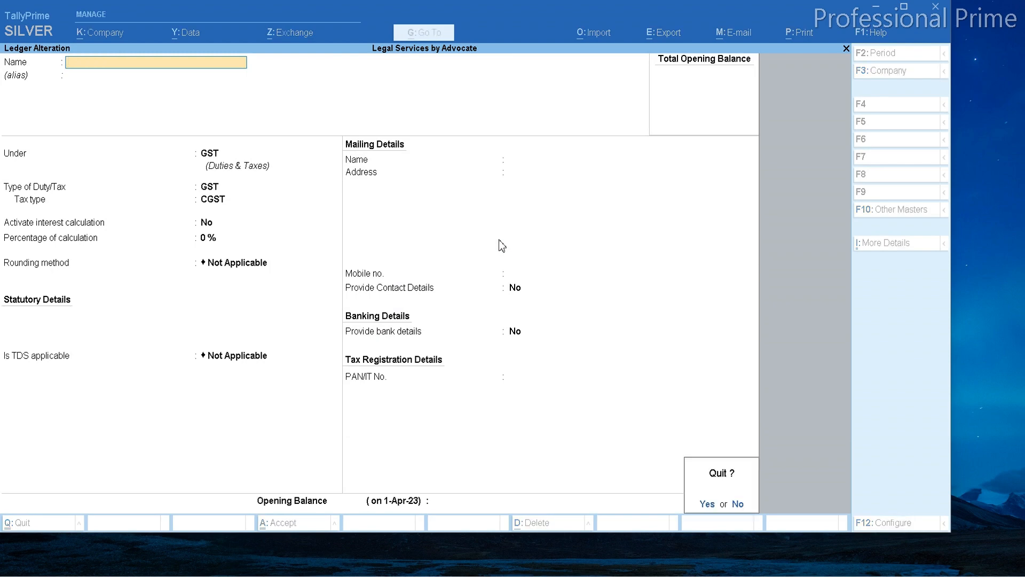
key("y")
Open the RCM INPUT CGST ledger from the alteration list, examine its group and tax settings, and close it.
key("Down")
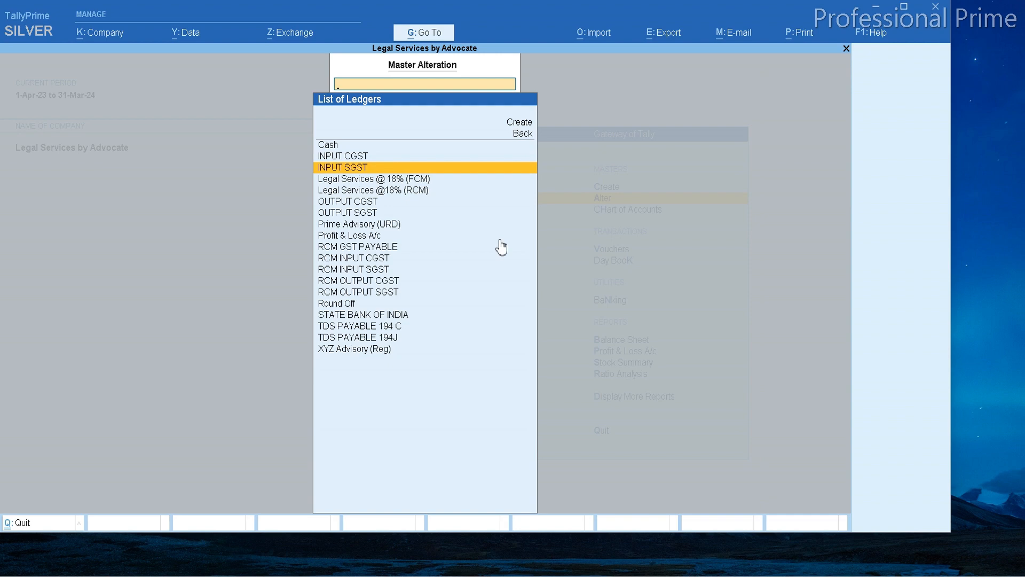
key("Up")
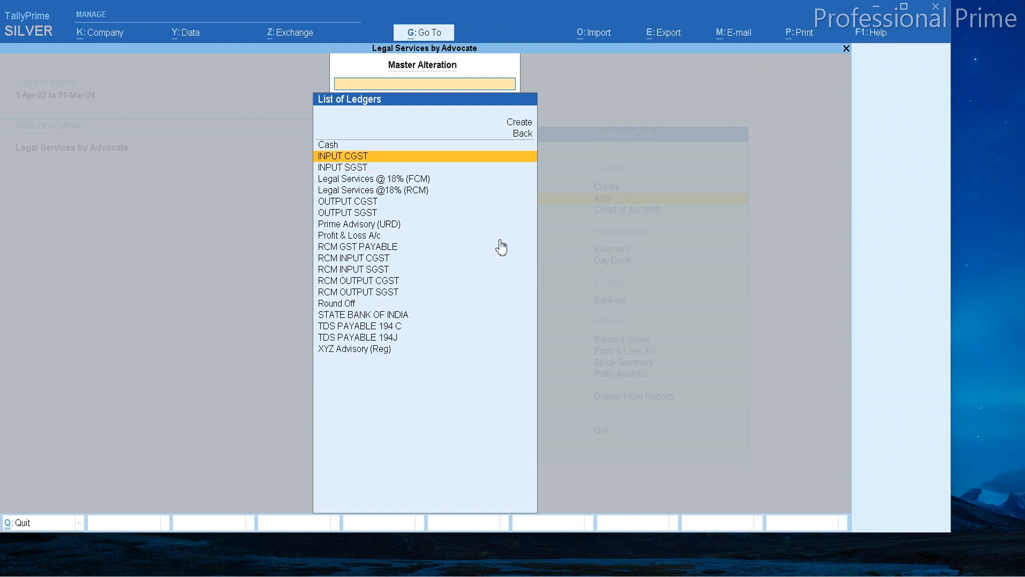
key("Down")
key("Down")
key("Down")
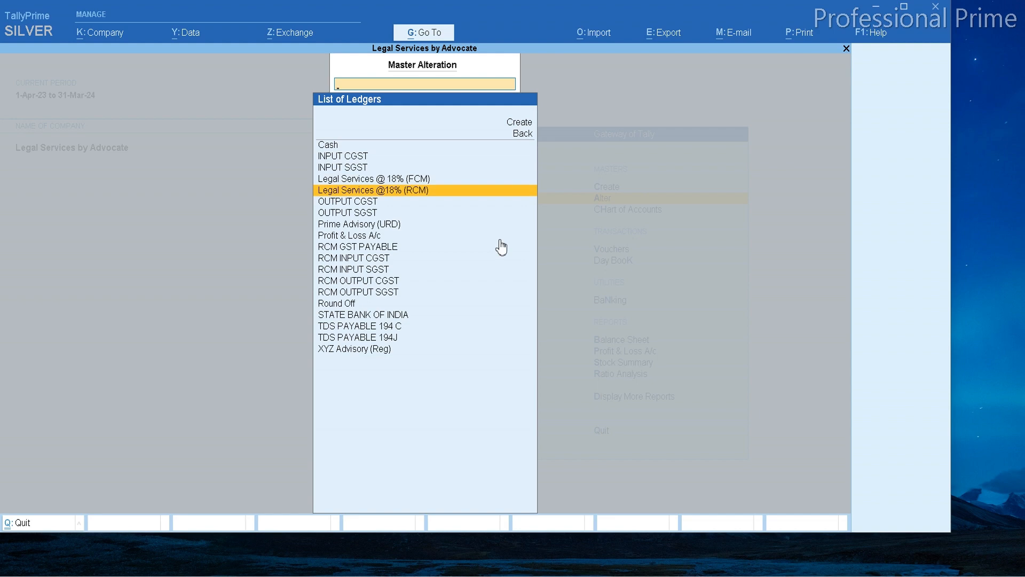
key("Down")
key("Down")
key("Down")
key("Down")
key("Down")
key("Down")
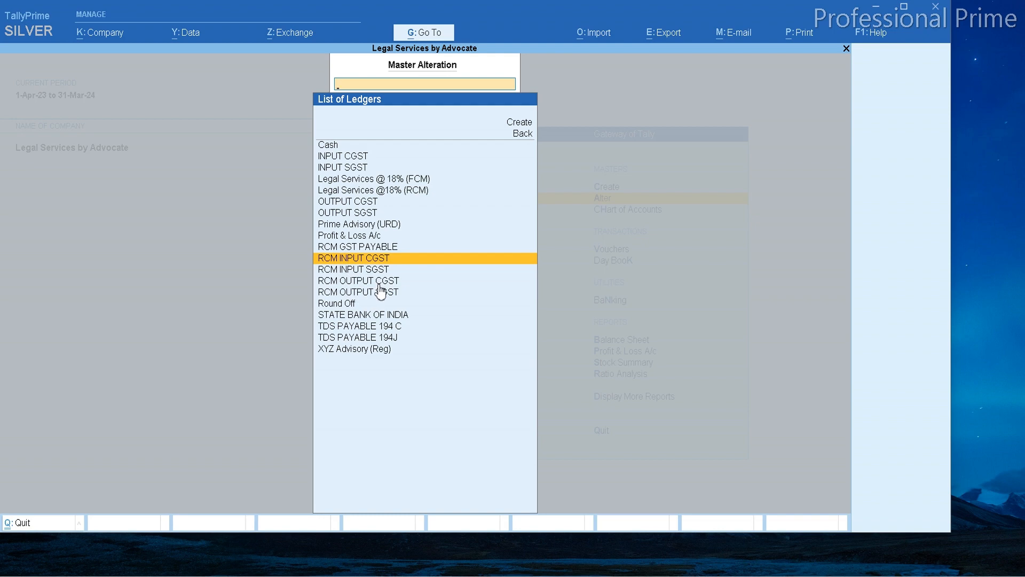
key("Return")
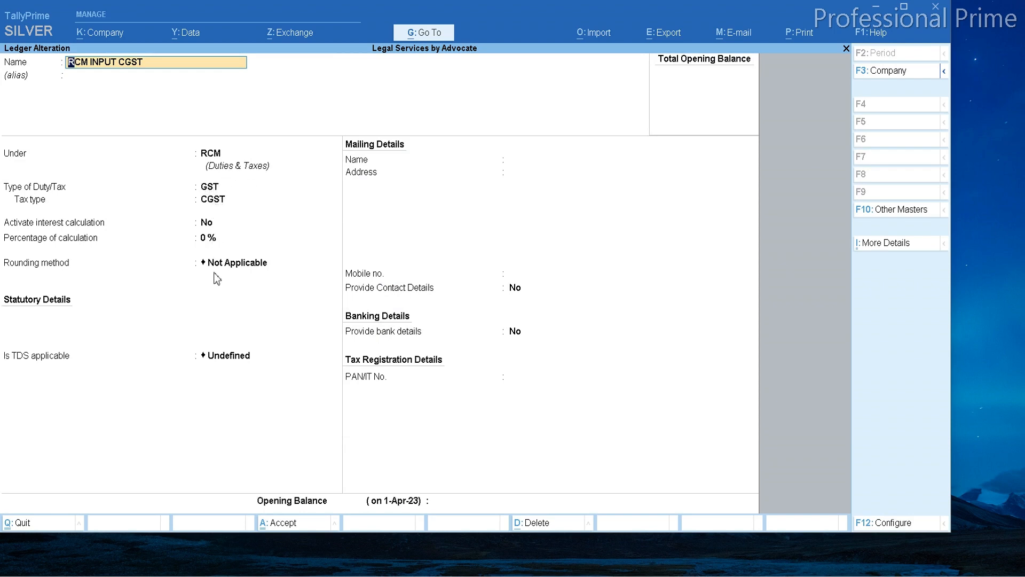
key("BackSpace")
key("Escape")
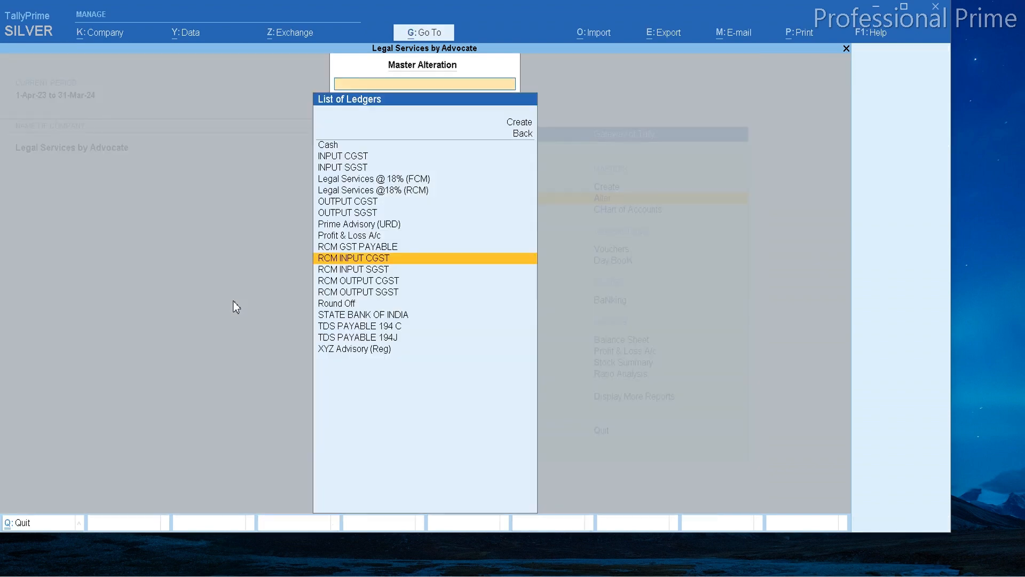
Compare the Legal Services ledgers with the RCM input and output tax ledgers in the ledger list.
key("Up")
key("Up")
key("Up")
key("Up")
key("Up")
key("Up")
key("Up")
key("Up")
key("Up")
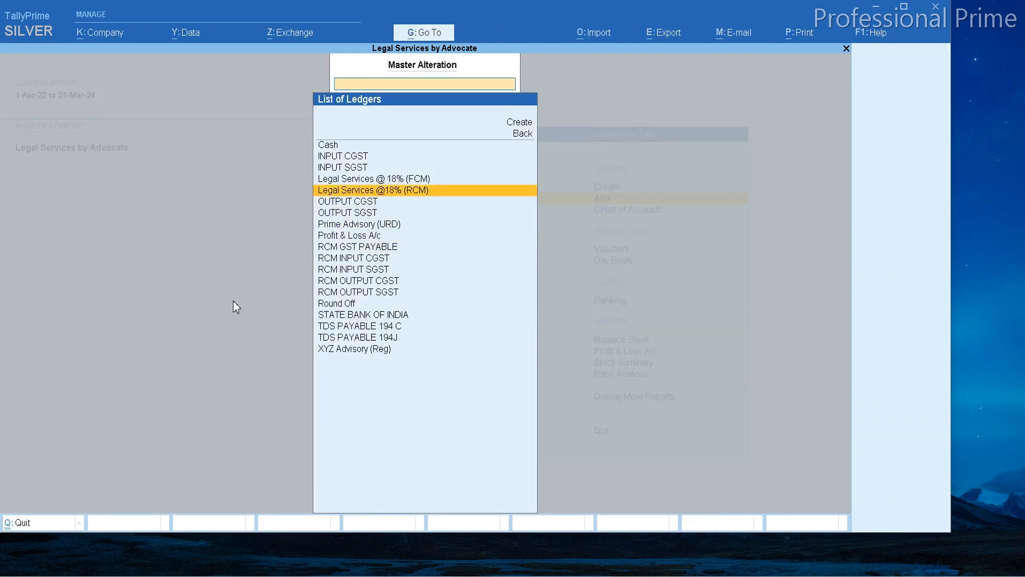
key("Down")
key("Down")
key("Down")
key("Down")
key("Down")
key("Down")
key("Down")
key("Down")
key("Down")
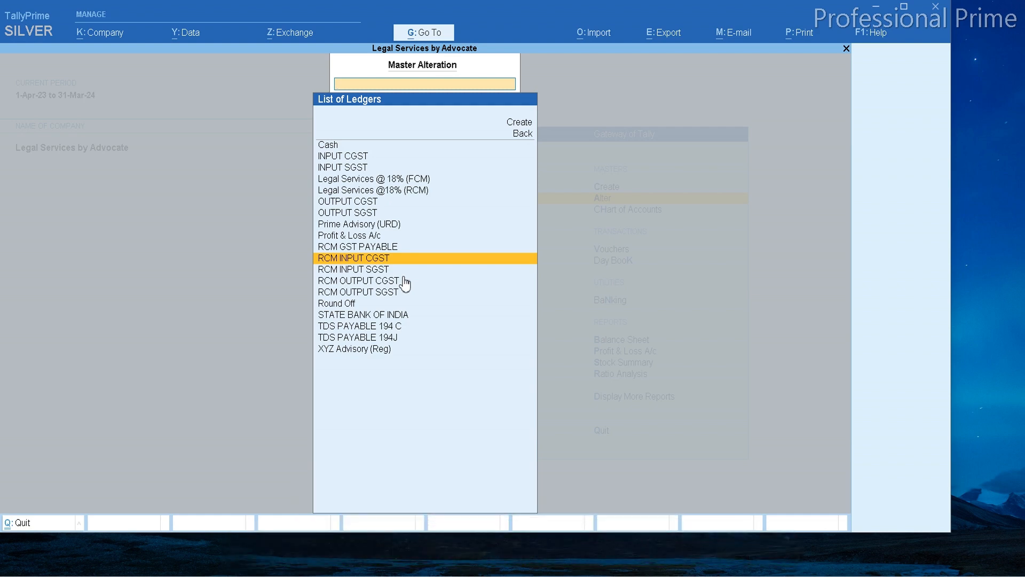
key("Down")
key("Down")
key("Down")
key("Up")
key("Up")
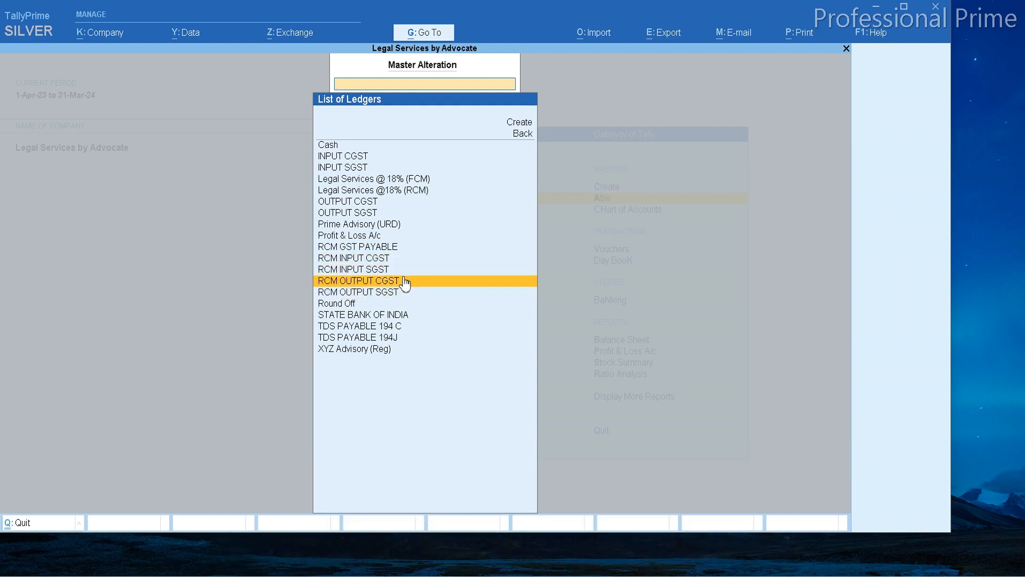
Review the remaining ledgers down to XYZ Advisory (Reg) and check the supplier names against the Excel sheet, returning to TallyPrime.
key("Down")
key("Down")
key("Down")
key("Down")
key("Down")
key("Down")
key("Down")
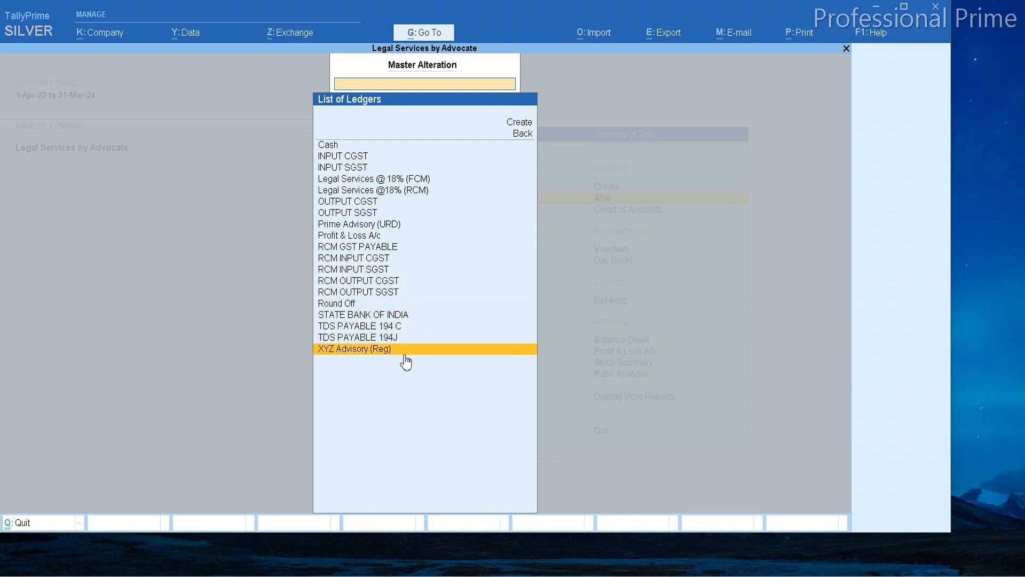
key("alt+Tab")
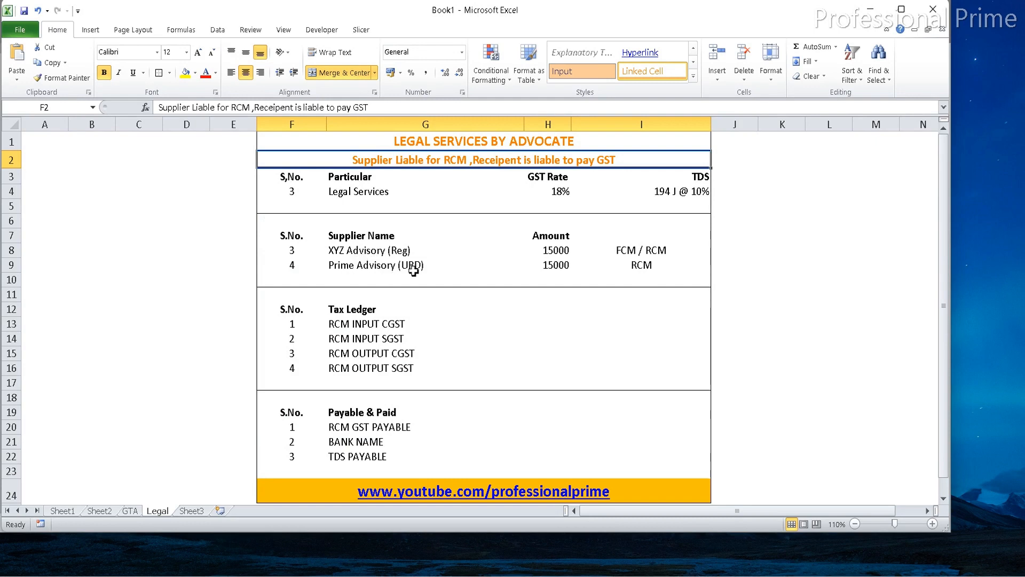
key("alt+Tab")
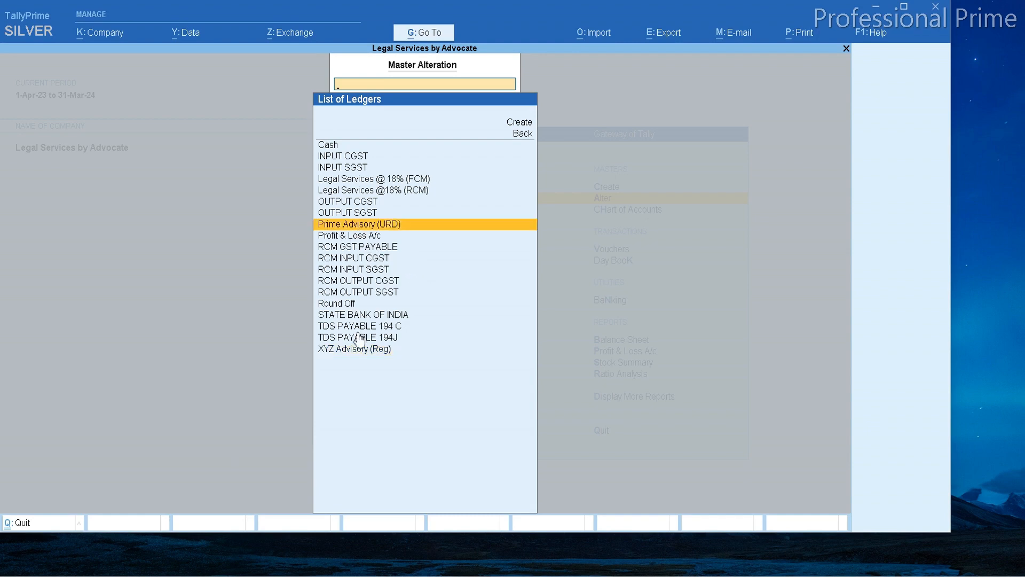
Open the Legal Services @ 18% (FCM) ledger and review its taxability, GST rate, reverse charge and supply type settings.
left_click(355, 184)
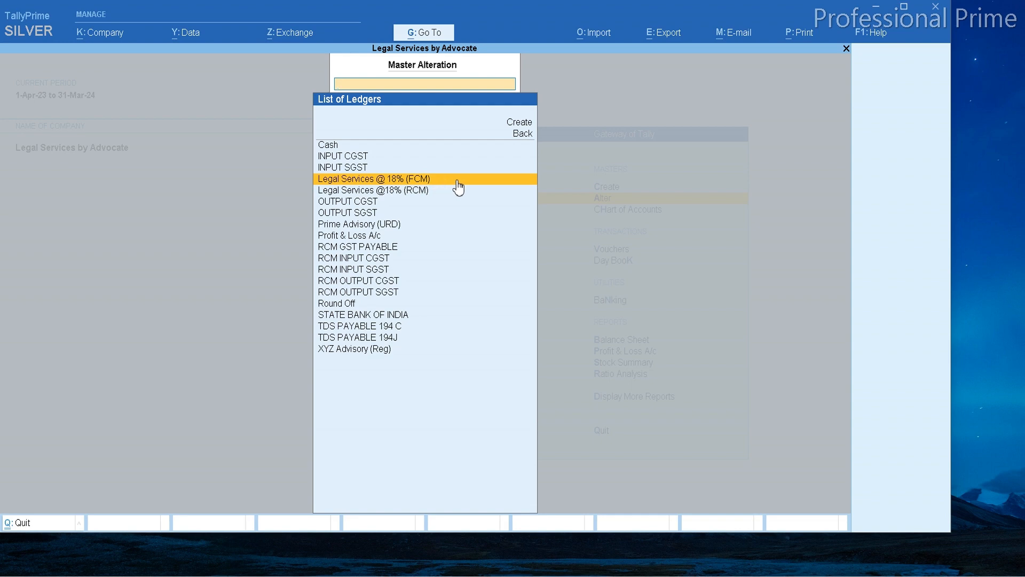
left_click(458, 184)
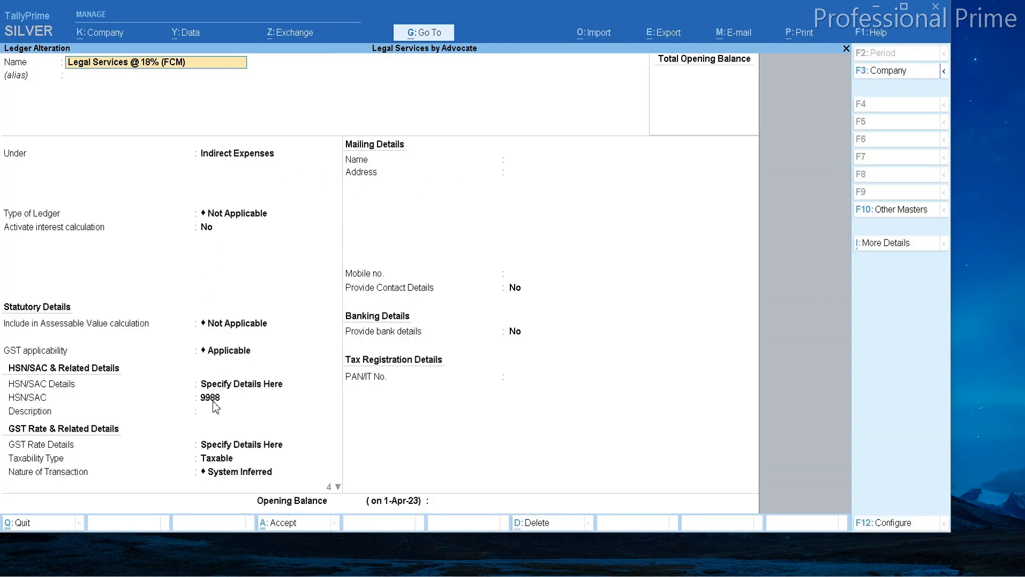
left_click(213, 461)
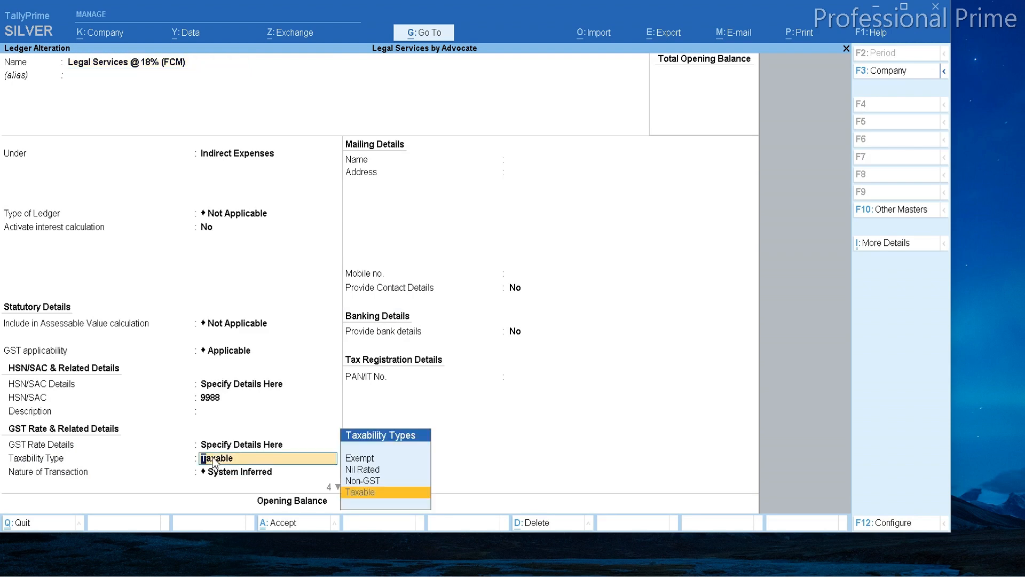
key("Return")
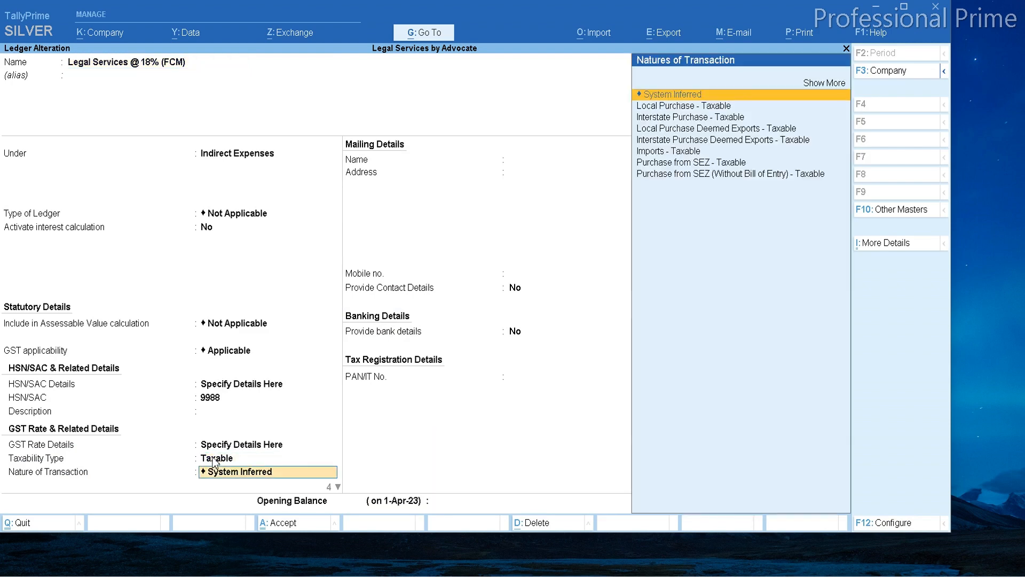
key("Return")
key("Return")
key("Return")
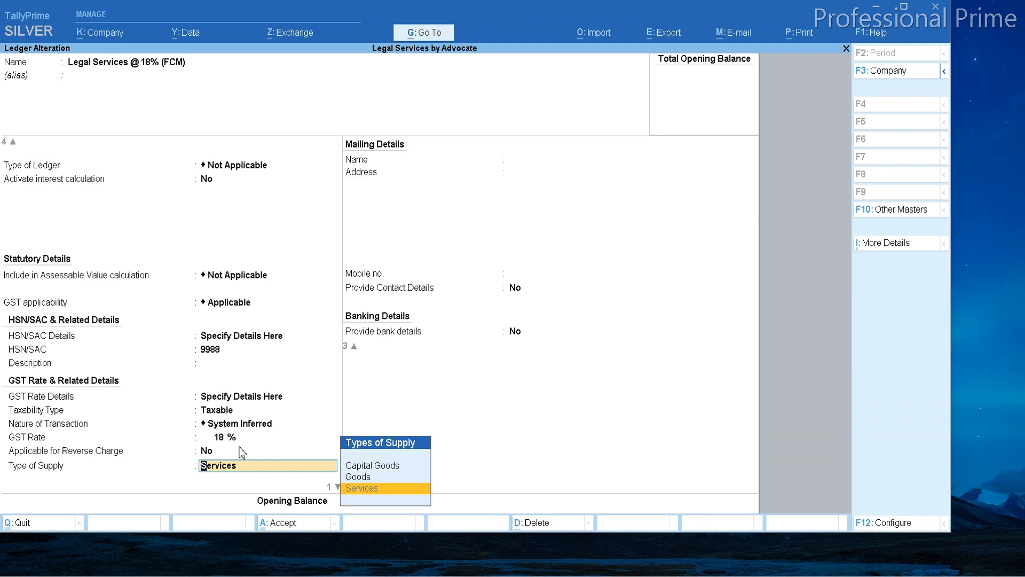
key("Return")
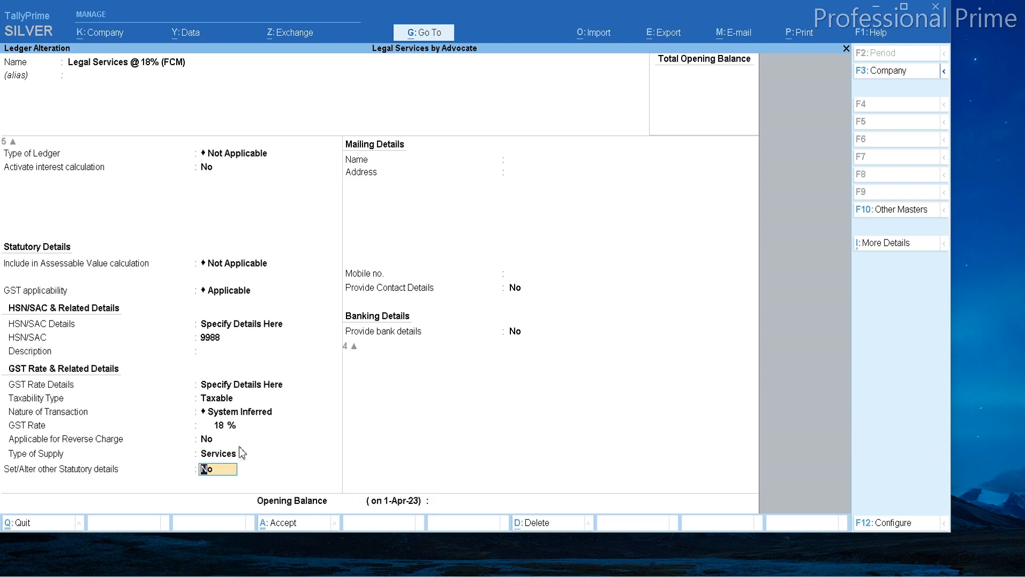
Turn on other statutory details, accept TDS as applicable with nature of payment TDS PAYABLE 194J, and save the FCM ledger.
type("Y")
key("Return")
key("Return")
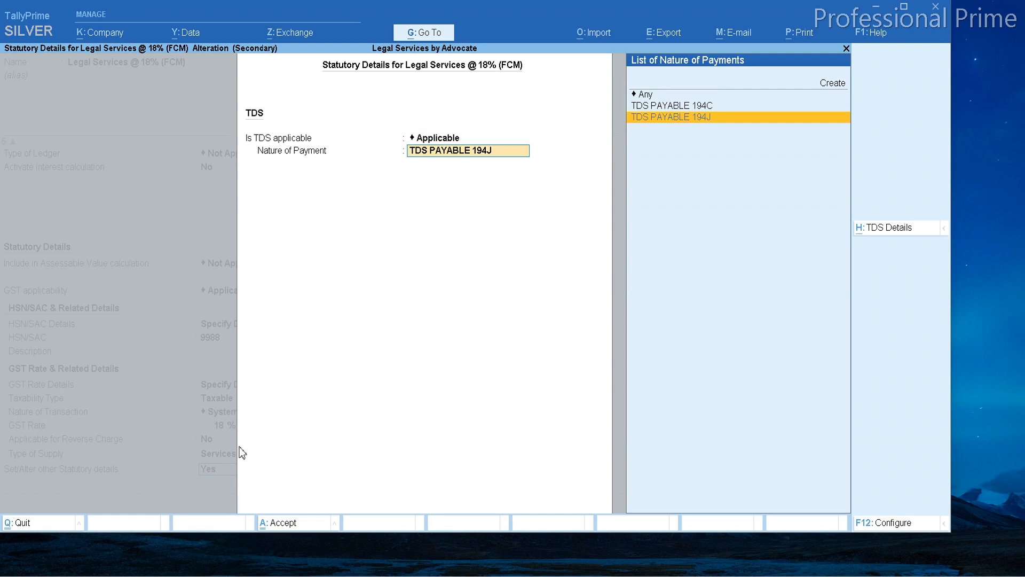
key("Return")
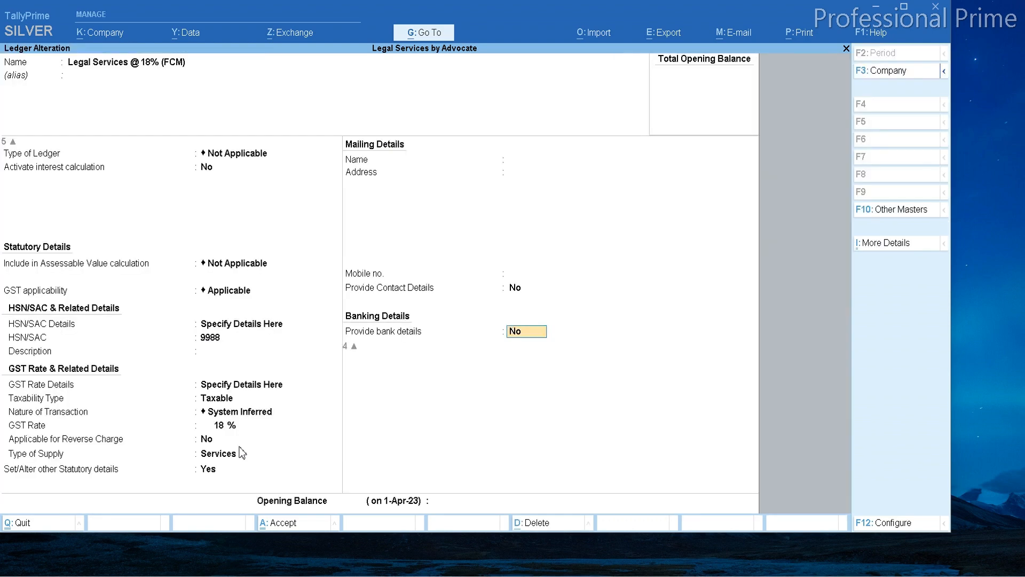
key("ctrl+a")
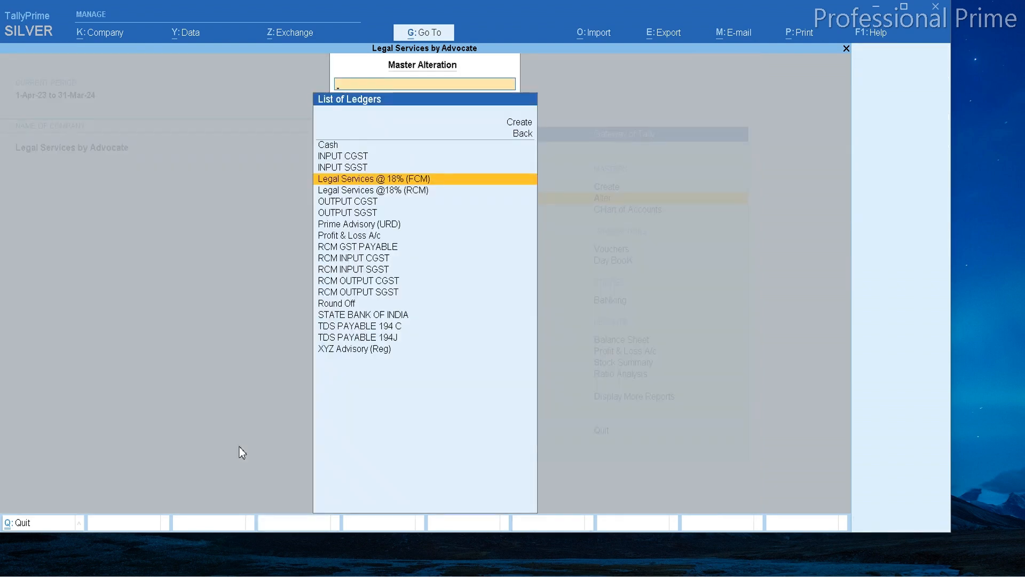
key("Down")
key("Return")
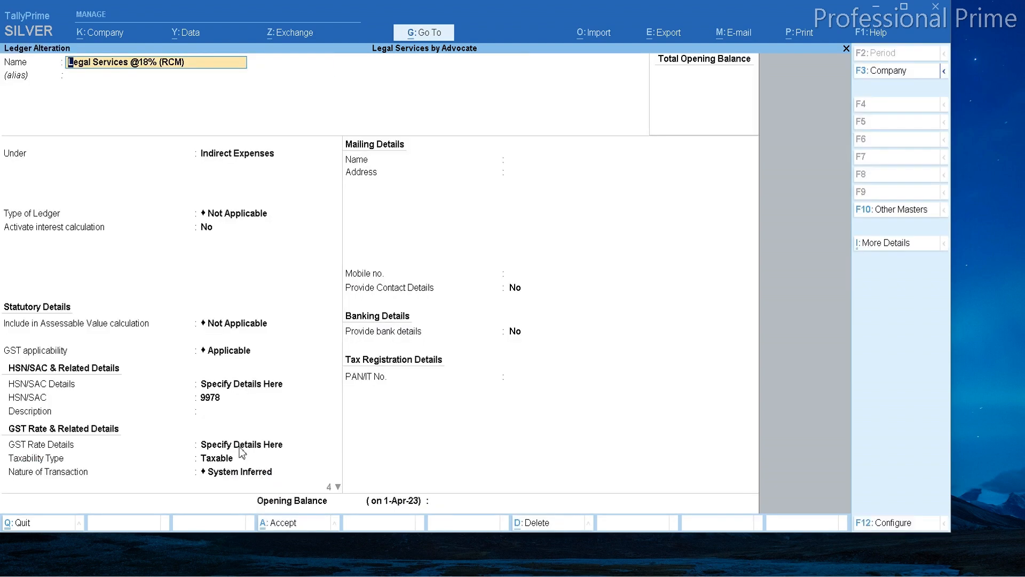
left_click(227, 446)
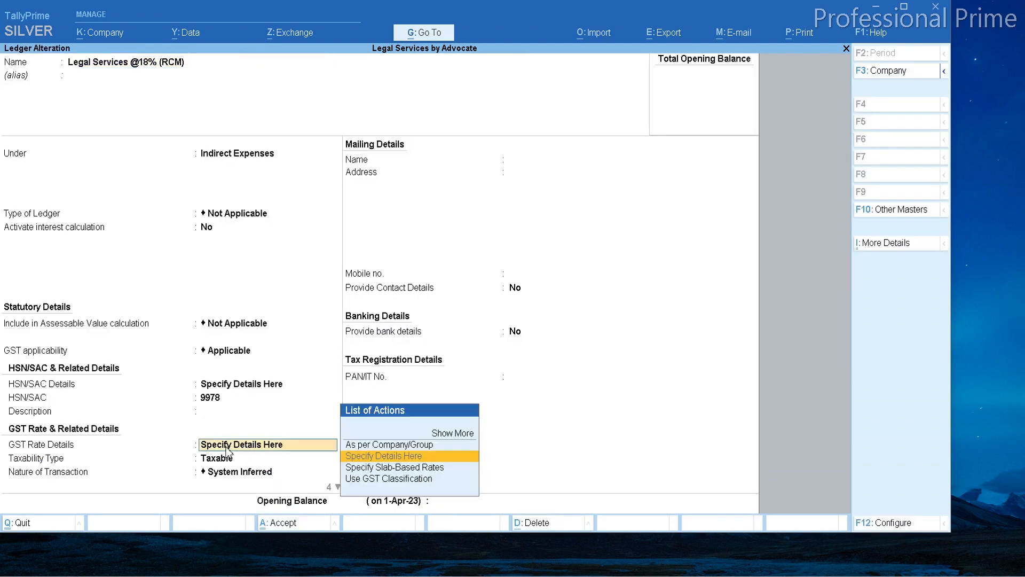
key("Return")
key("Return")
key("Return")
key("Return")
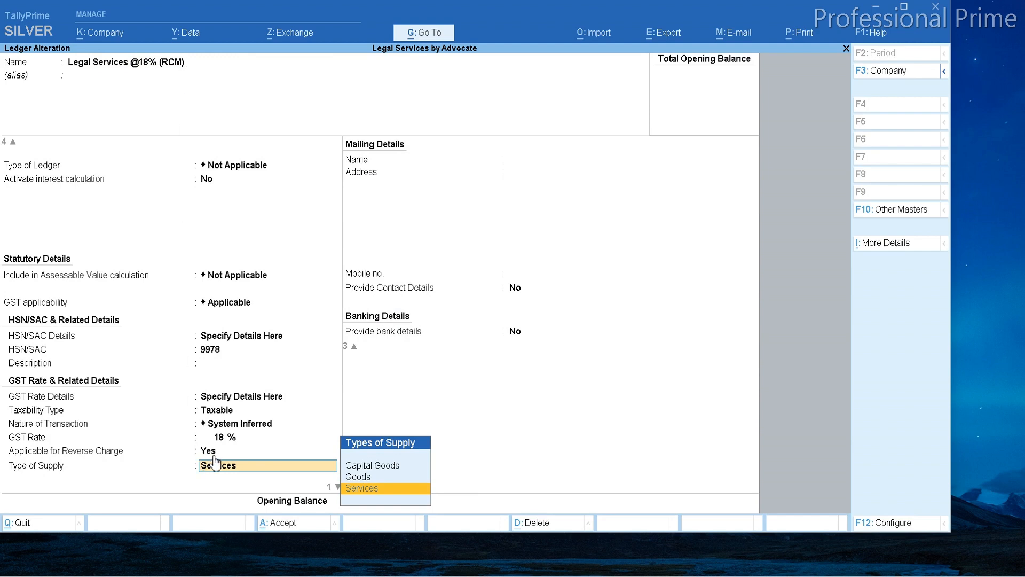
key("Return")
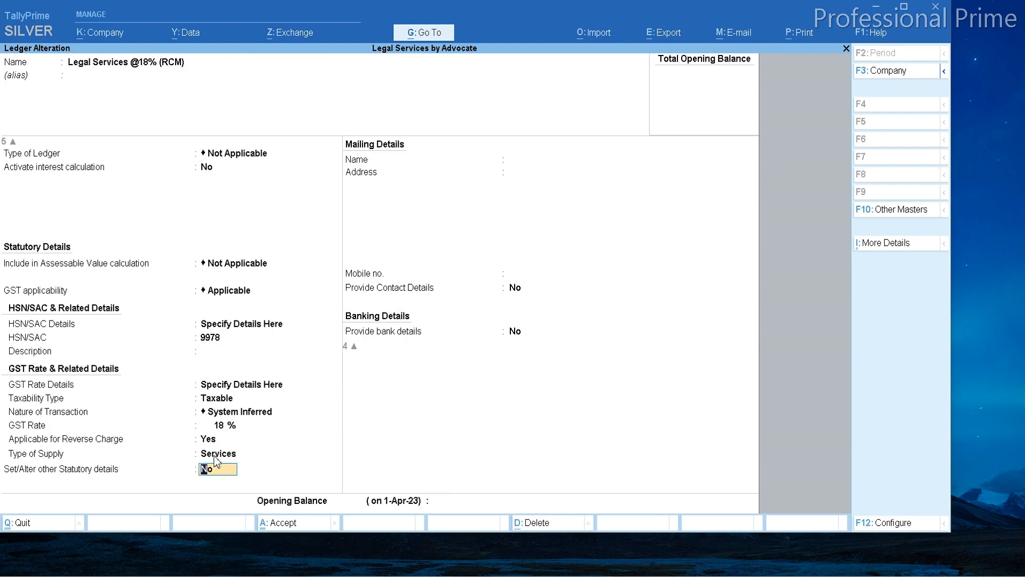
key("y")
key("Return")
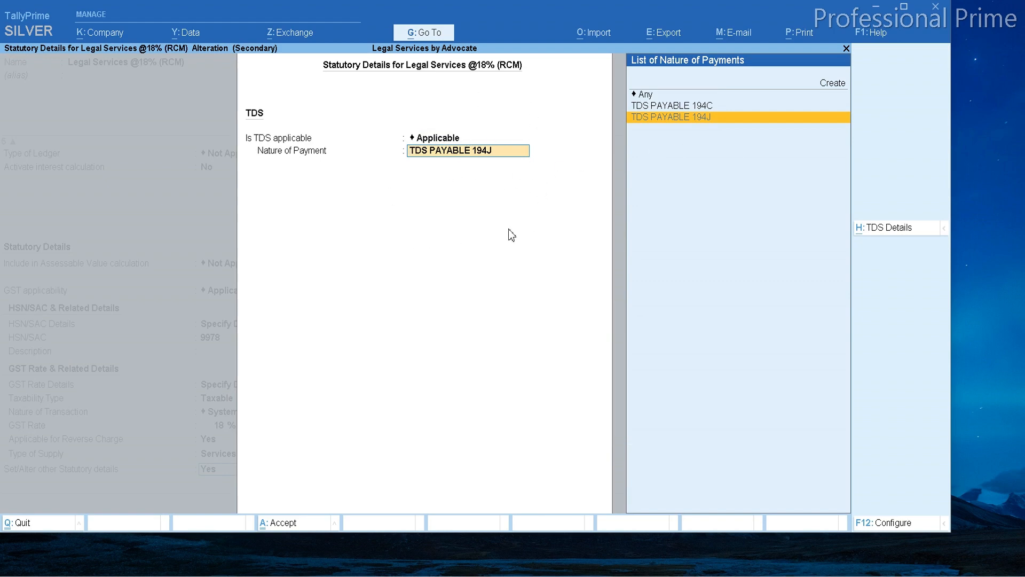
key("ctrl")
key("ctrl+a")
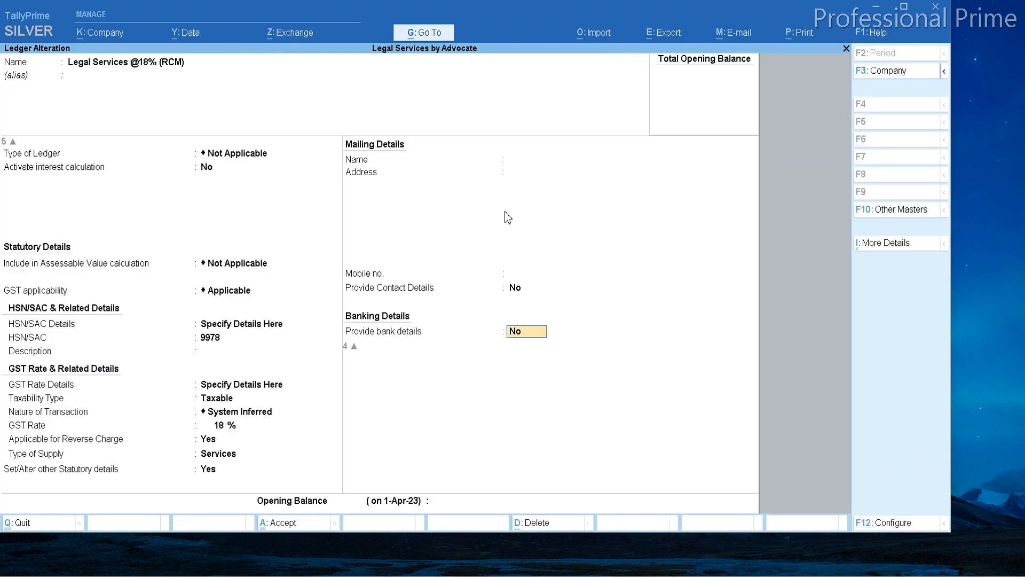
key("ctrl+a")
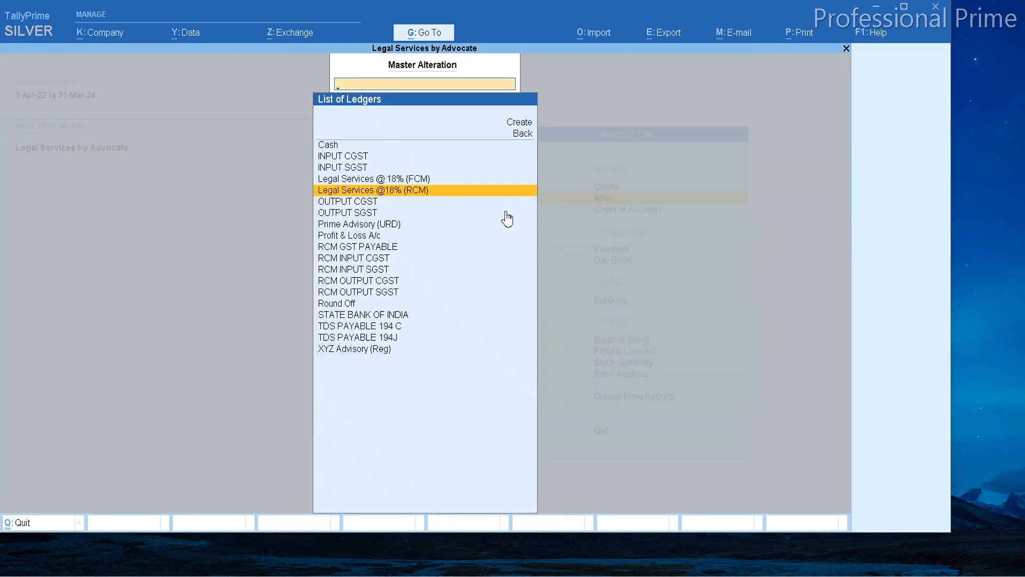
Open the RCM GST PAYABLE ledger, review its duty type and nature of payment, and leave it without saving.
key("Down")
key("Down")
key("Down")
key("Down")
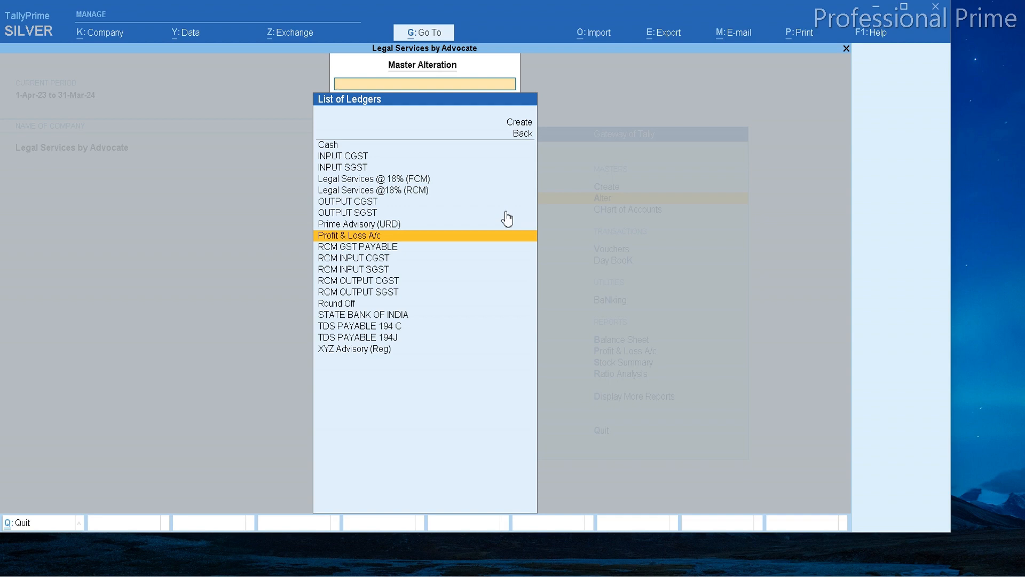
key("Down")
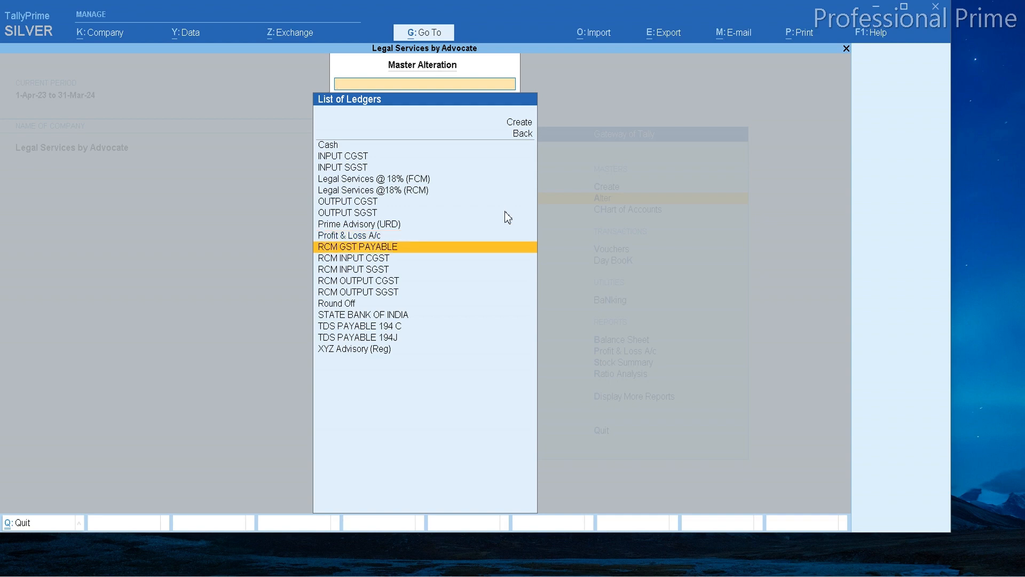
key("Return")
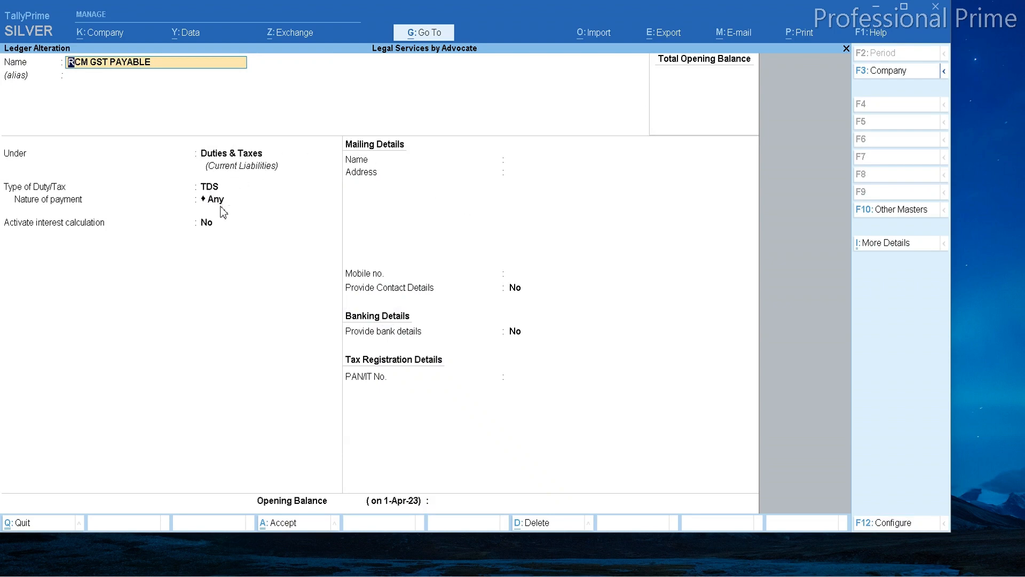
key("BackSpace")
key("Escape")
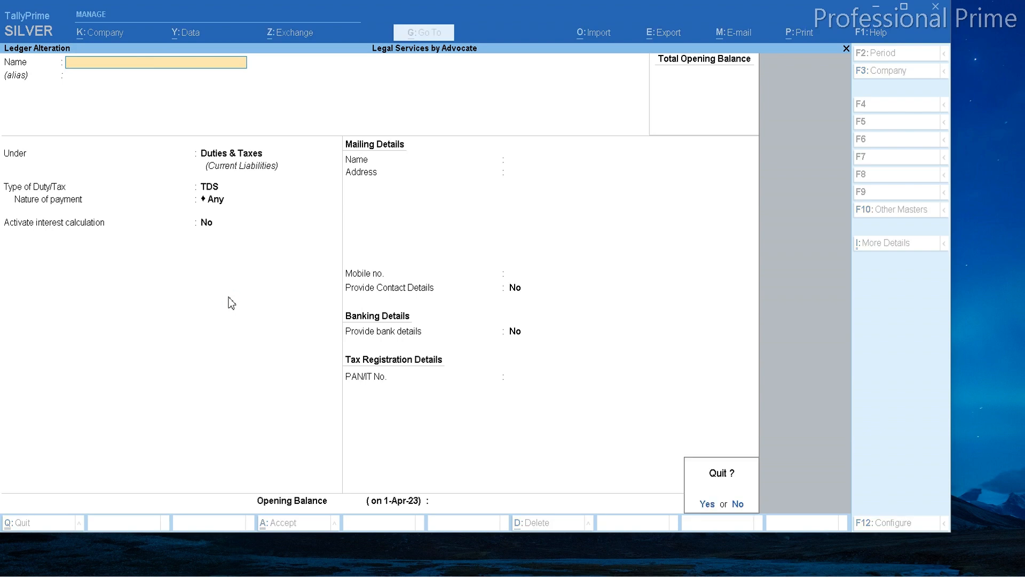
key("y")
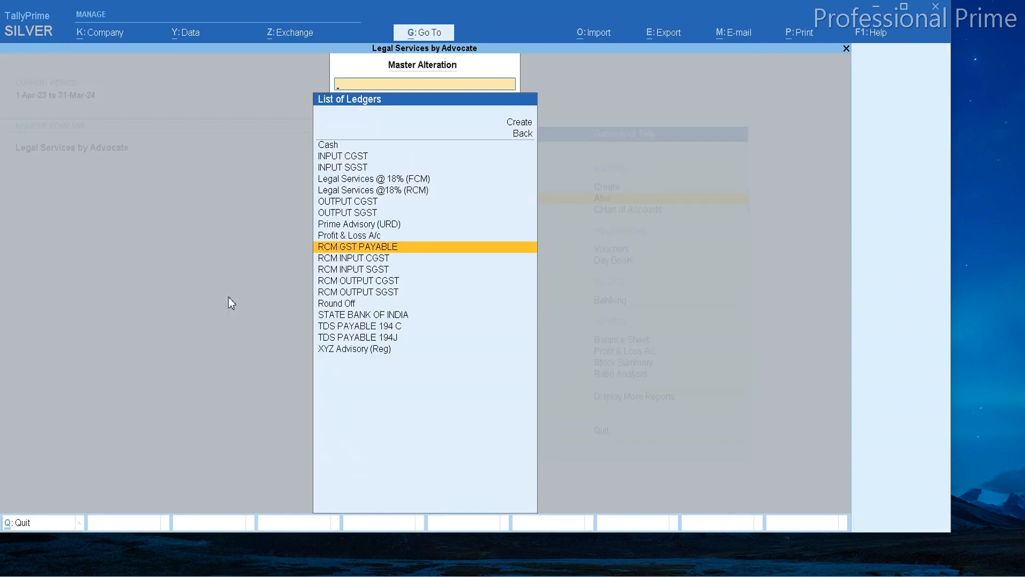
Look through the remaining tax, RCM, bank and TDS ledgers in the ledger list, and return to the Gateway of Tally.
key("Down")
key("Down")
key("Down")
key("Down")
key("Down")
key("Down")
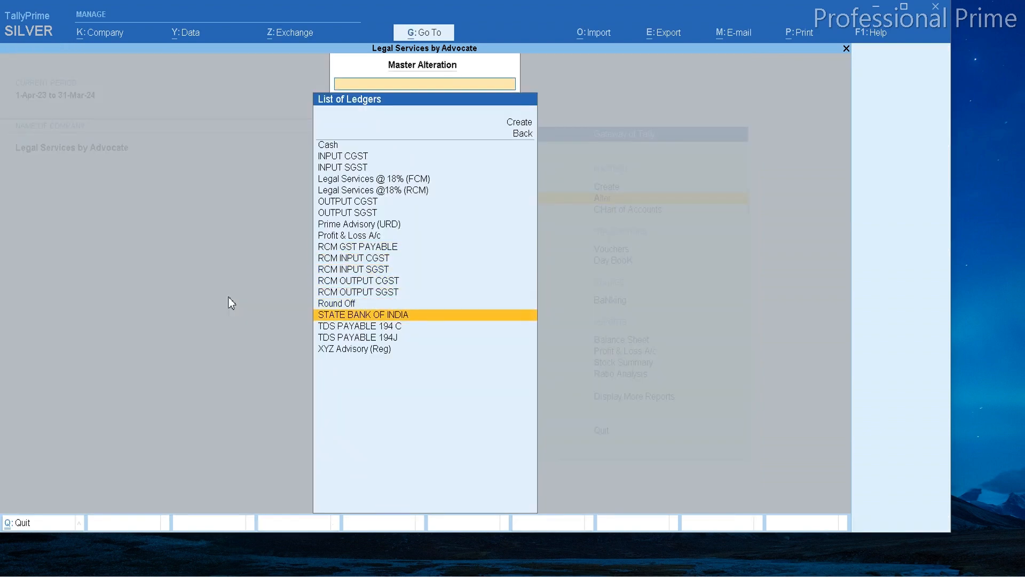
key("Up")
key("Up")
key("Up")
key("Up")
key("Up")
key("Up")
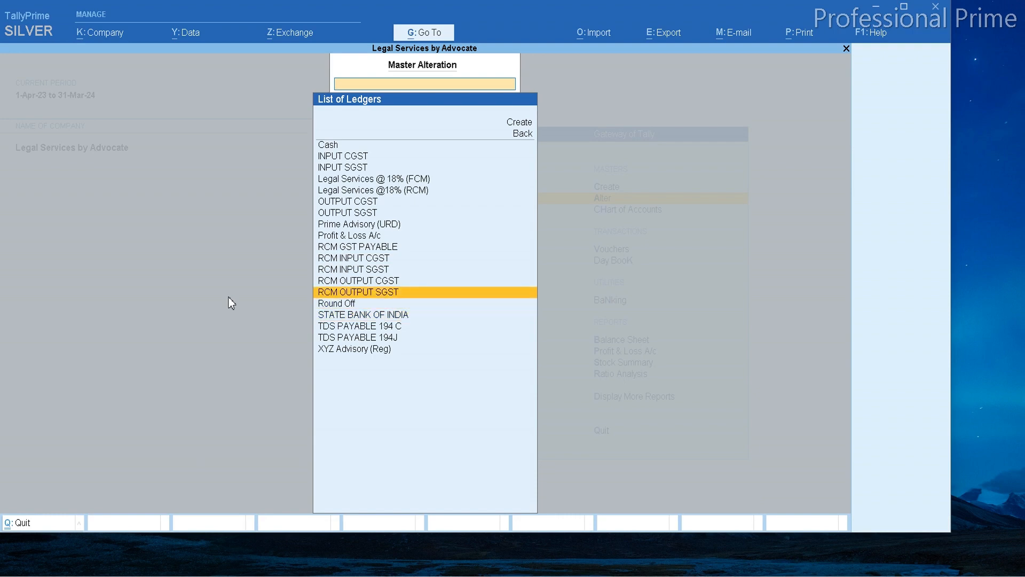
key("Up")
key("Up")
key("Up")
key("Up")
key("Up")
key("Up")
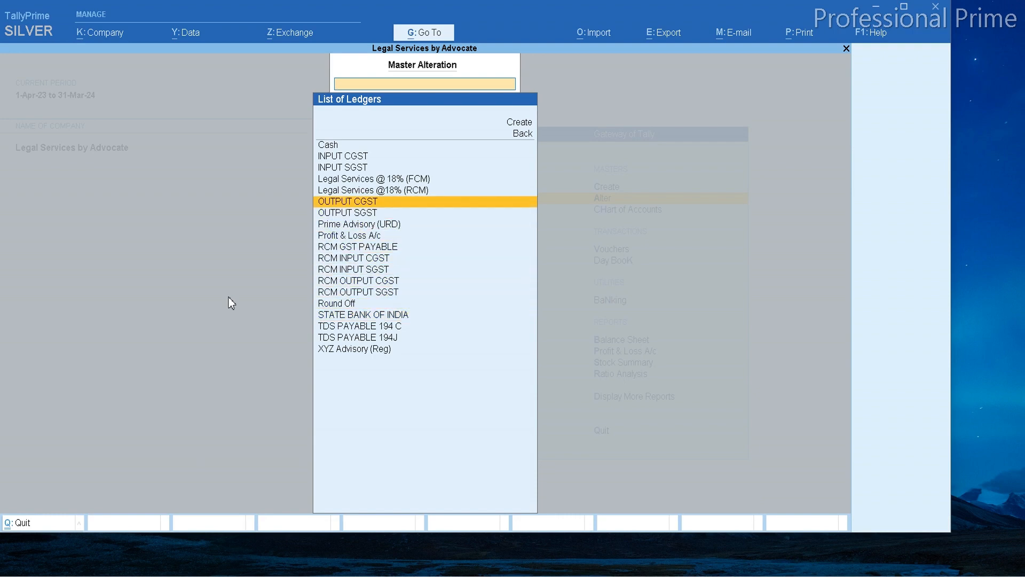
key("Escape")
key("Escape")
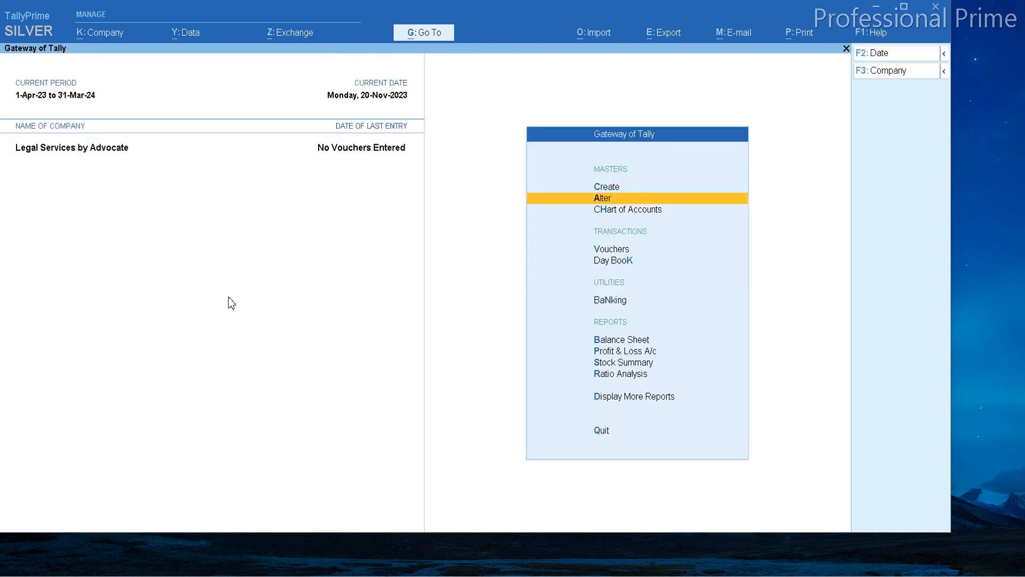
Start a new purchase voucher.
key("Escape")
key("Escape")
key("v")
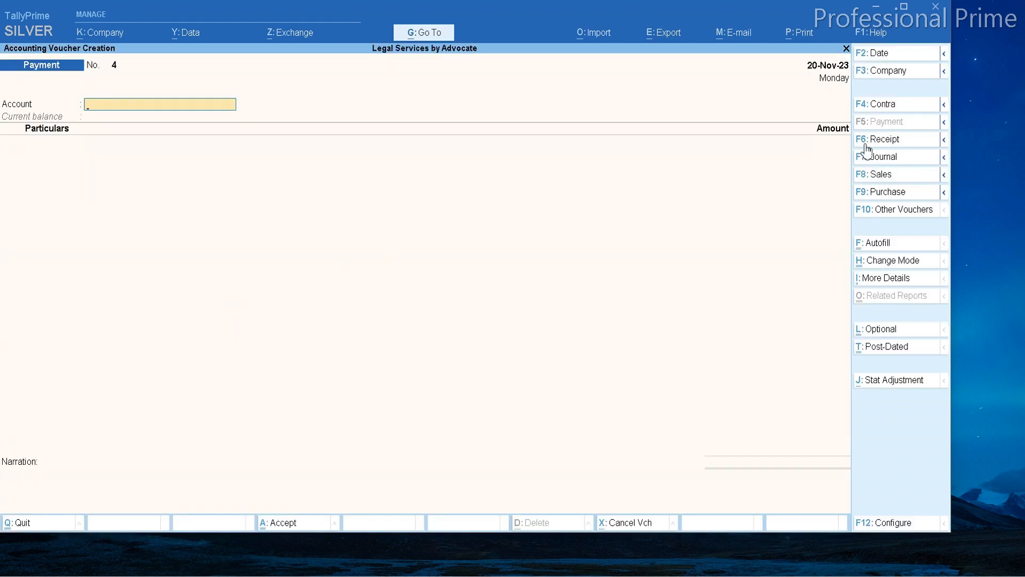
left_click(884, 193)
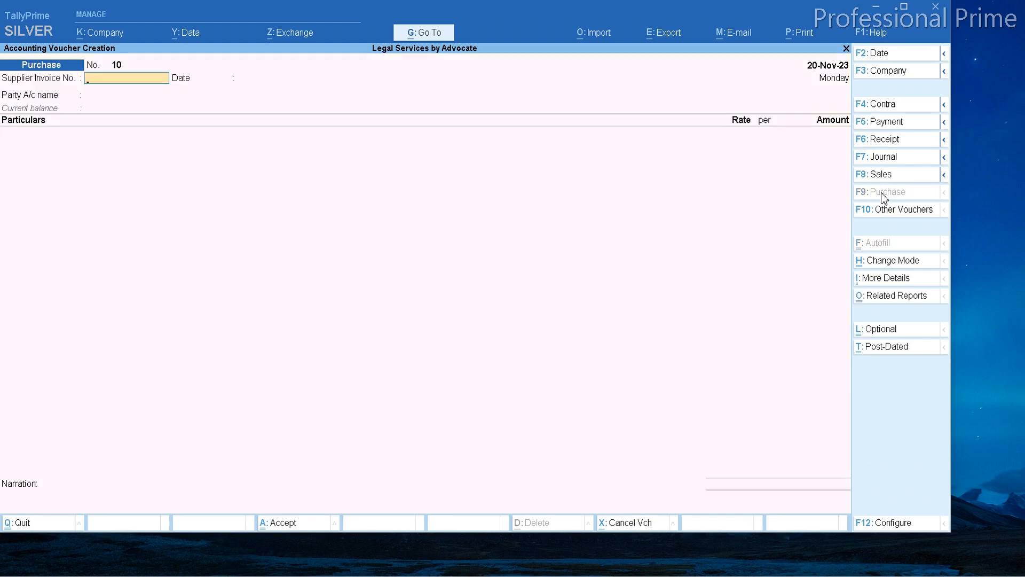
key("F2")
type("2")
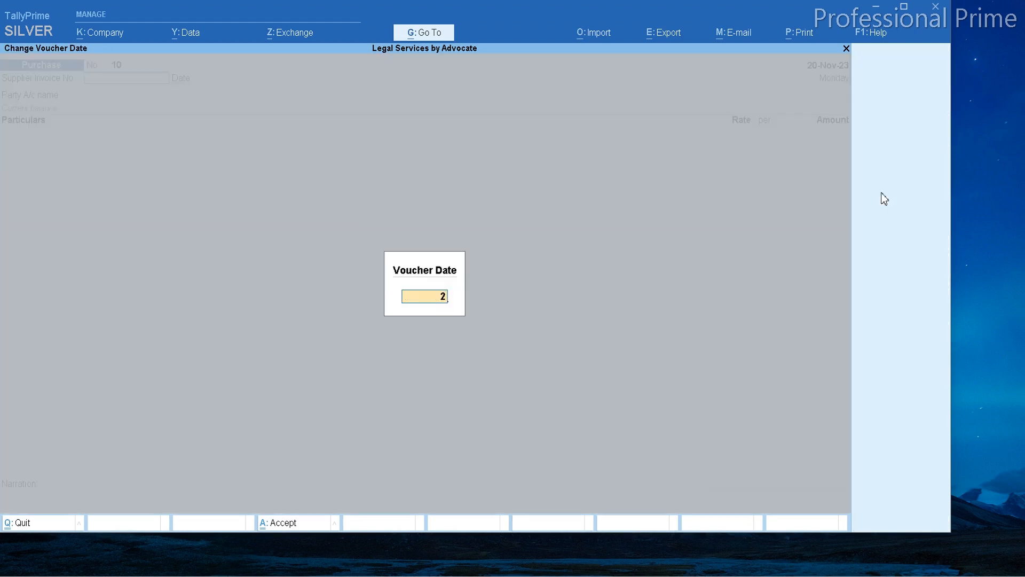
type(".11")
key("Return")
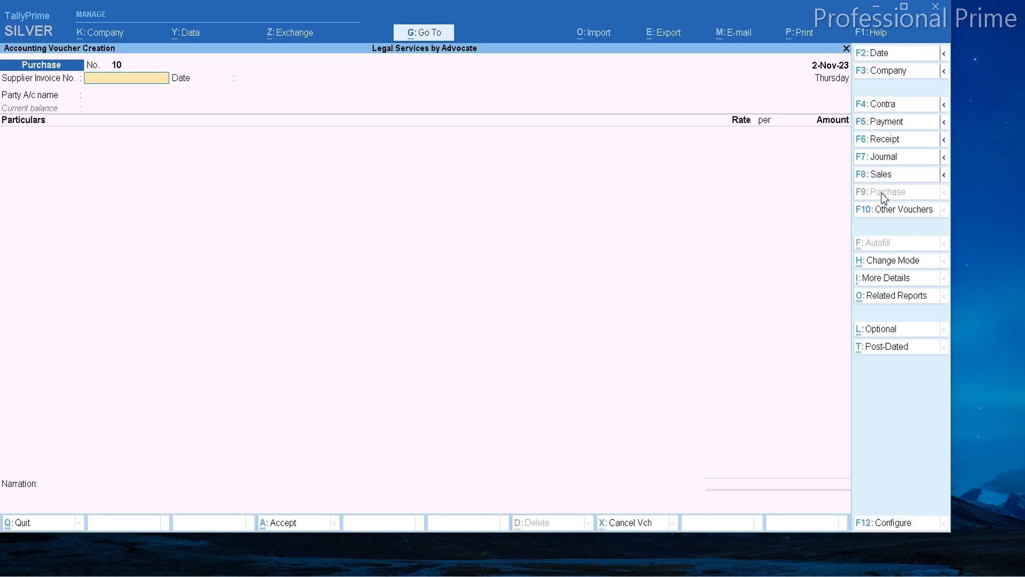
Set the purchase voucher date to 2-Oct-23.
key("F2")
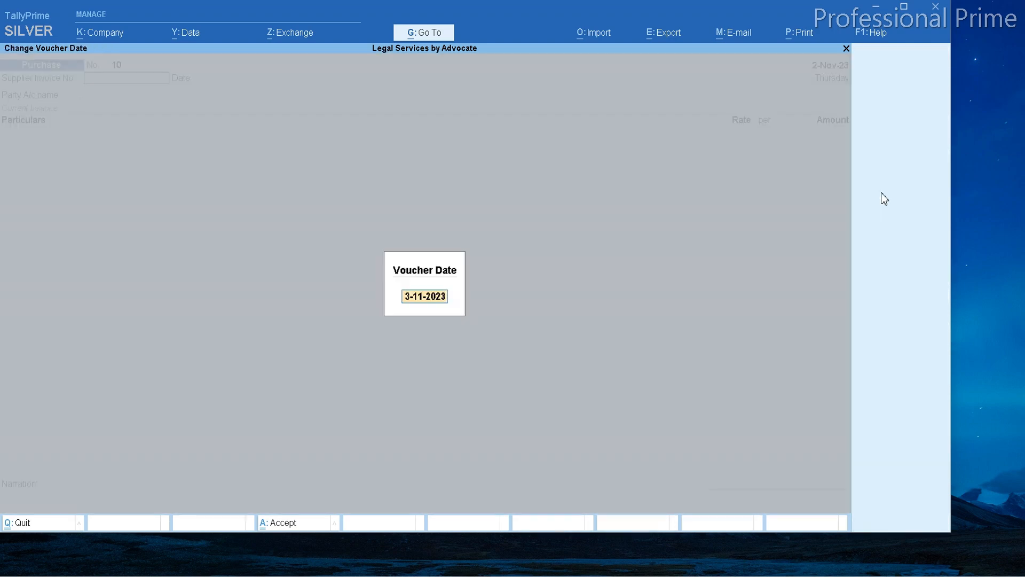
type("2.10")
key("Return")
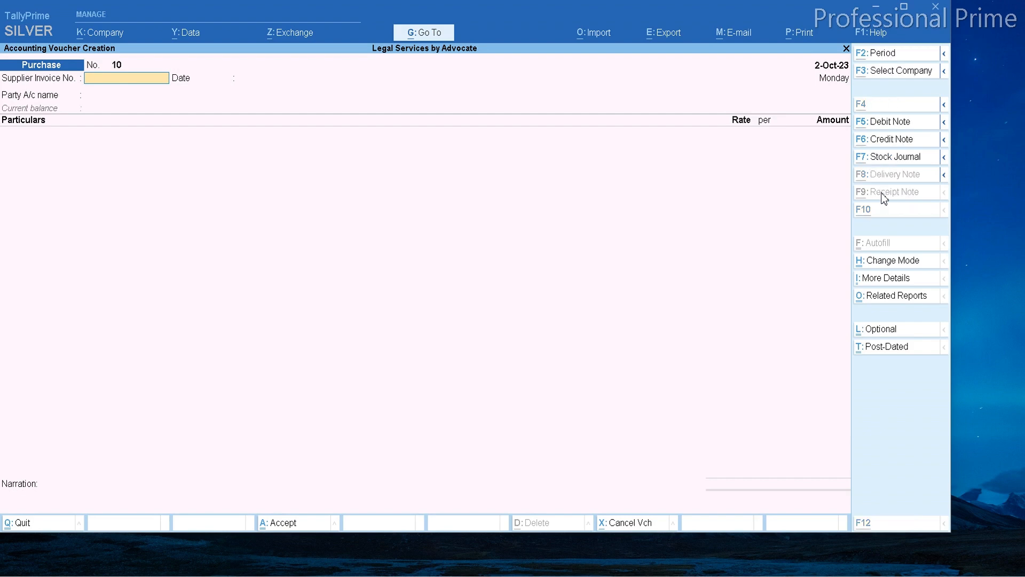
Check the supplier list in Excel, return to TallyPrime, and enter supplier invoice no. 456 dated 2-Oct-23 with party XYZ Advisory (Reg).
key("alt+Tab")
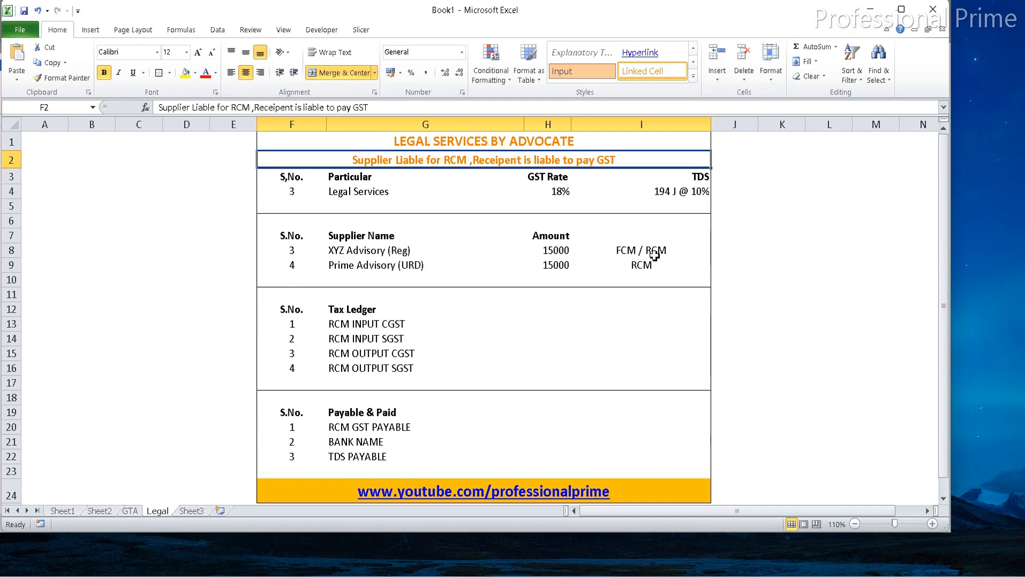
key("alt+Tab")
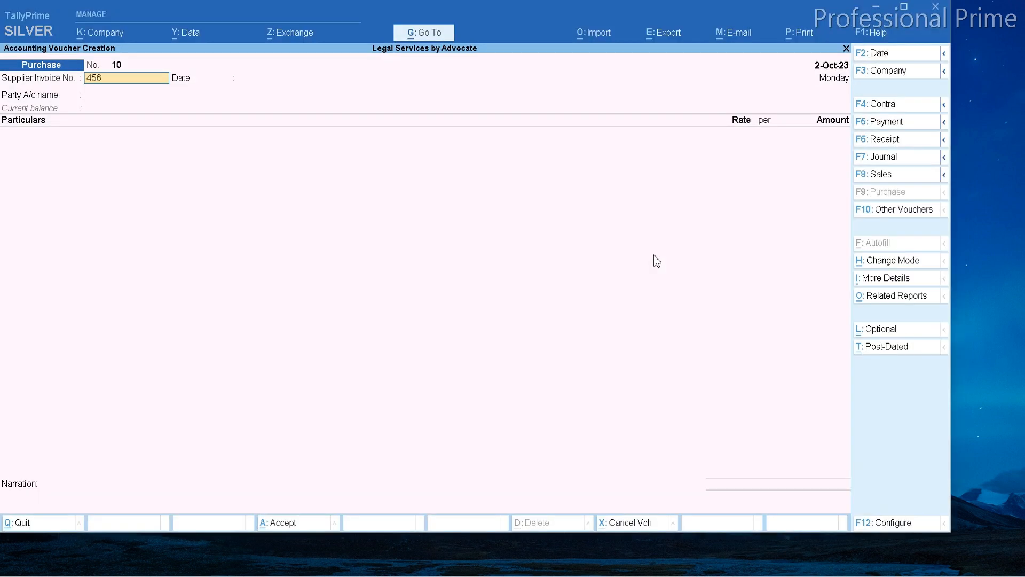
key("Return")
key("Return")
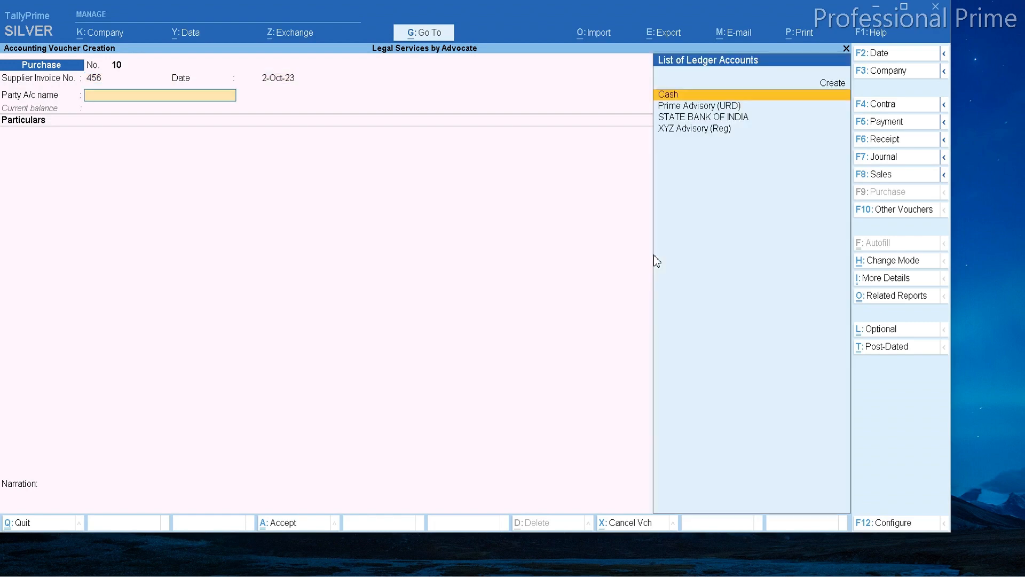
key("Down")
key("Down")
key("Down")
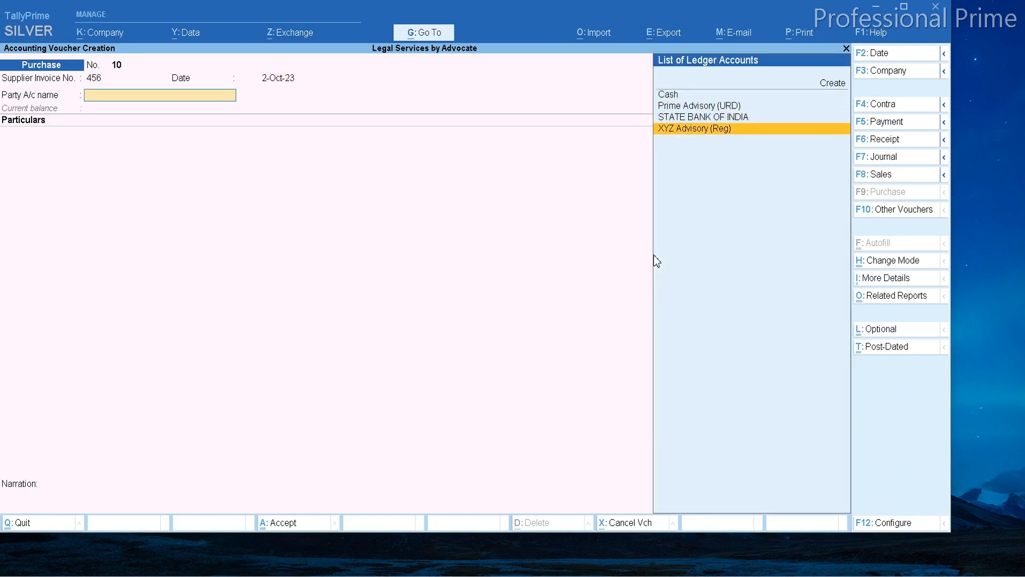
key("Return")
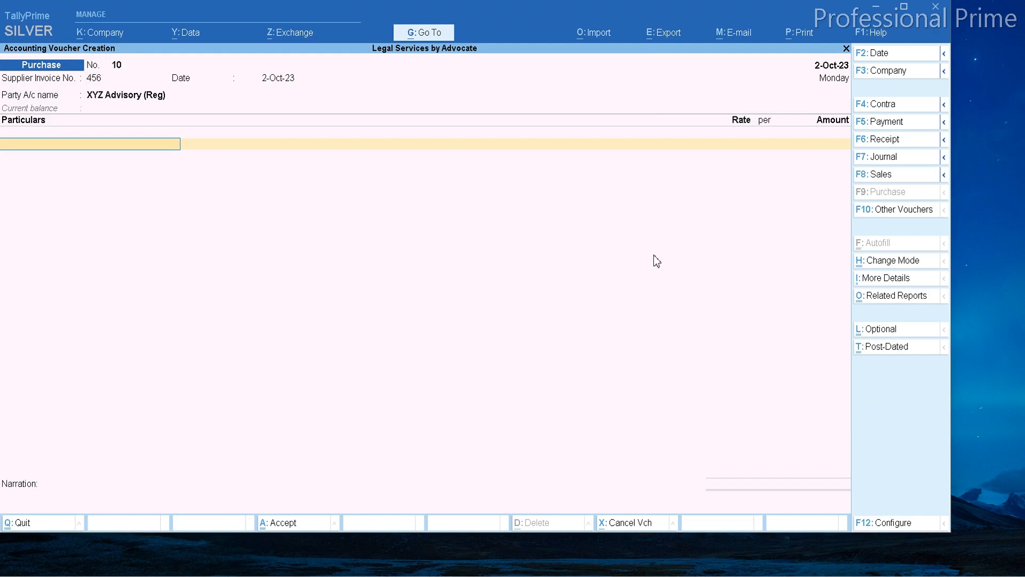
Add the Legal Services @ 18% (FCM) ledger to the voucher with a GST-inclusive amount of 25000.
type("FCM")
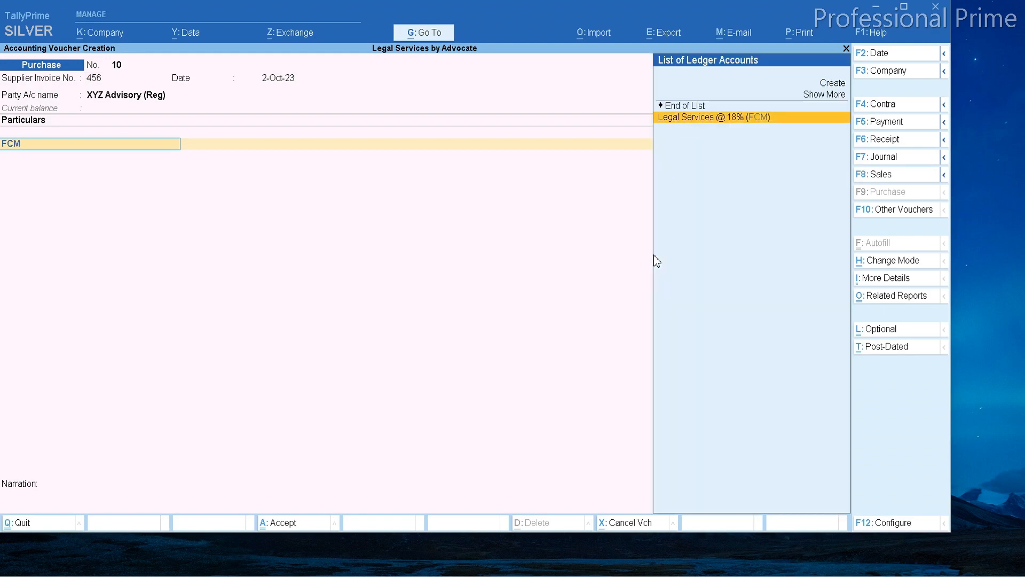
key("Return")
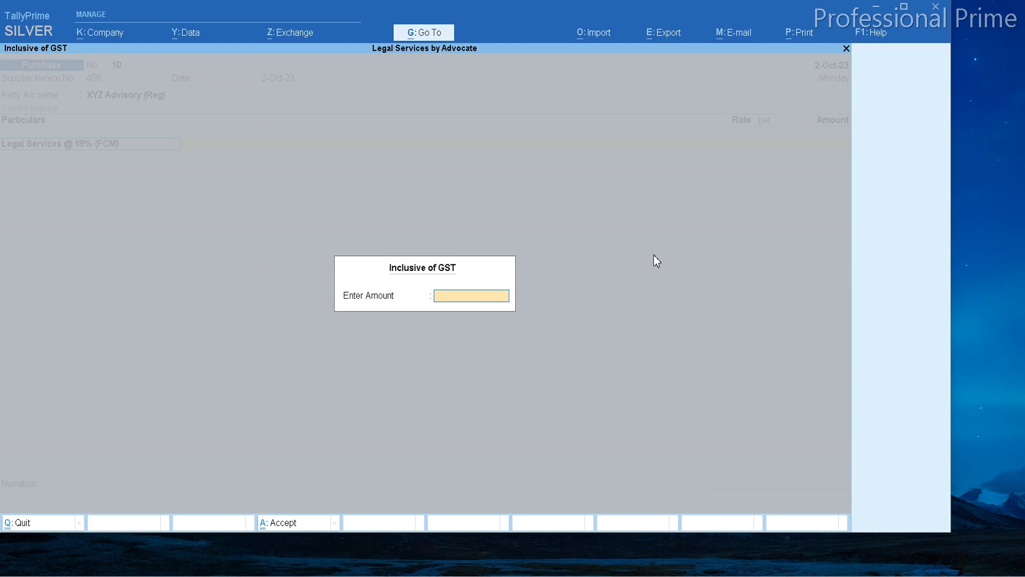
type("4")
key("BackSpace")
type("25000")
key("Return")
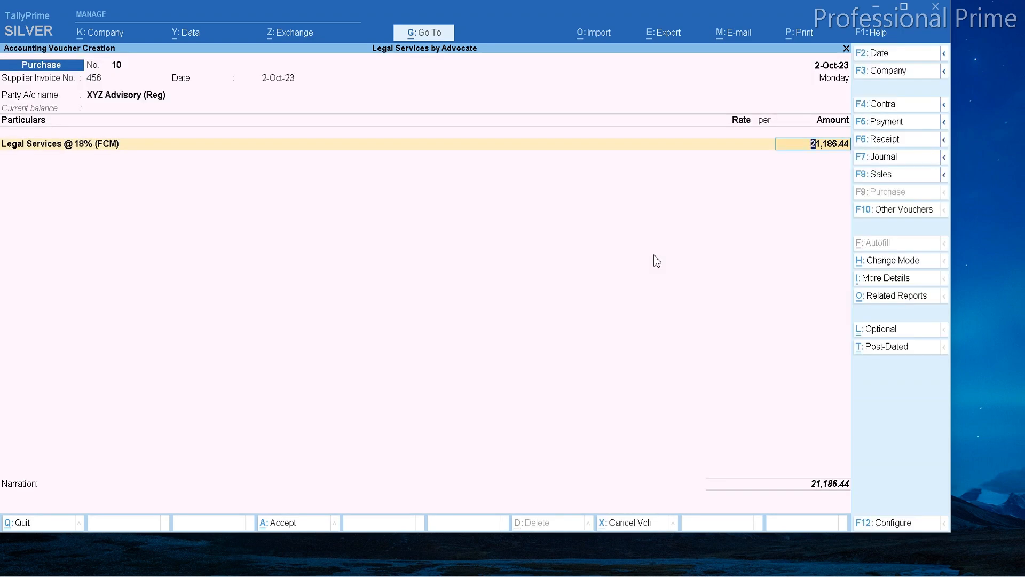
key("Return")
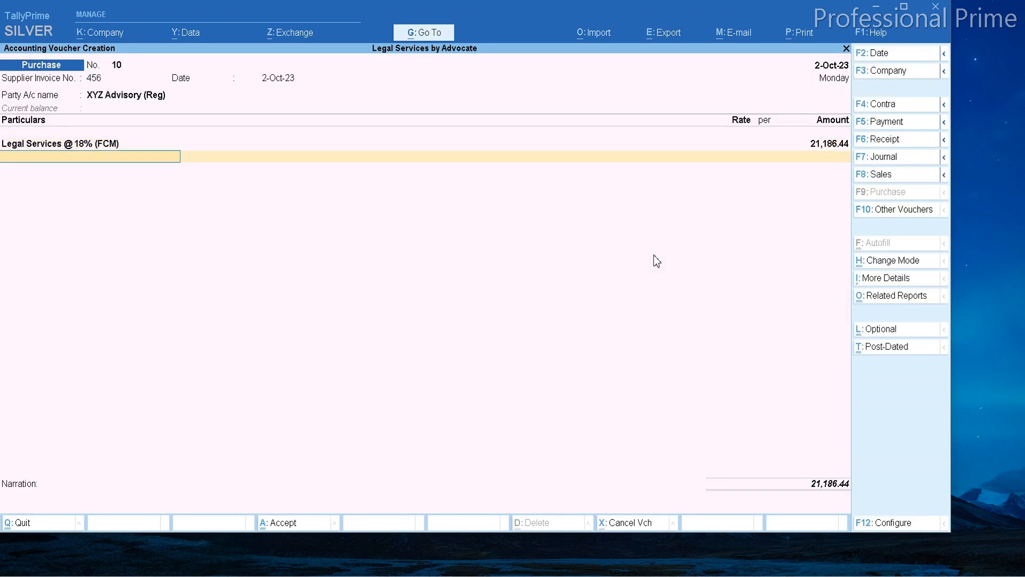
Add the INPUT CGST and INPUT SGST ledgers to the voucher with their calculated tax amounts.
type("INP")
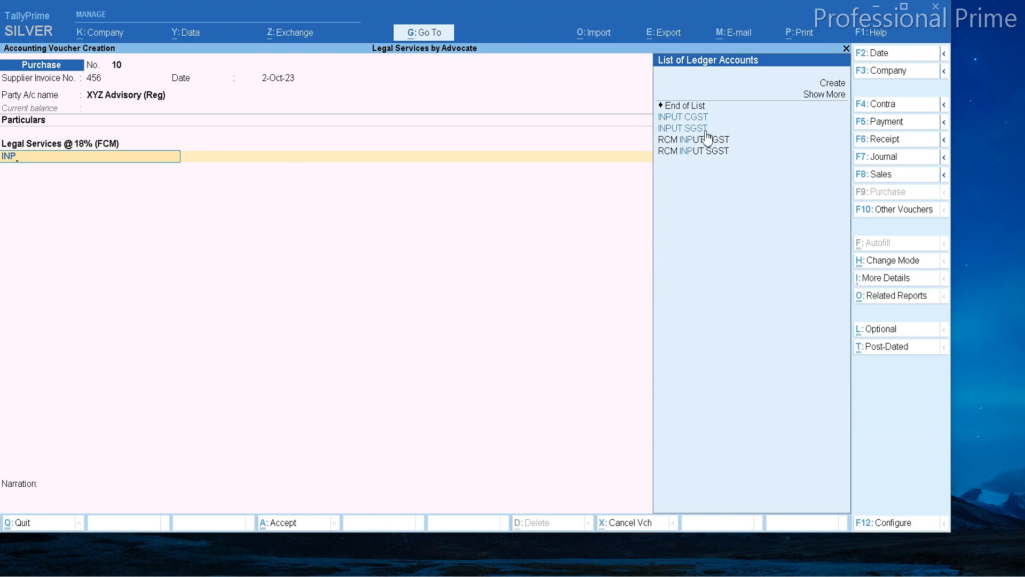
key("Down")
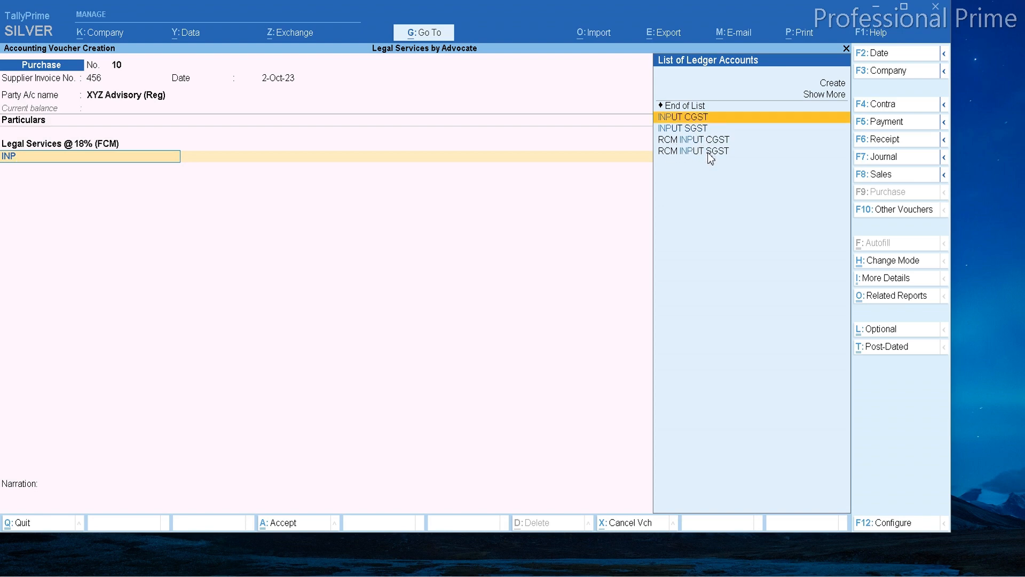
key("Return")
key("Return")
type("INP")
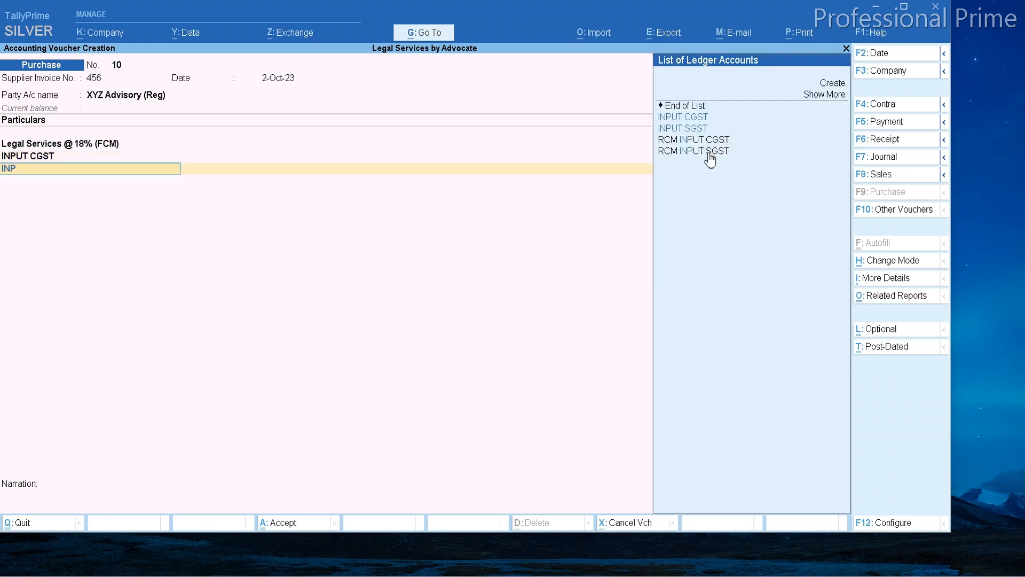
key("Down")
key("Down")
key("Return")
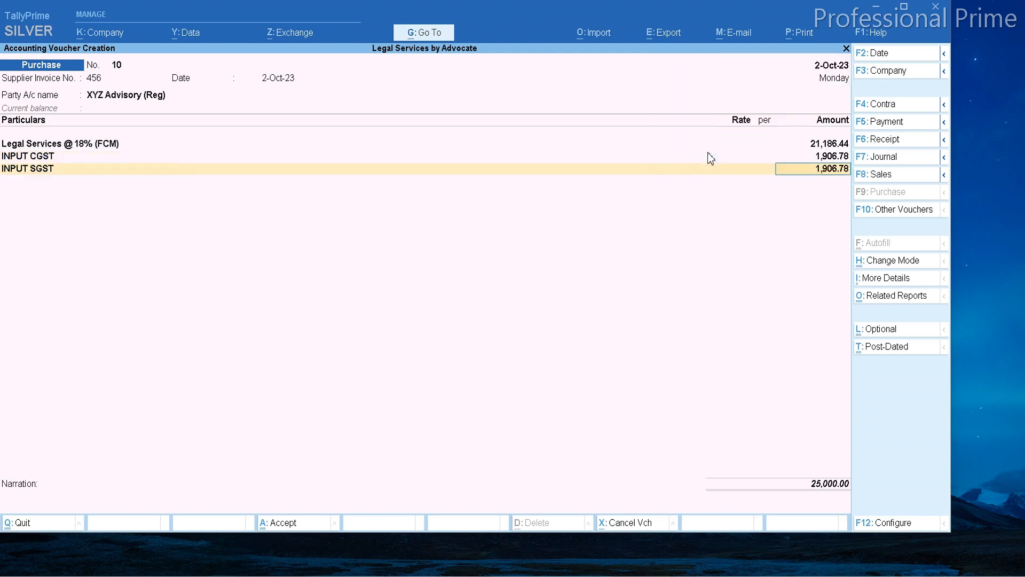
key("Return")
key("Return")
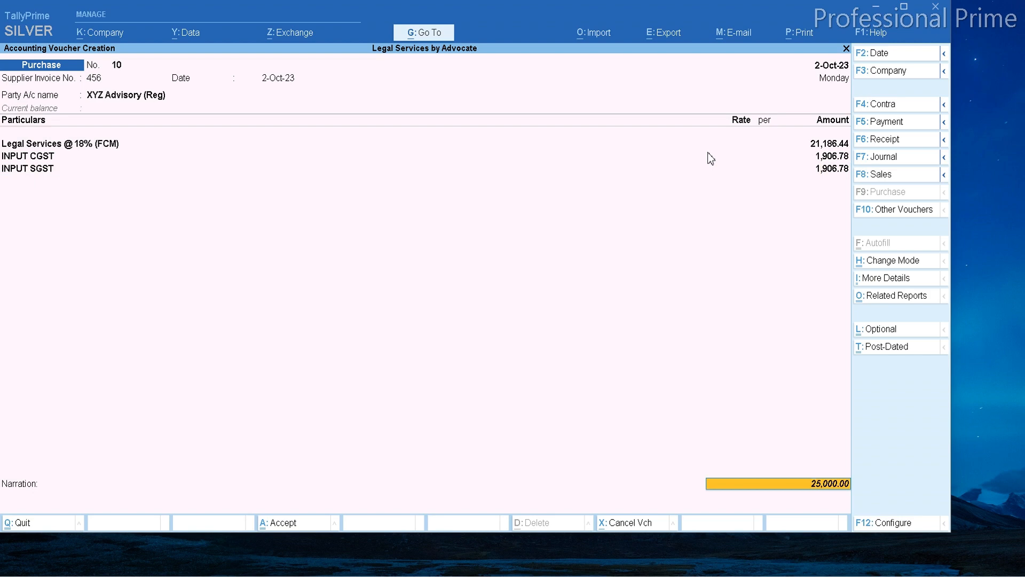
Add the TDS PAYABLE 194J ledger below INPUT SGST and accept its calculated deduction.
key("BackSpace")
key("Return")
type("TD")
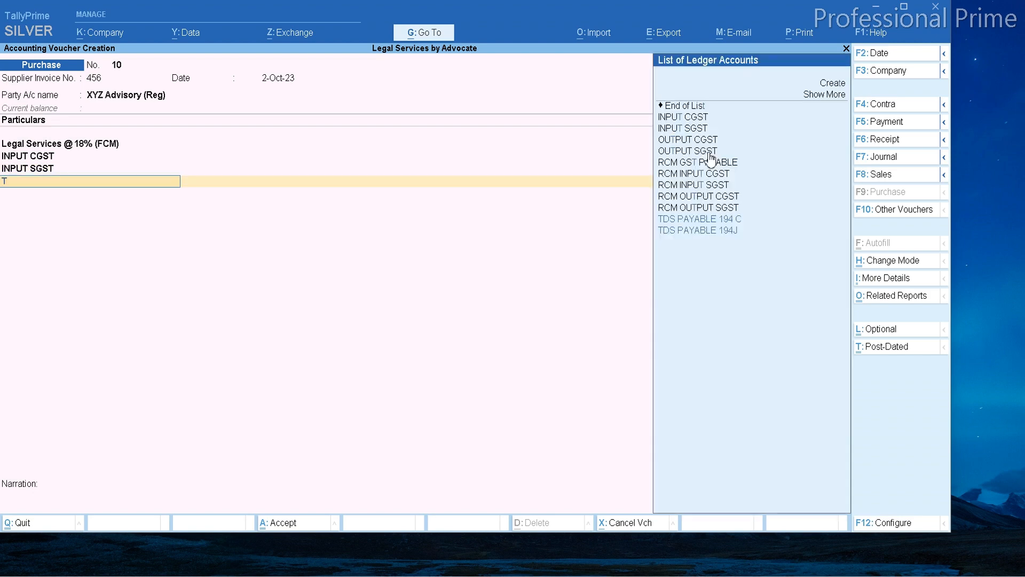
key("Down")
key("Down")
key("Return")
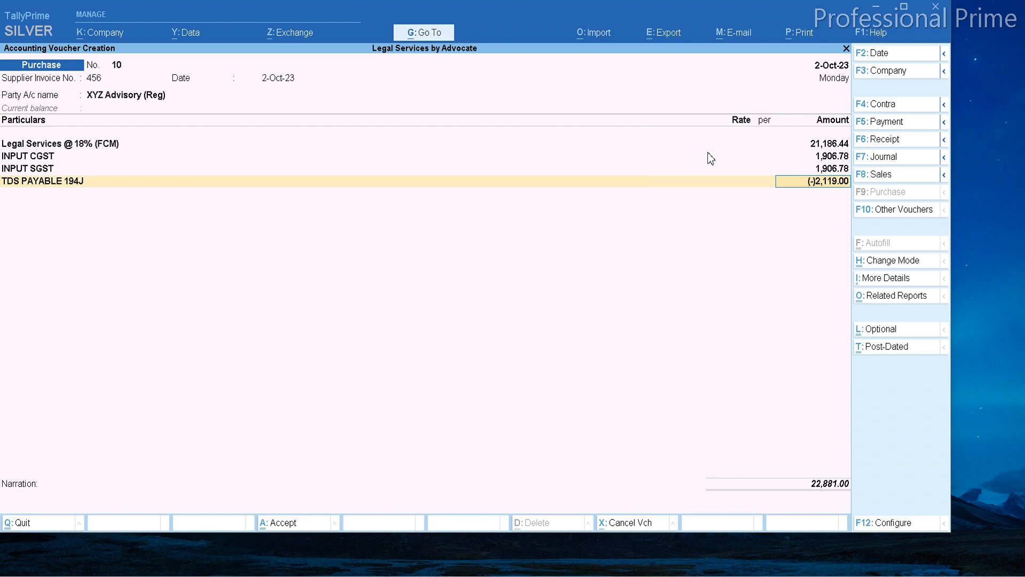
key("Return")
Accept the bill-wise details for XYZ Advisory (Reg) as New Ref 456 and save the purchase voucher.
key("Return")
key("Return")
key("Return")
key("Return")
key("Return")
key("Return")
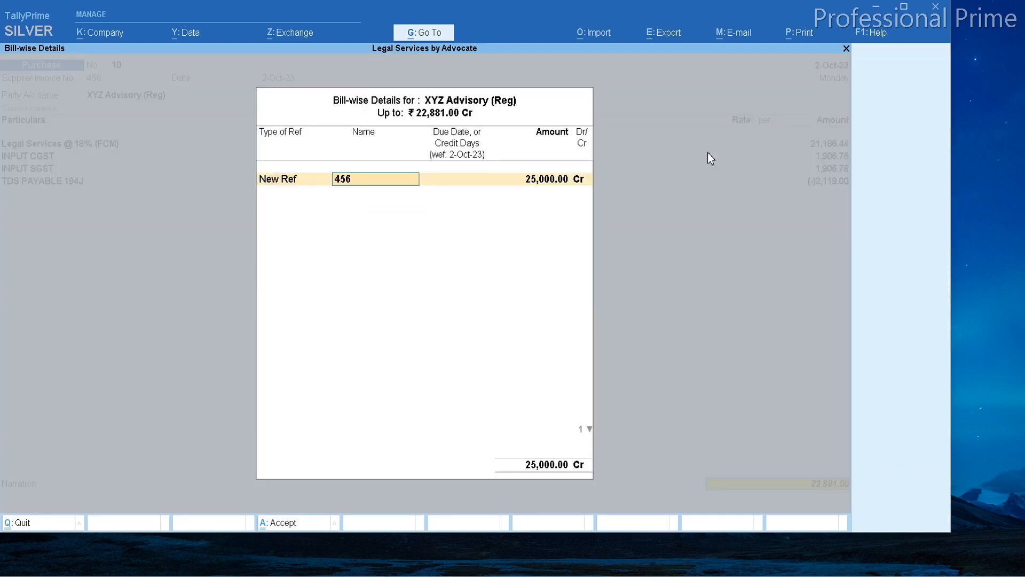
key("Return")
key("Return")
key("Return")
key("Return")
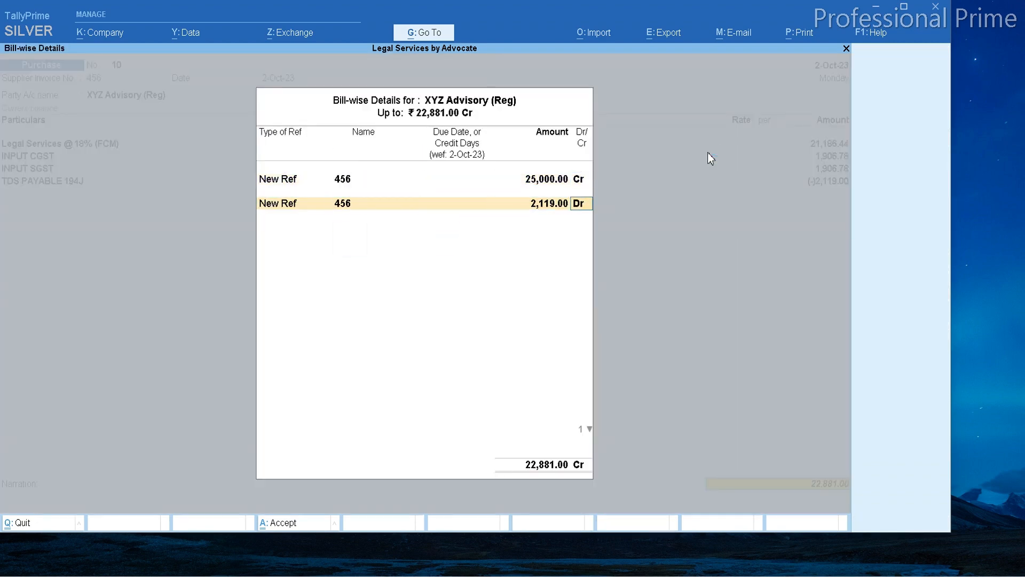
key("Return")
key("Return")
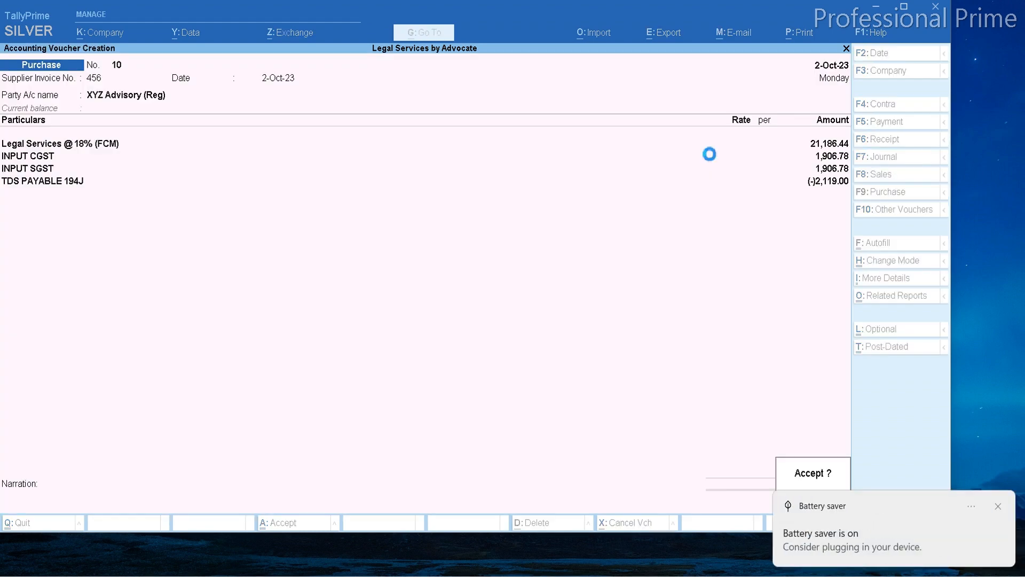
key("Return")
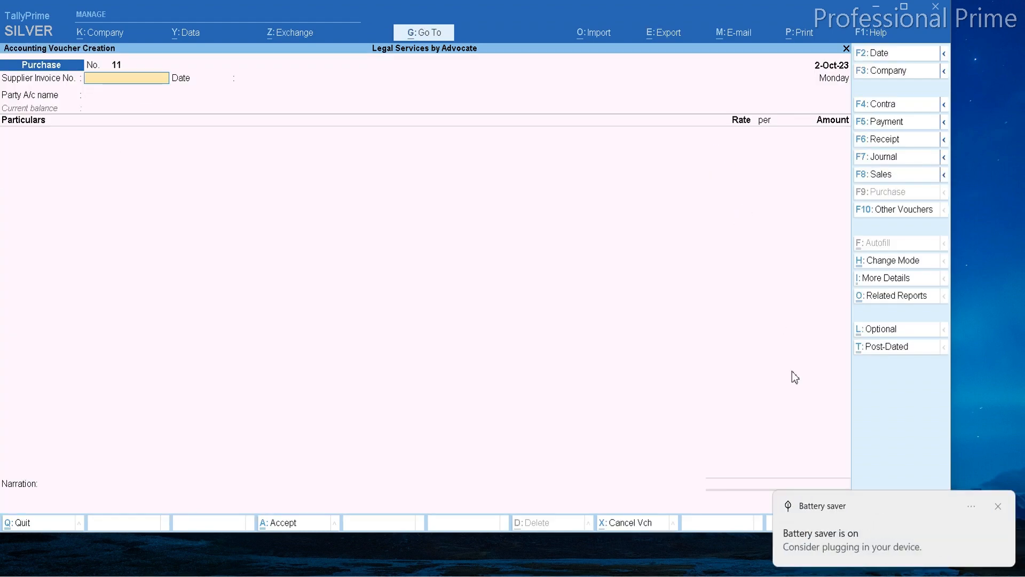
Dismiss the battery notification and enter supplier invoice number 568 with XYZ Advisory (Reg) as the party in the new purchase voucher.
left_click(998, 507)
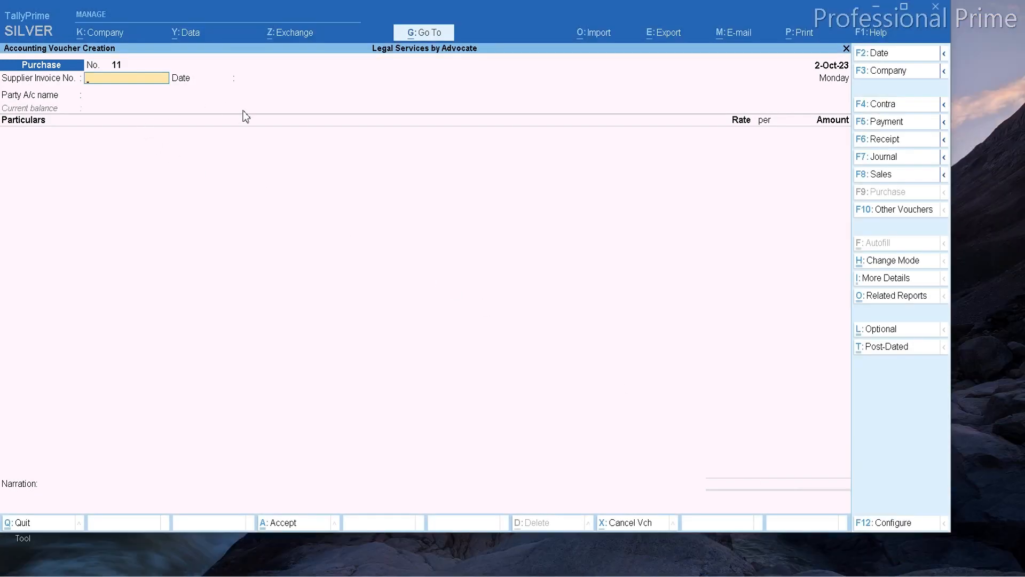
type("568")
key("Return")
key("Return")
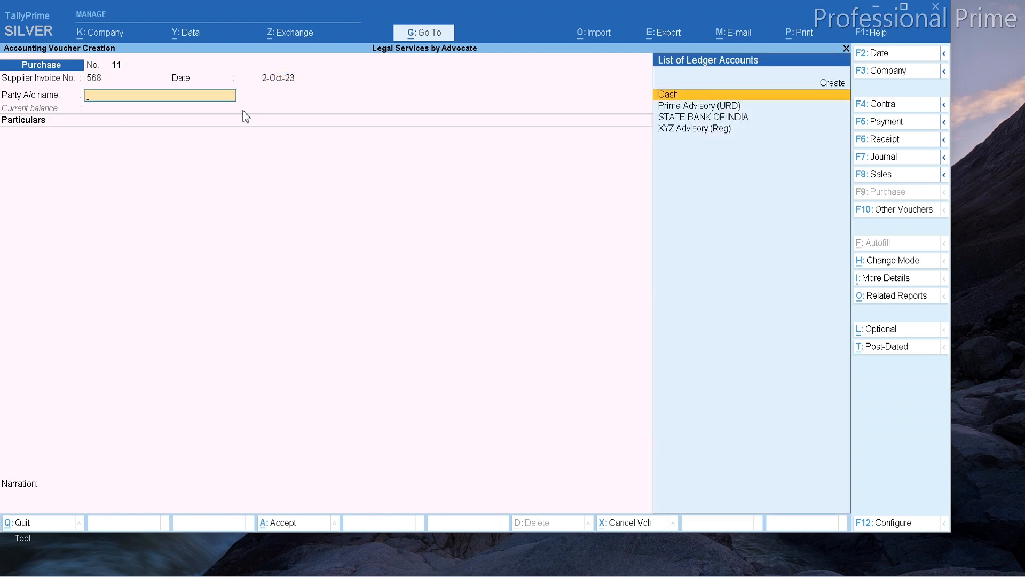
key("Down")
key("Down")
key("Down")
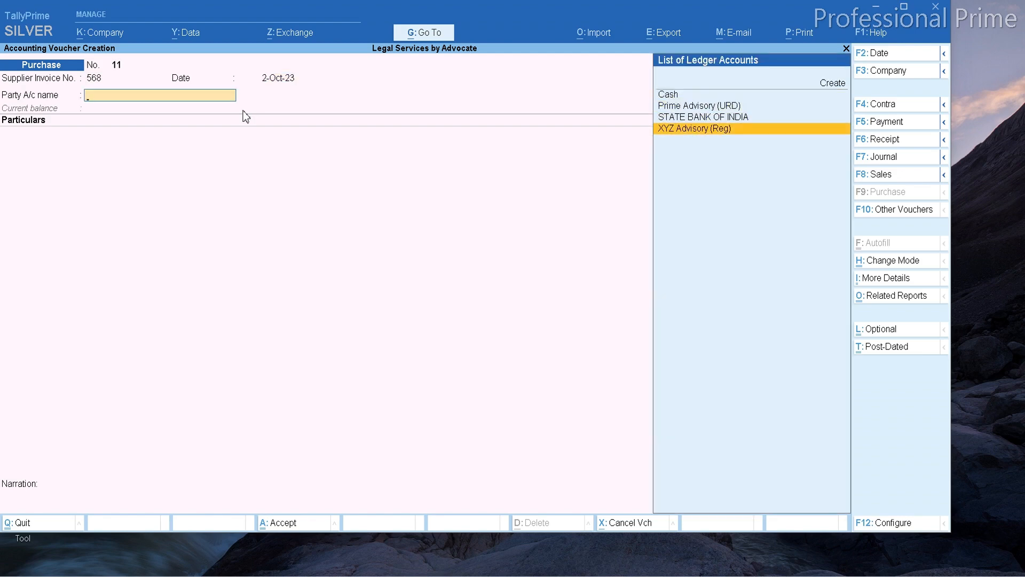
key("Return")
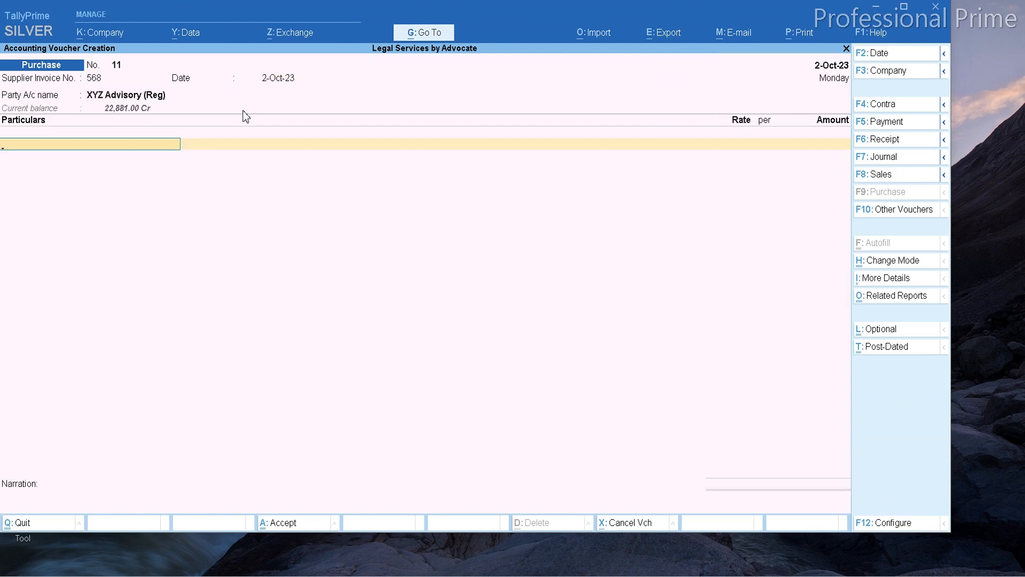
type("RC")
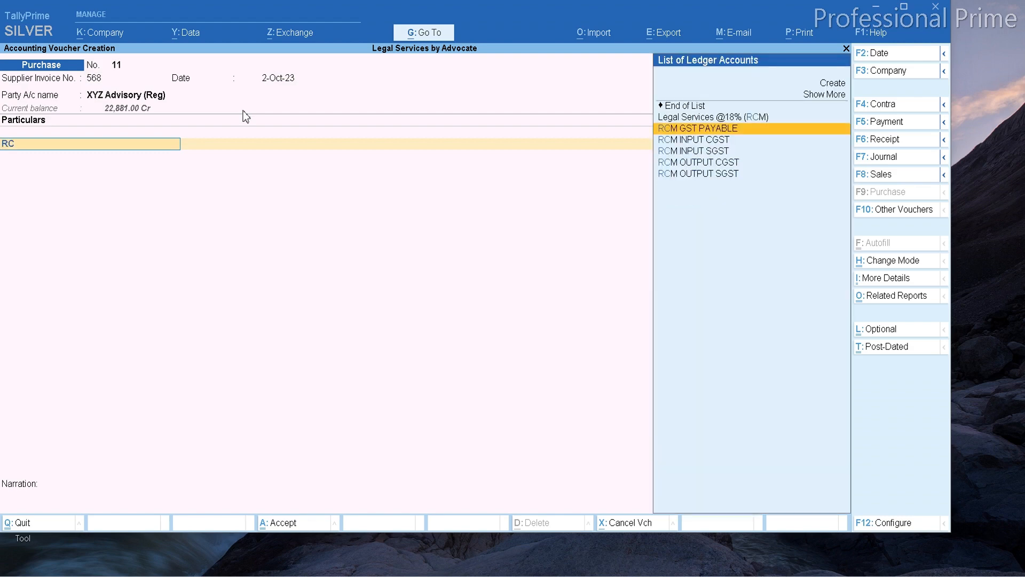
key("Up")
key("Return")
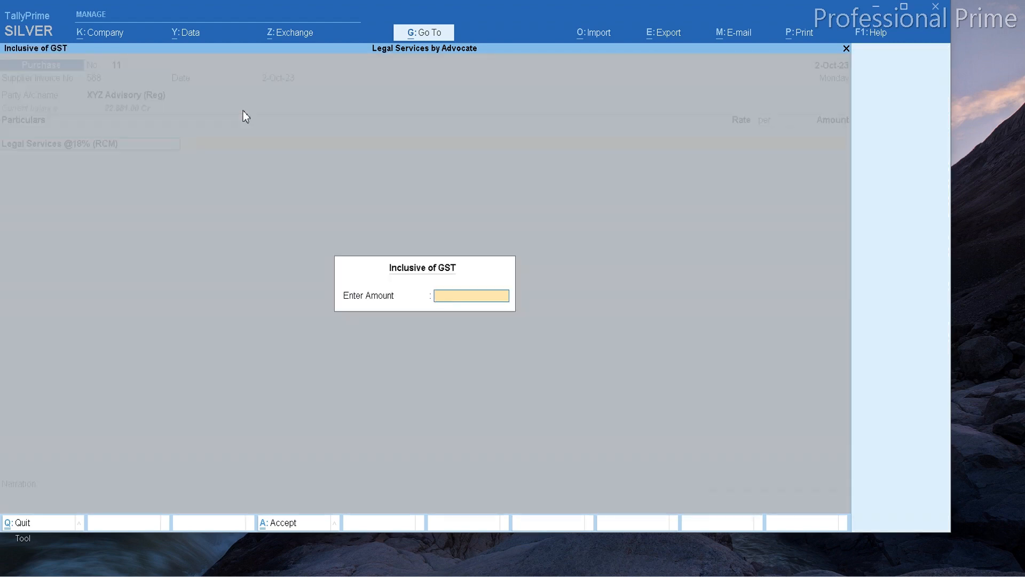
type("25000")
key("Return")
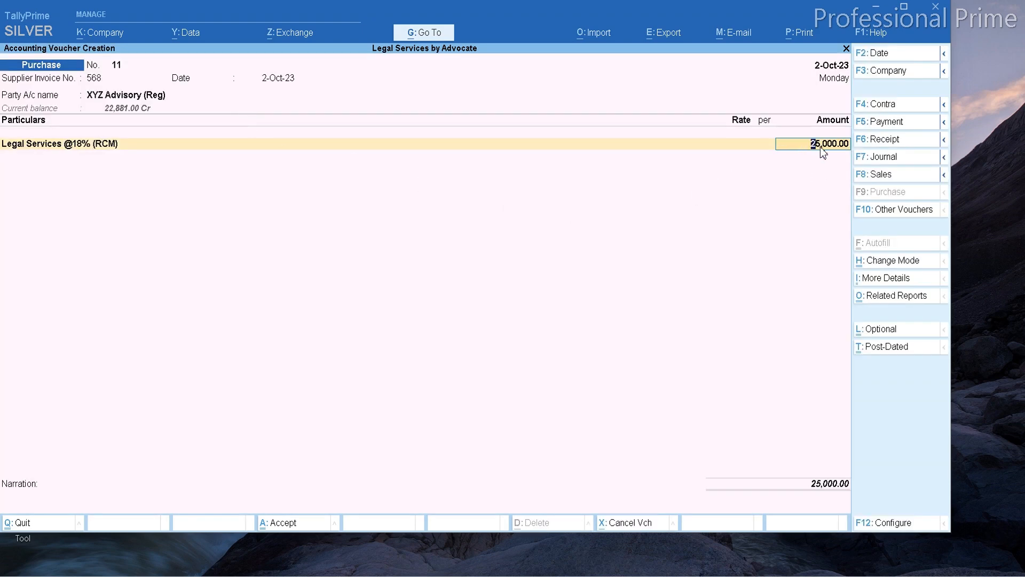
key("Return")
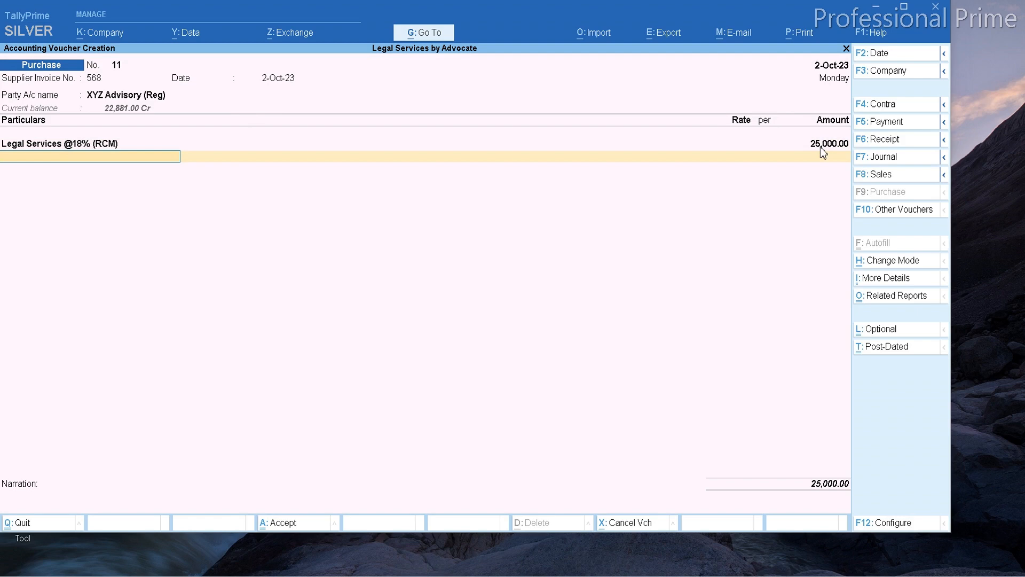
Try the INPUT CGST ledger and its replacement RCM INPUT CGST on the voucher's second line.
type("IN")
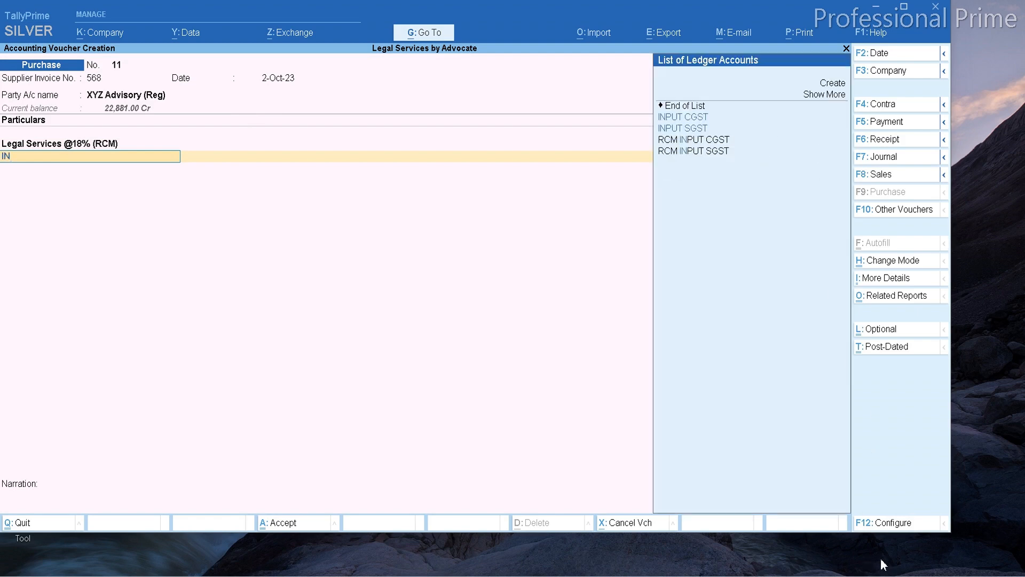
left_click(714, 118)
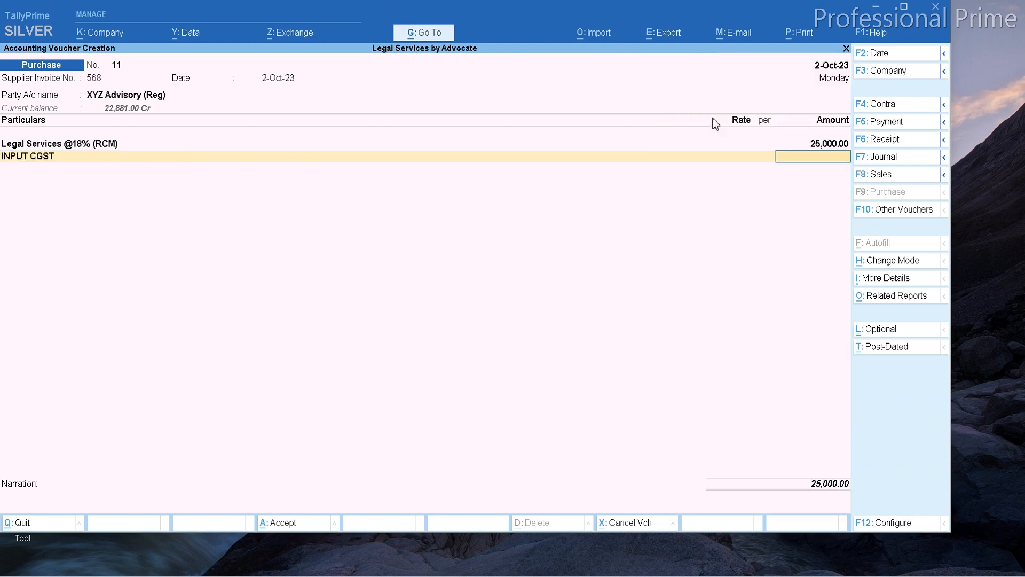
key("BackSpace")
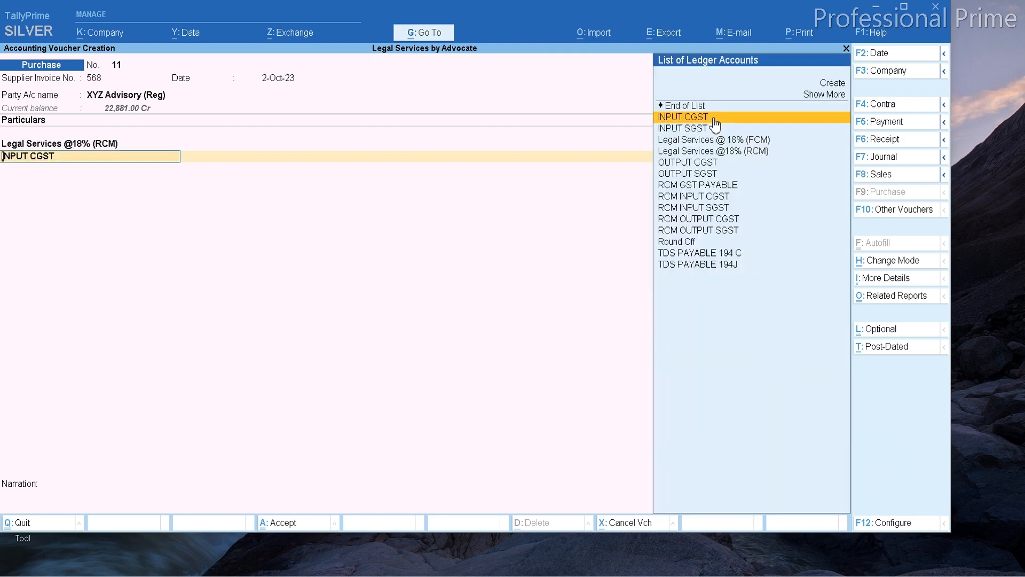
key("Down")
key("Down")
key("Down")
key("Down")
key("Down")
key("Down")
key("Down")
key("Return")
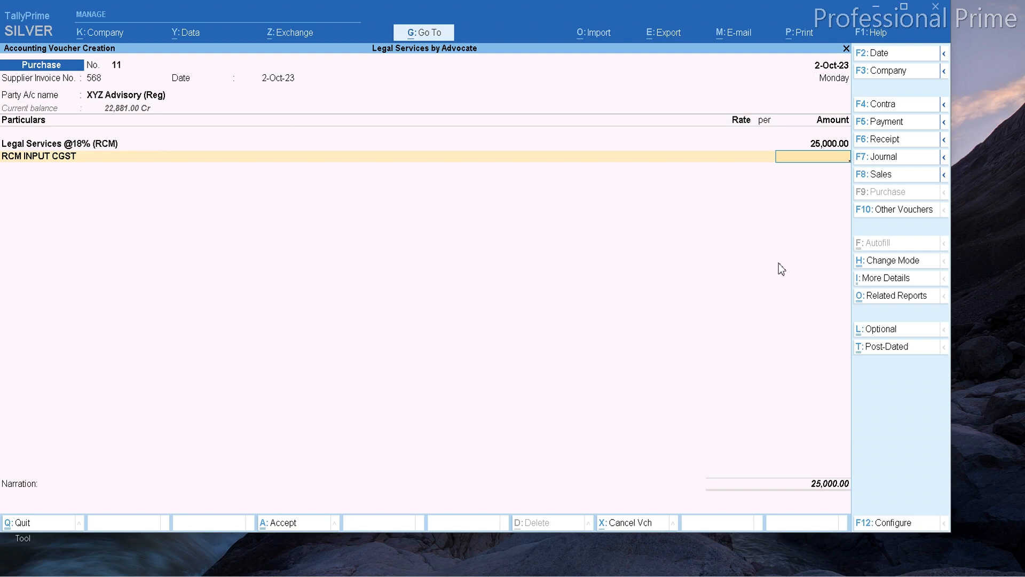
Examine the detailed GST tax analysis of the current voucher and return to the entry.
left_click(862, 297)
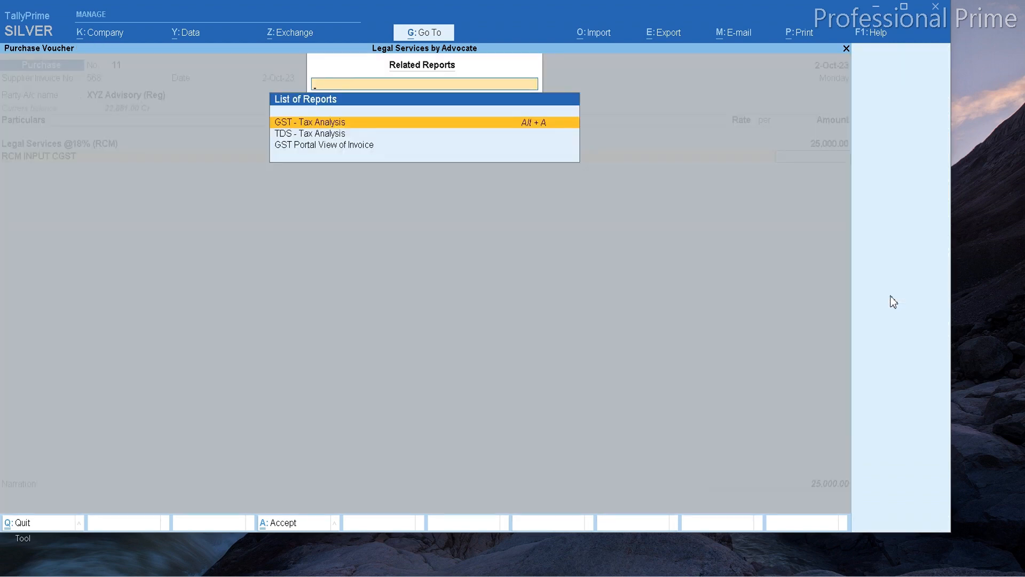
key("Return")
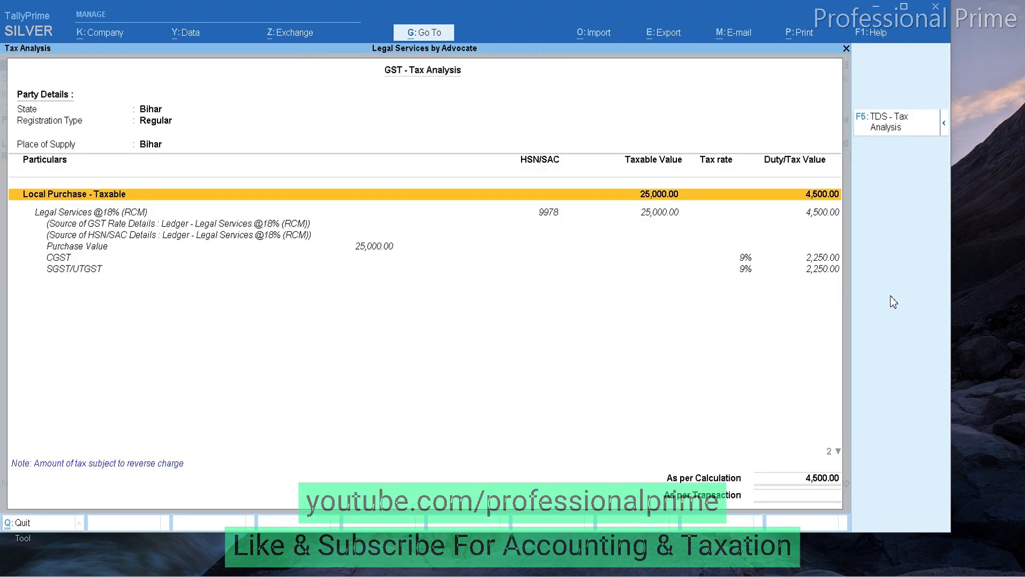
key("alt+F5")
key("alt+F5")
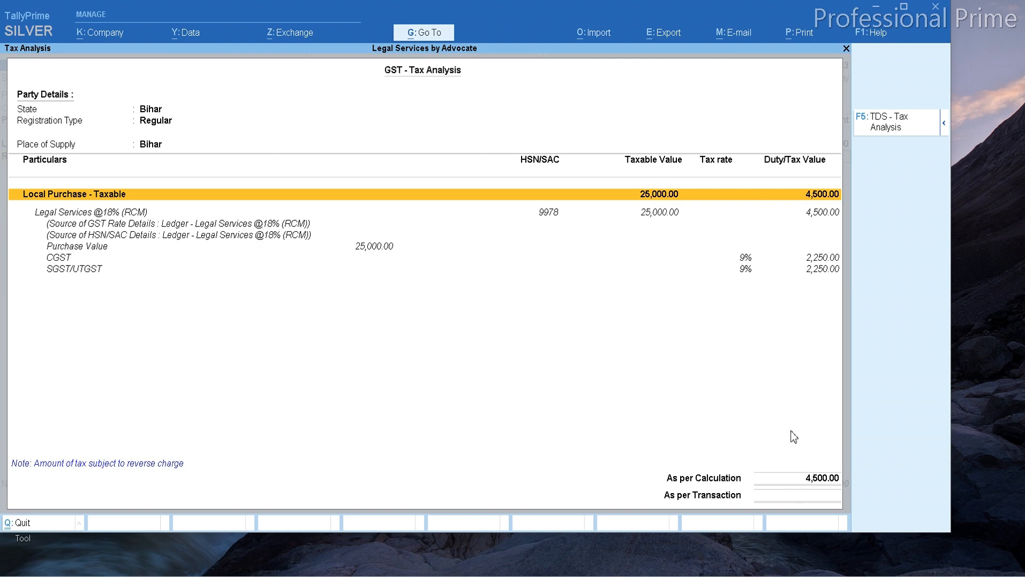
key("Escape")
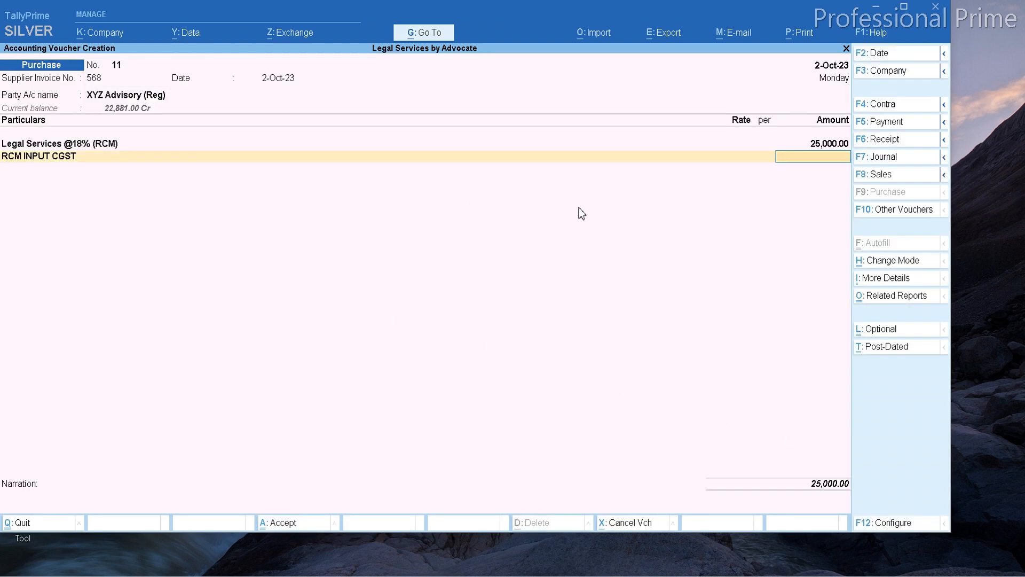
Replace the RCM INPUT CGST ledger with TDS PAYABLE 194J and accept its calculated deduction.
key("Return")
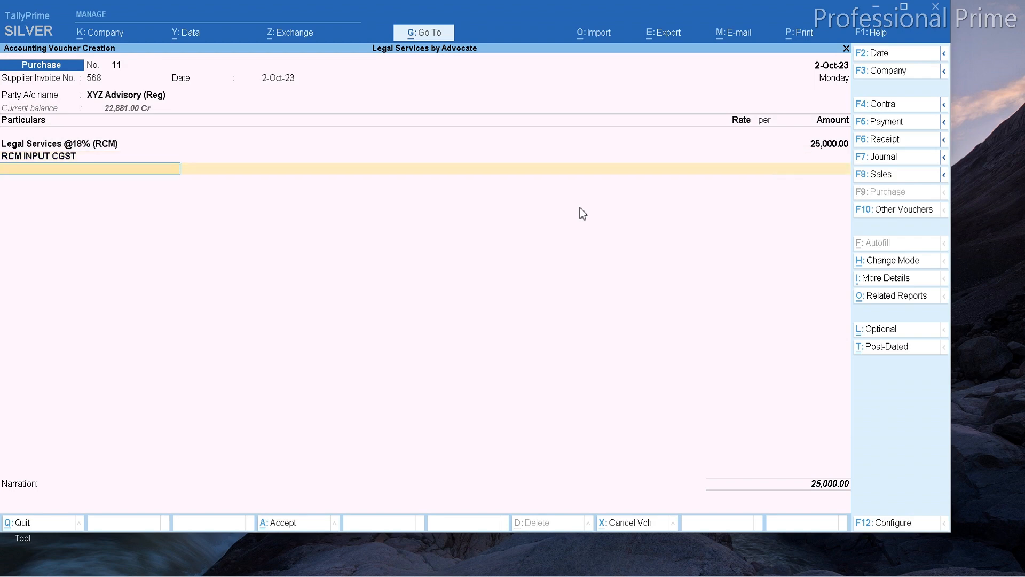
key("BackSpace")
key("BackSpace")
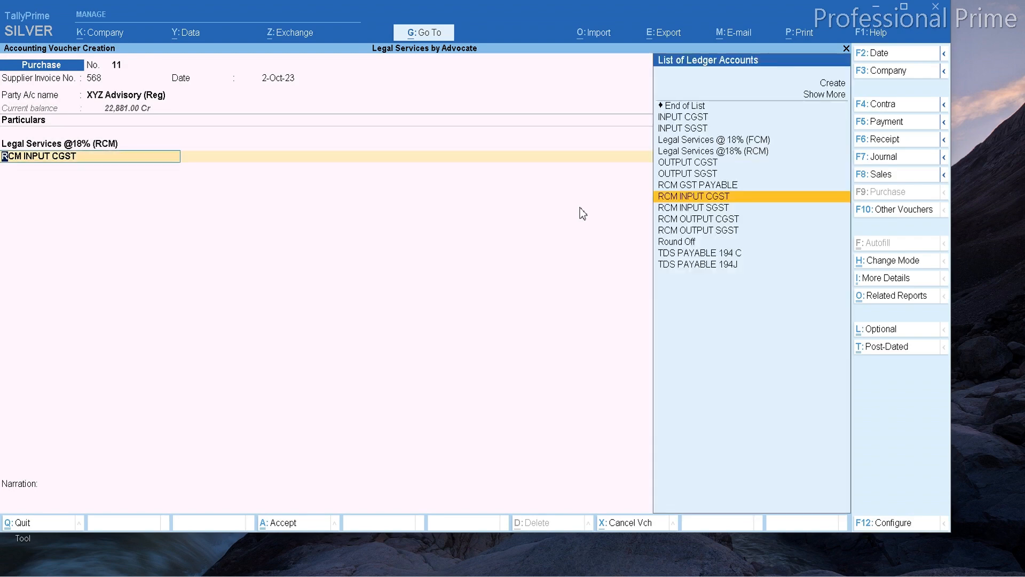
key("Down")
key("Down")
key("Down")
key("Down")
key("Down")
key("Down")
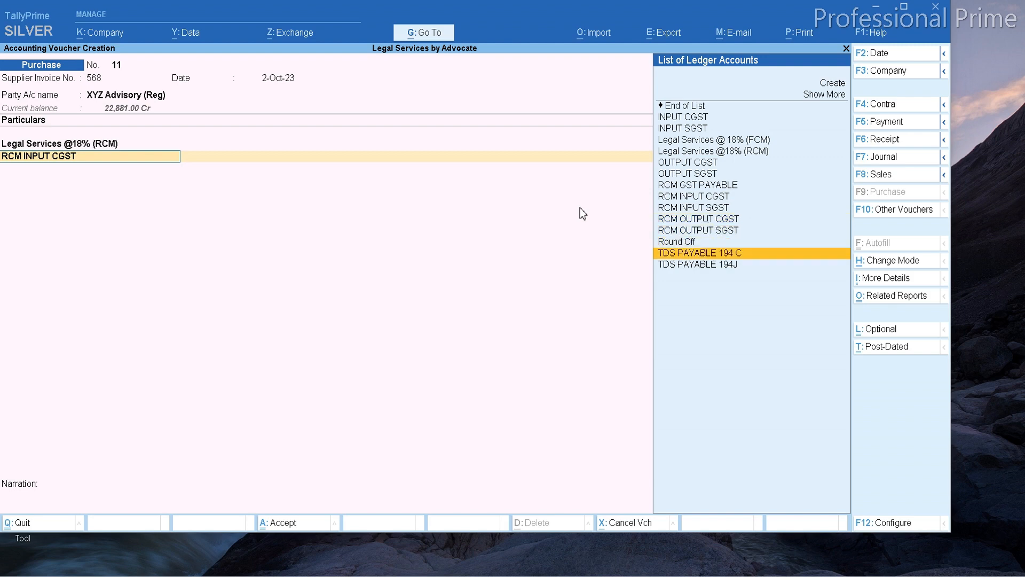
key("Return")
key("Return")
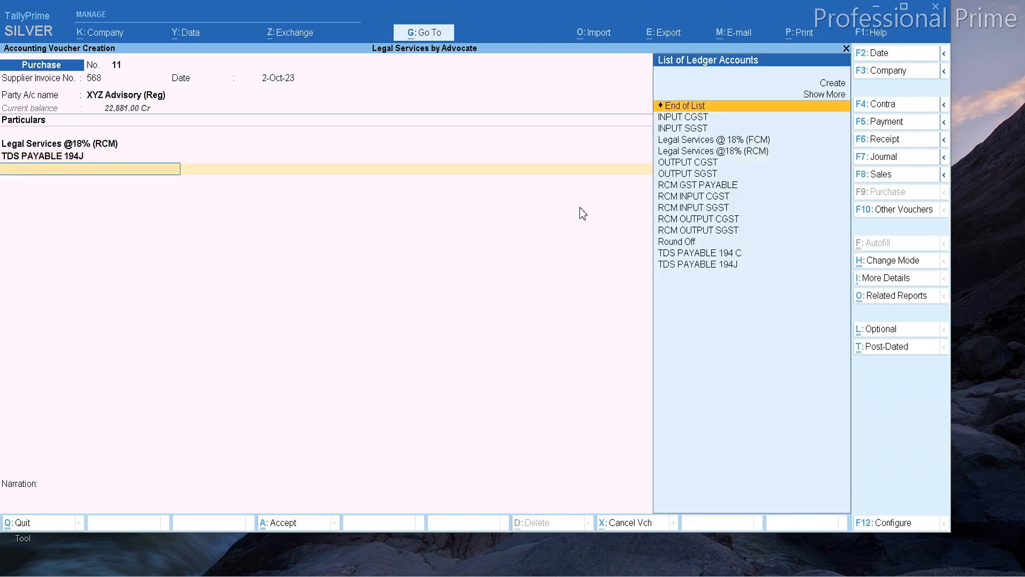
Accept the bill-wise details for XYZ Advisory (Reg) as New Ref 568 and save the purchase voucher.
key("Return")
key("Return")
key("Return")
key("Return")
key("Return")
key("Return")
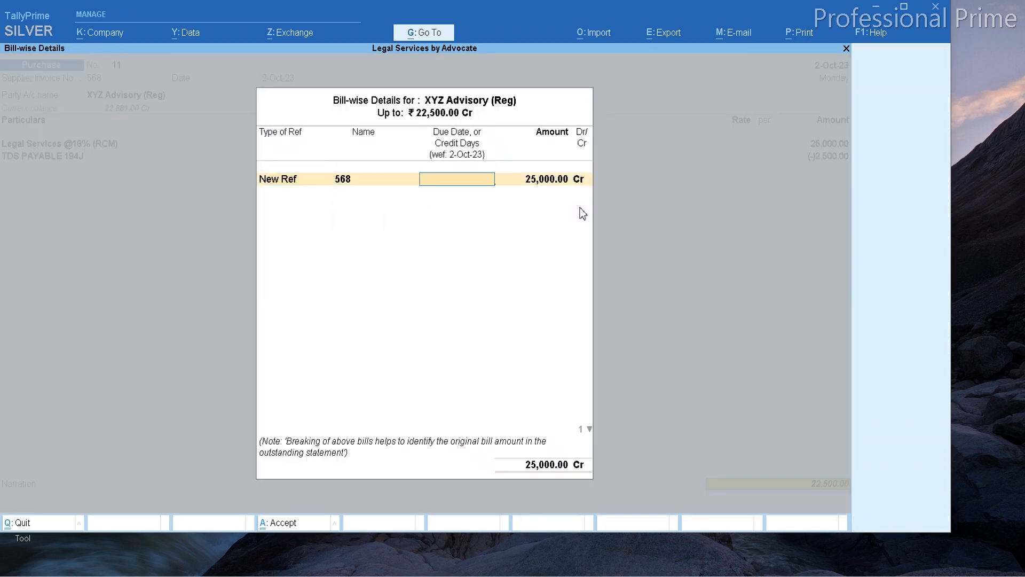
key("Return")
key("Return")
key("Return")
key("Return")
key("Return")
key("Return")
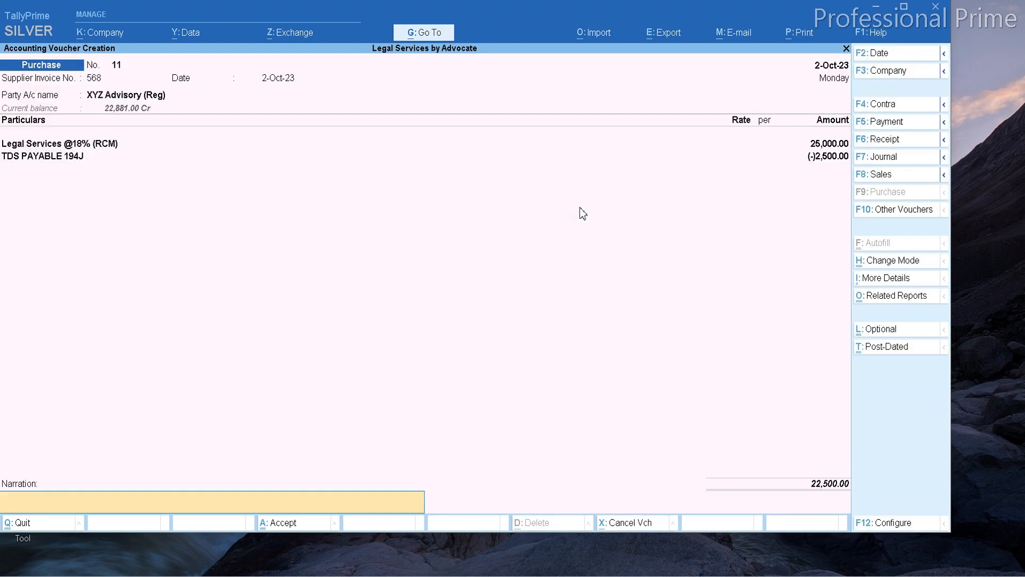
key("Return")
key("Return")
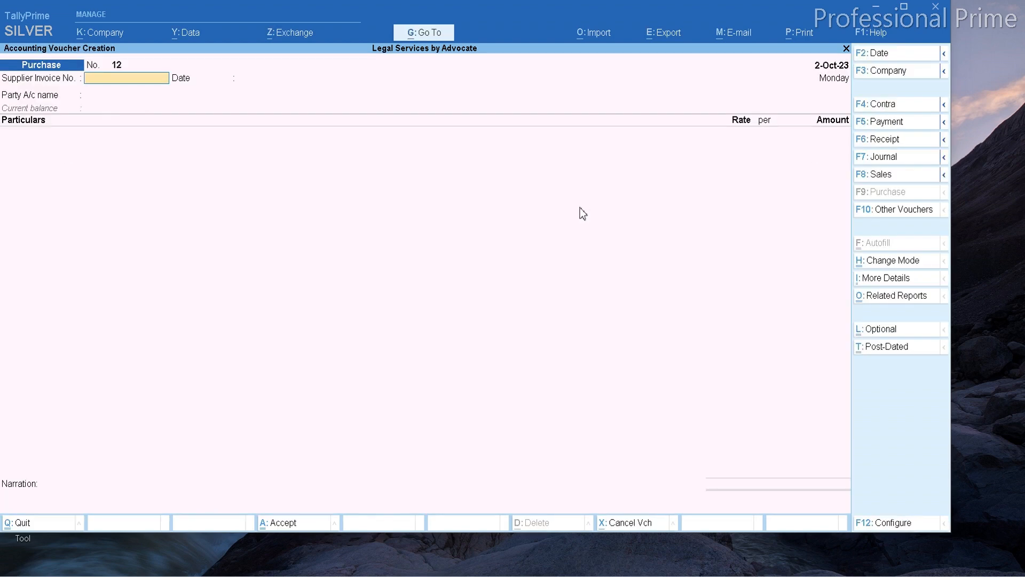
Review the XYZ Advisory (Reg) ledger vouchers in detailed view to compare the forward and reverse charge entries.
key("Escape")
key("Return")
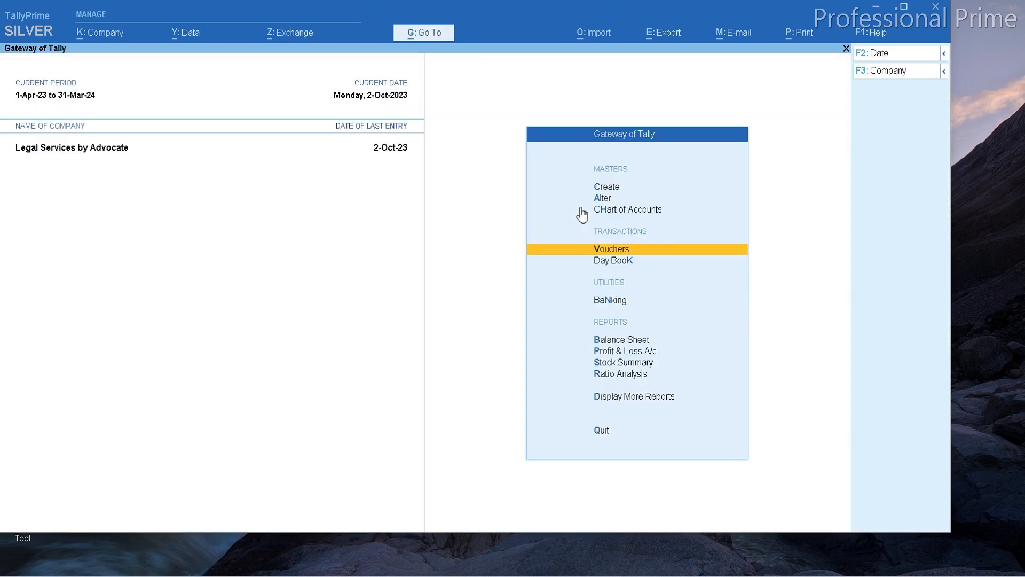
key("d")
key("a")
key("l")
key("alt+Tab")
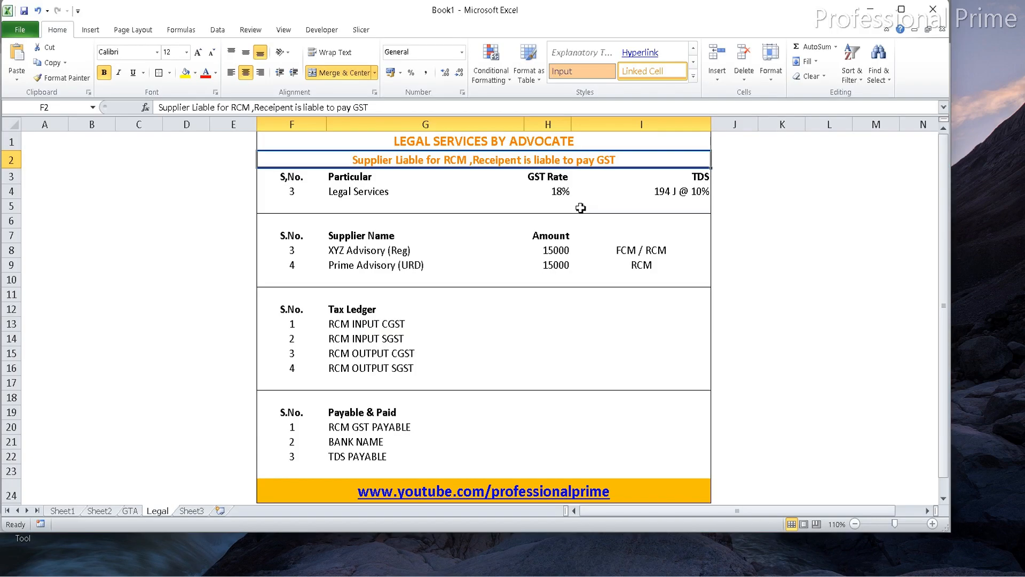
key("alt+Tab")
type("XY")
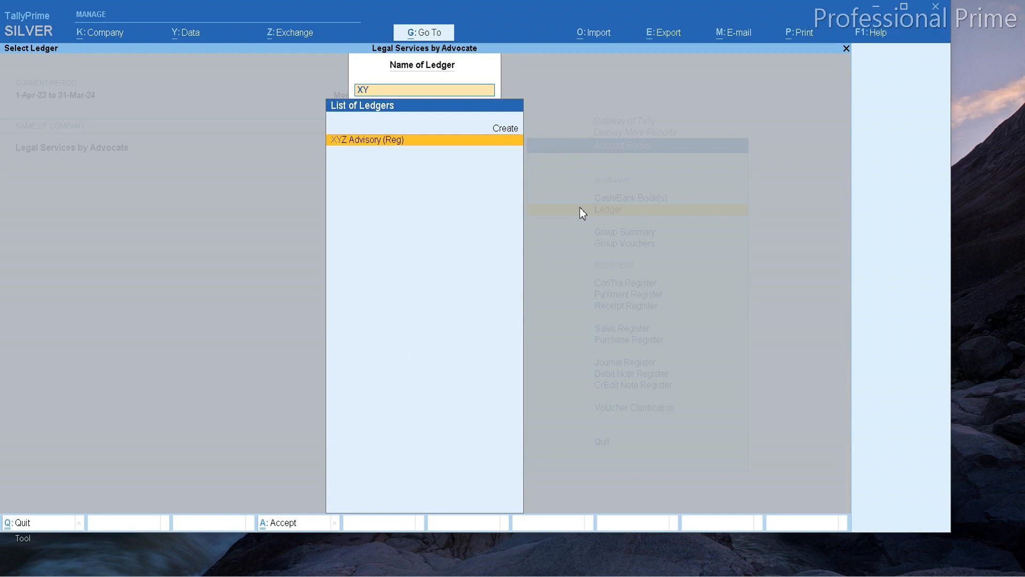
key("Return")
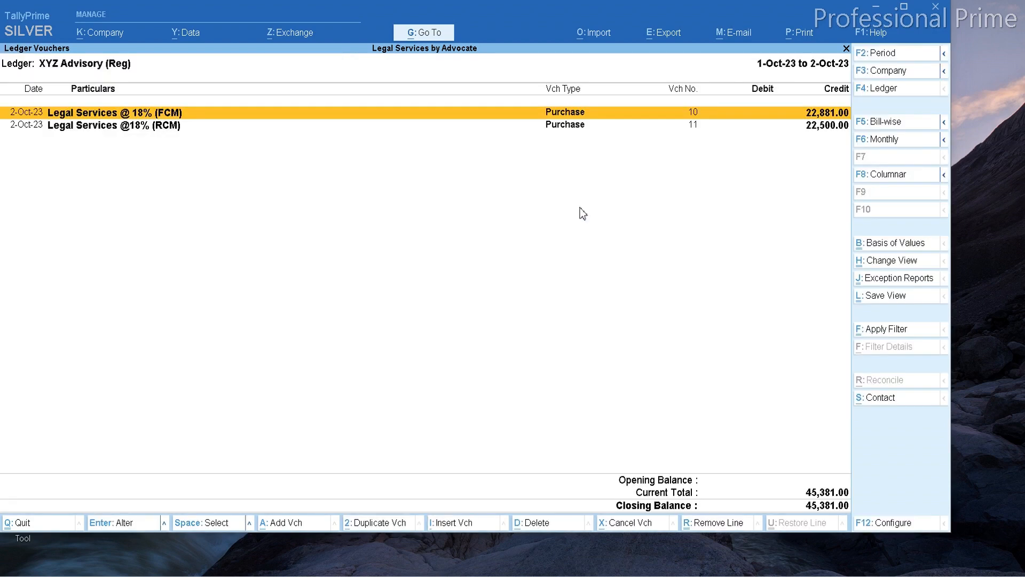
key("alt+F5")
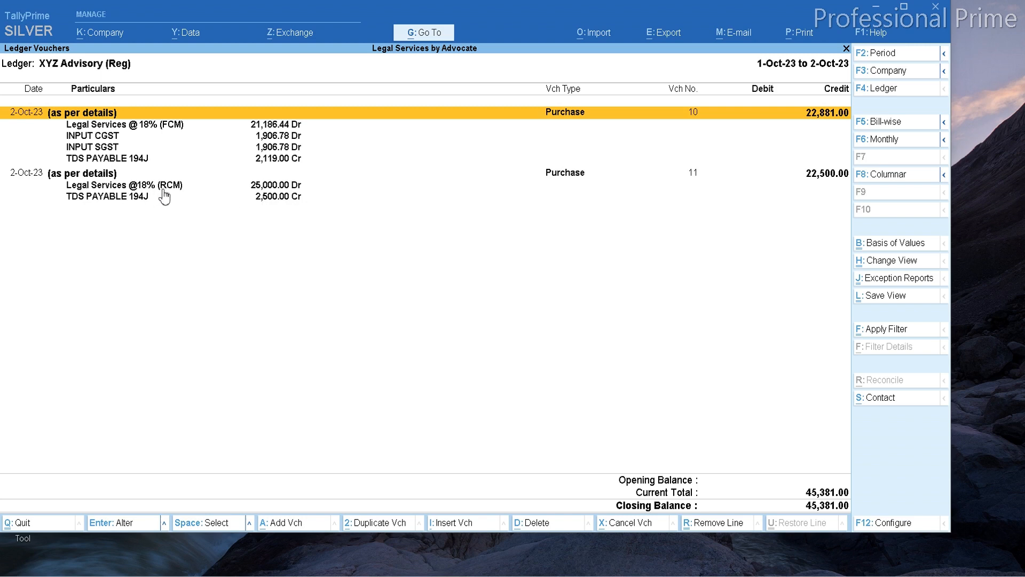
key("Escape")
key("Escape")
key("Escape")
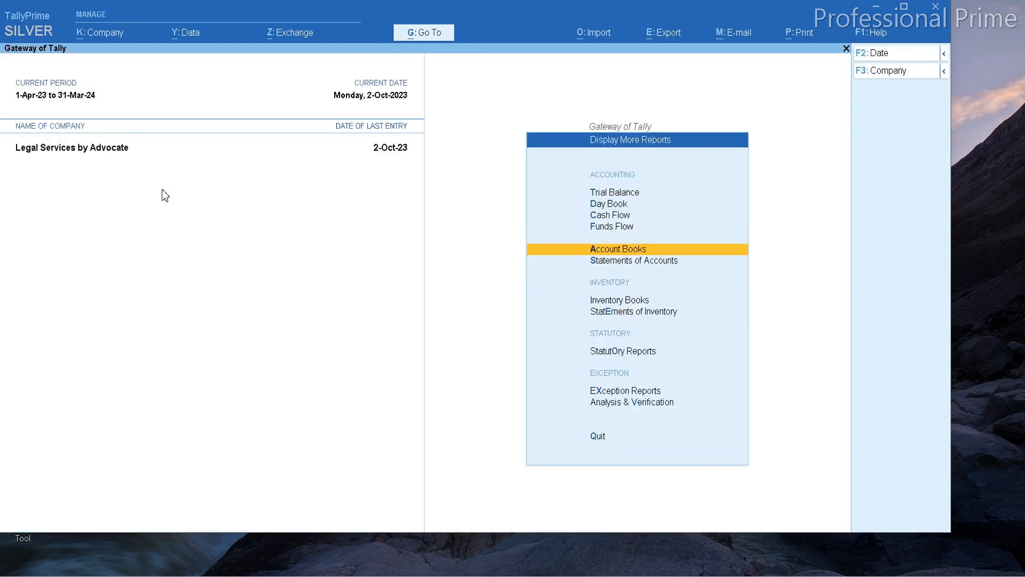
Start another purchase voucher with supplier invoice number 568 and Prime Advisory (URD) as the party.
key("Escape")
key("v")
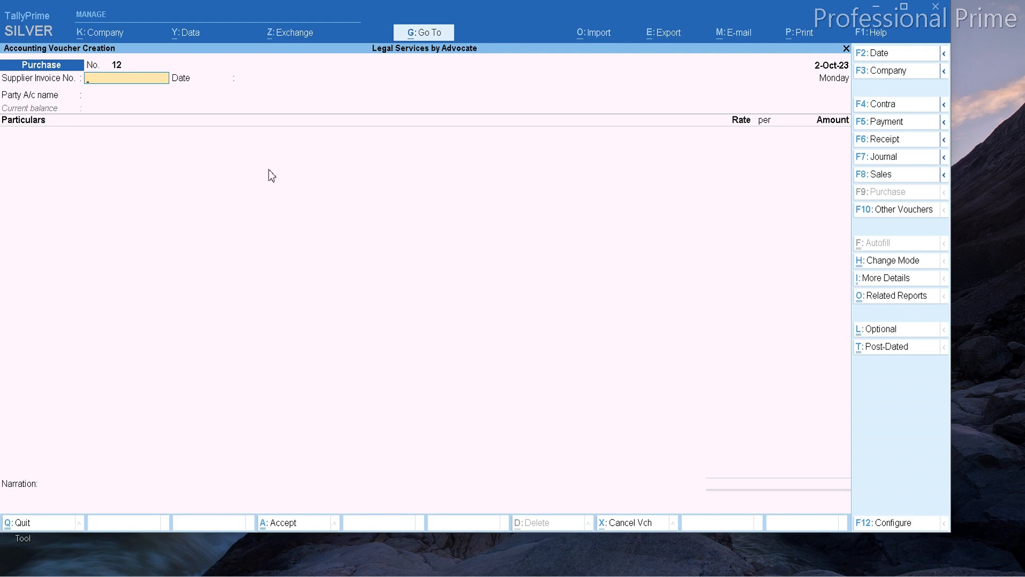
type("568")
key("Return")
key("Return")
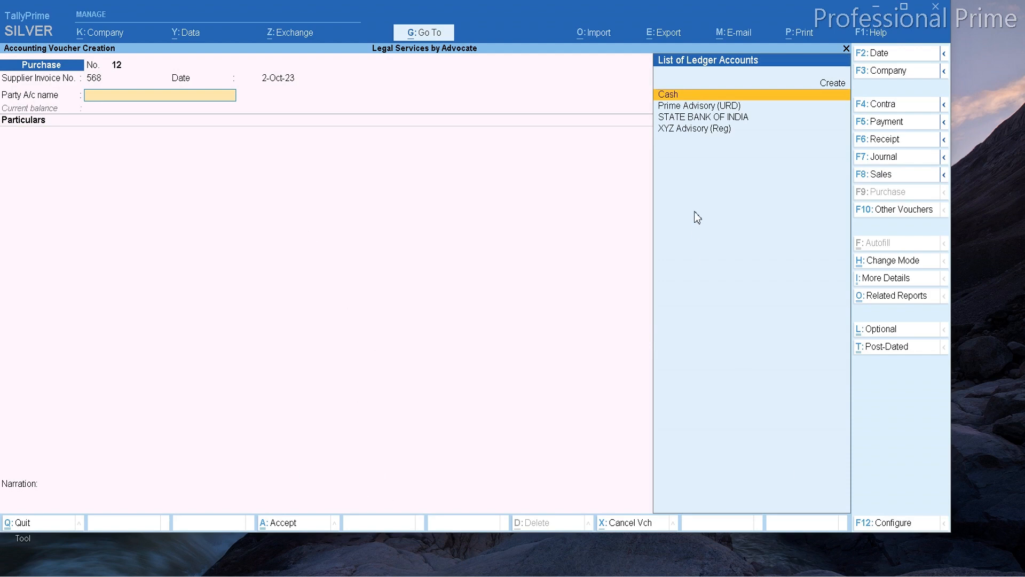
key("Down")
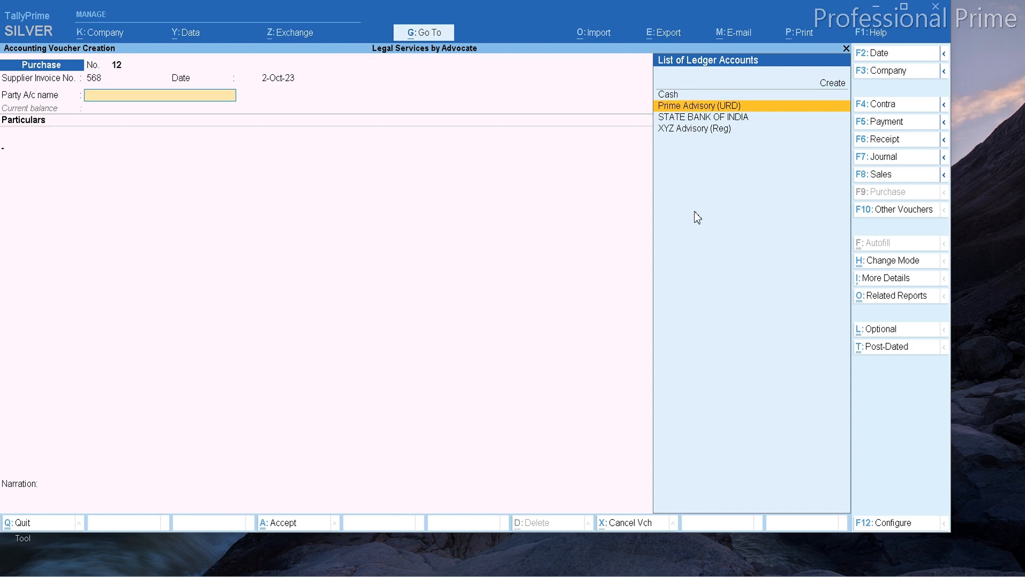
key("Return")
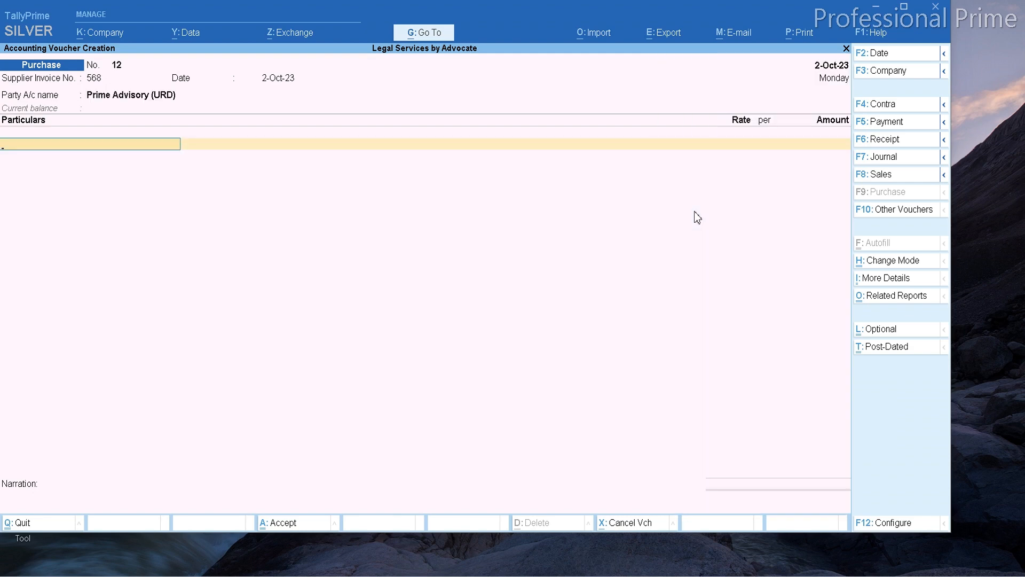
type("RC")
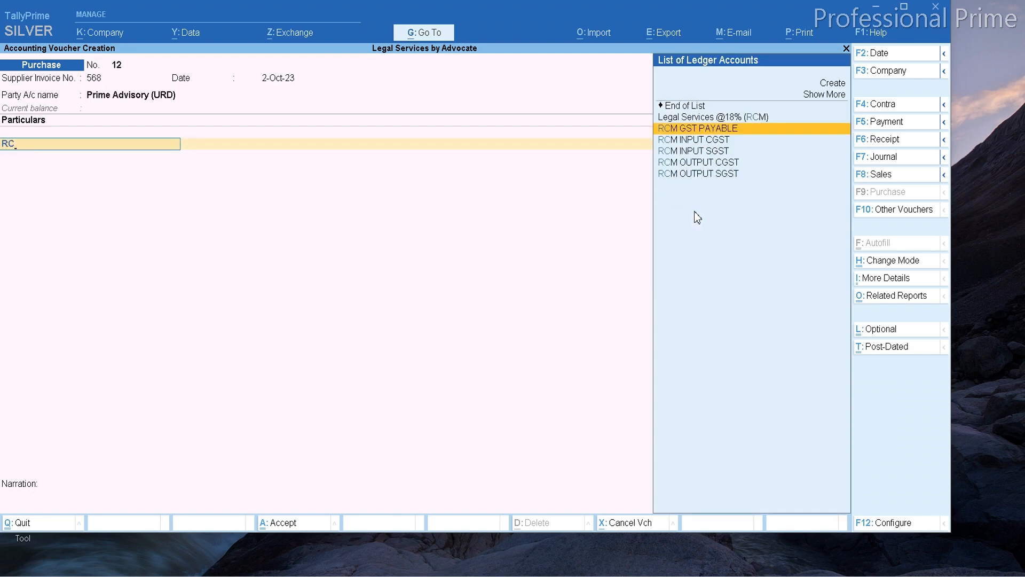
key("Up")
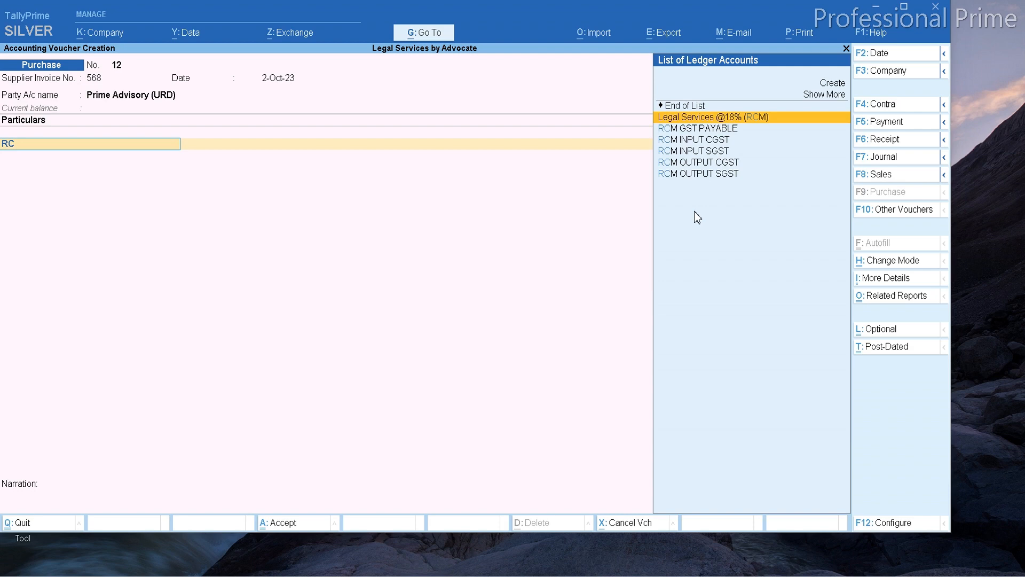
left_click(765, 122)
type("25000")
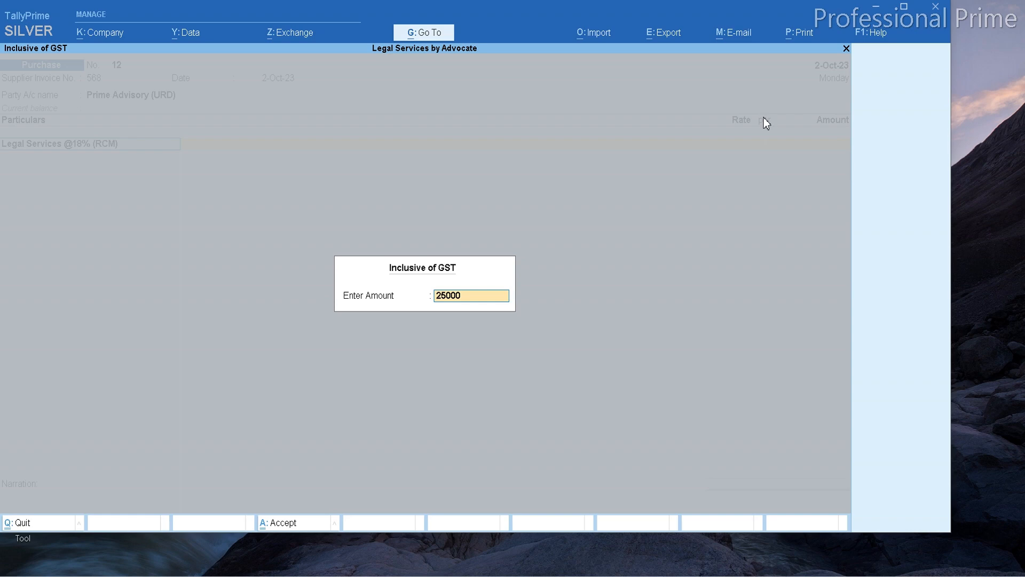
key("Return")
type("20000")
key("Return")
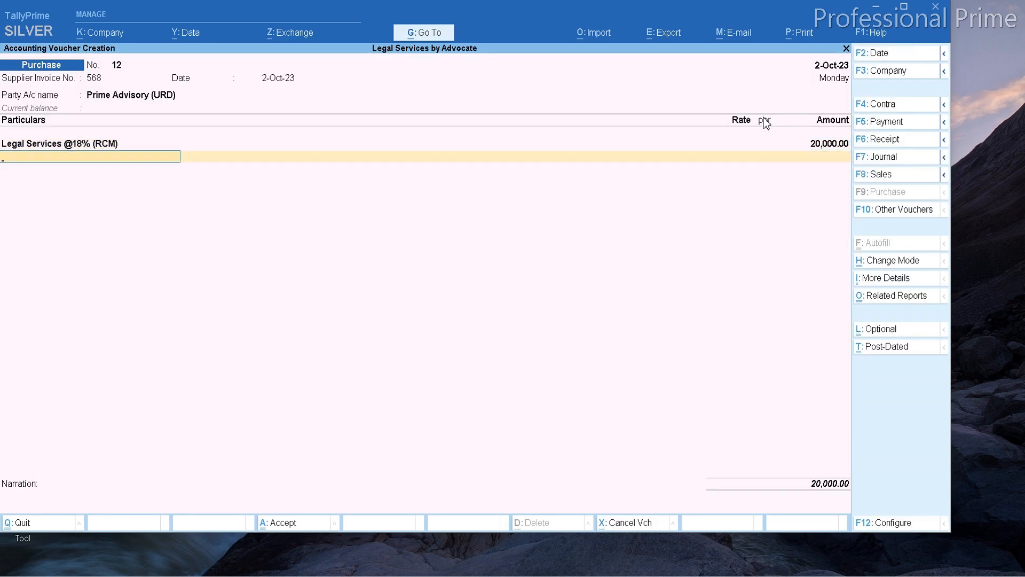
type("INP")
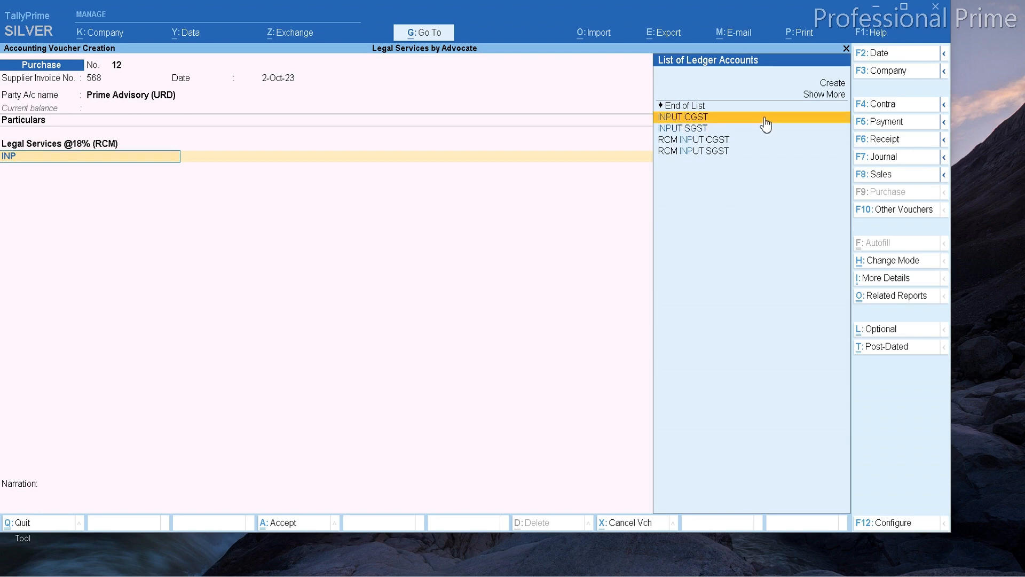
left_click(764, 118)
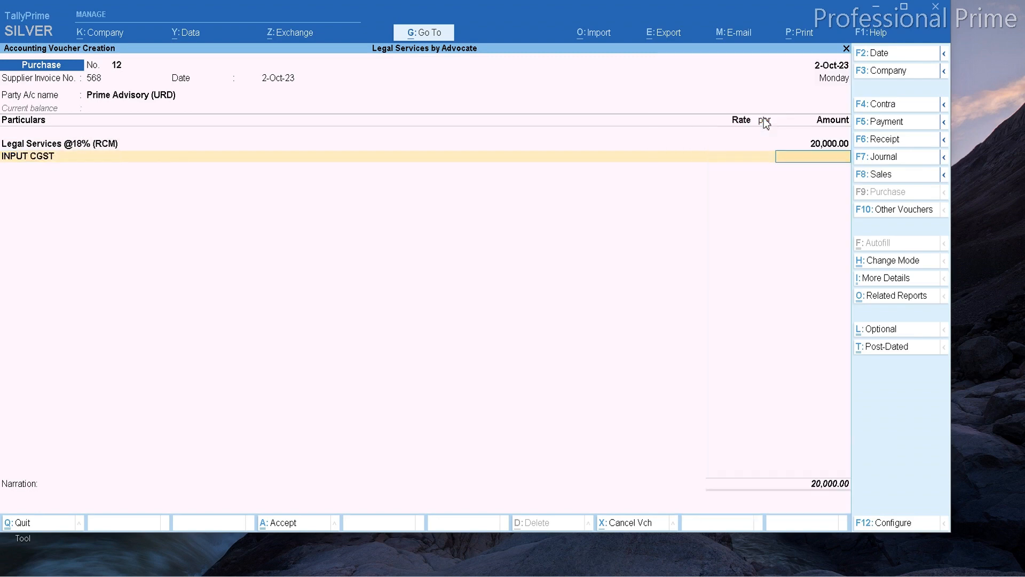
key("BackSpace")
key("Down")
key("Down")
key("Down")
key("Down")
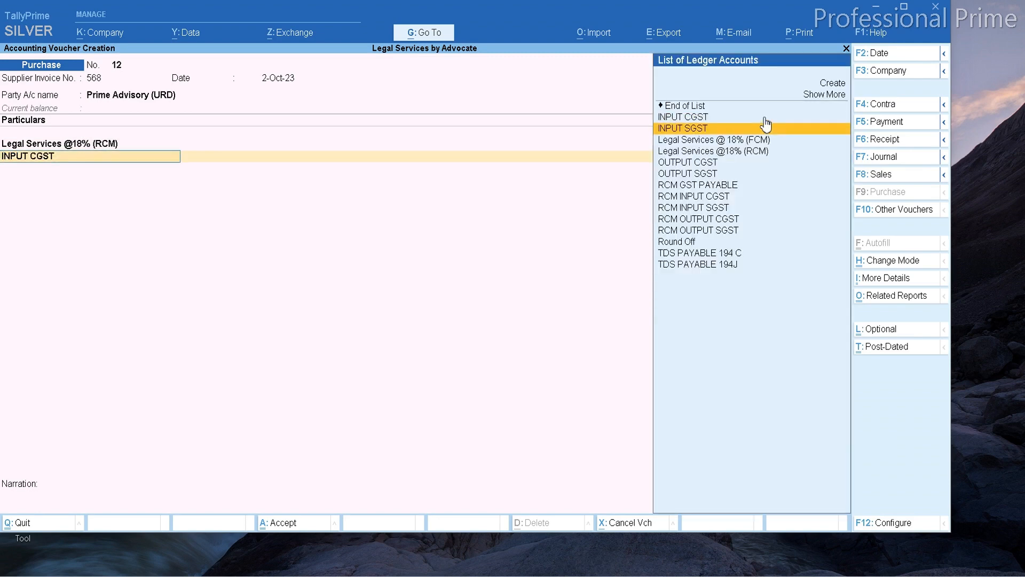
key("Down")
key("Down")
key("Down")
key("Return")
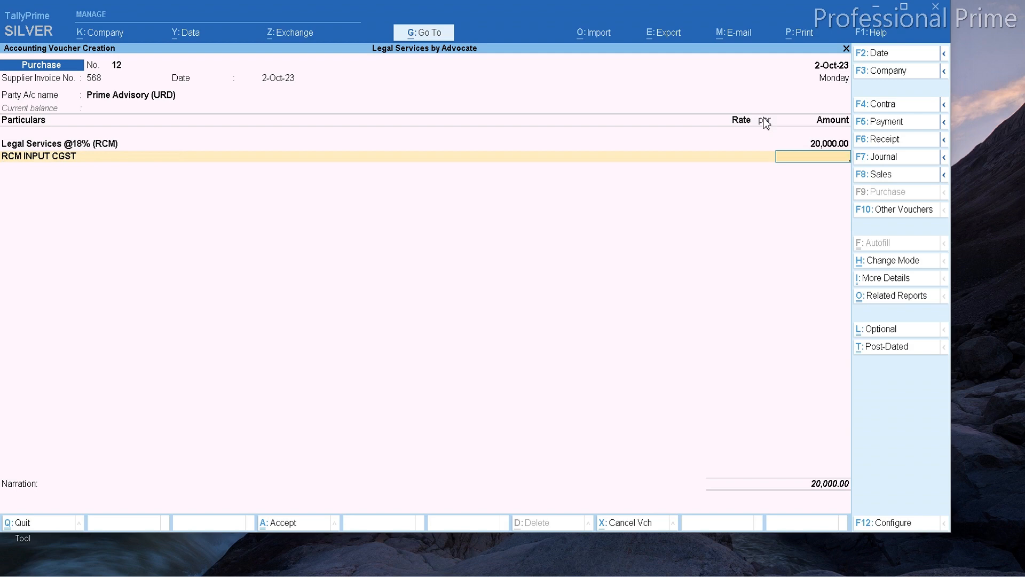
key("BackSpace")
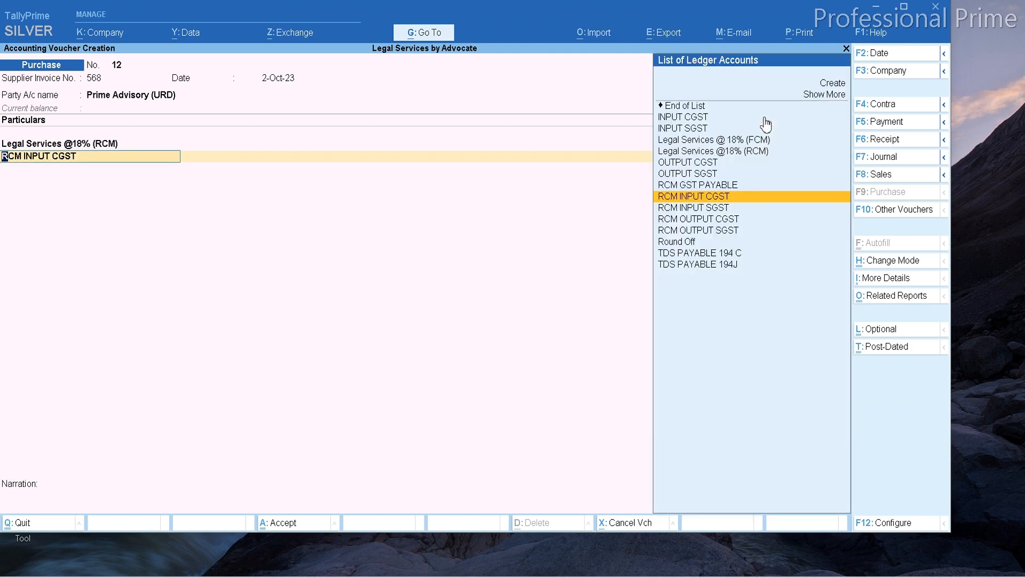
Add the TDS PAYABLE 194J ledger and accept its calculated deduction.
type("TDS")
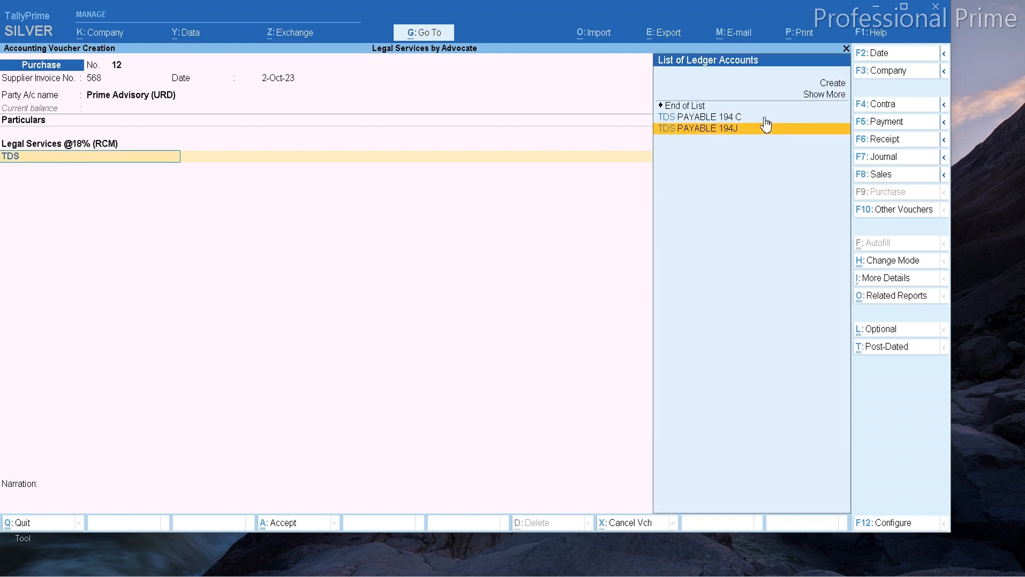
left_click(765, 127)
key("Return")
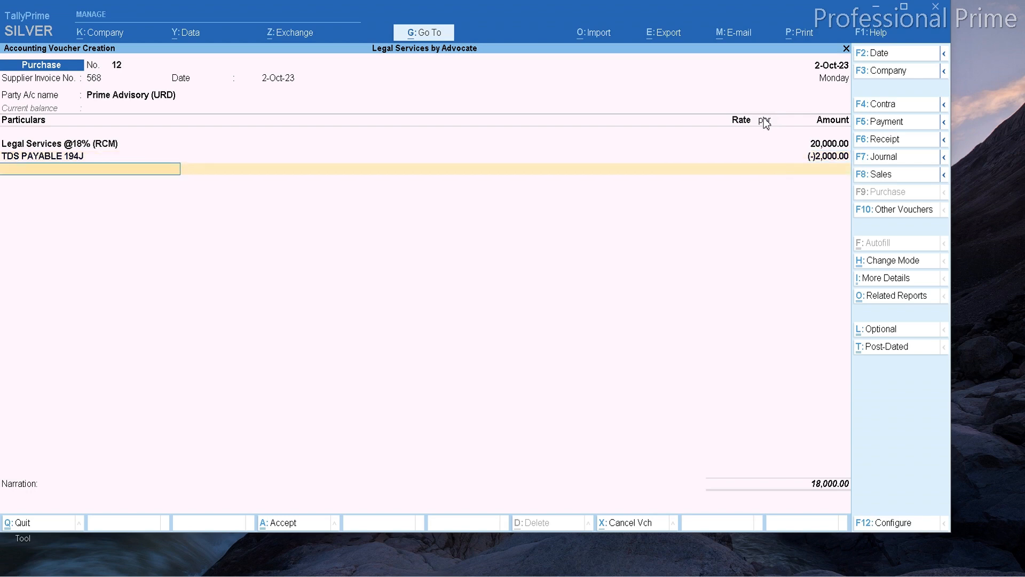
Accept the bill-wise details for Prime Advisory (URD) as New Ref 568 and save the purchase voucher.
key("Return")
key("Return")
key("Return")
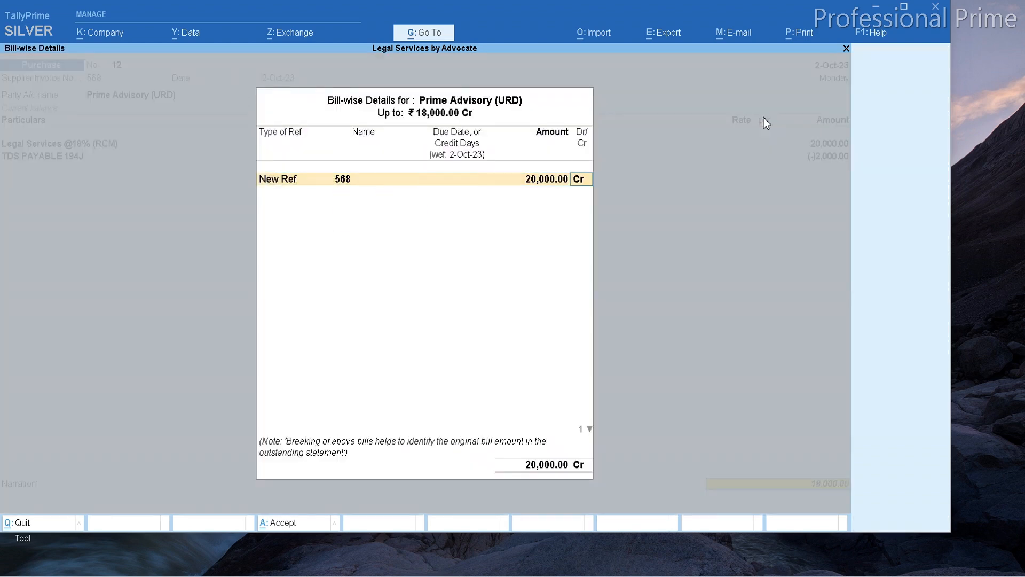
key("Return")
key("Return")
key("Return")
key("Return")
key("Return")
key("Return")
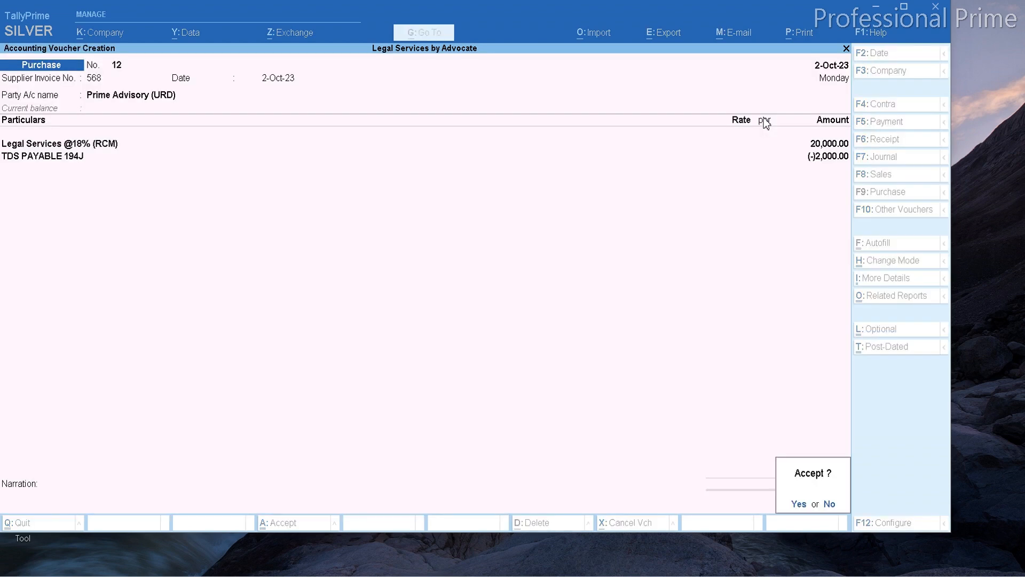
key("Return")
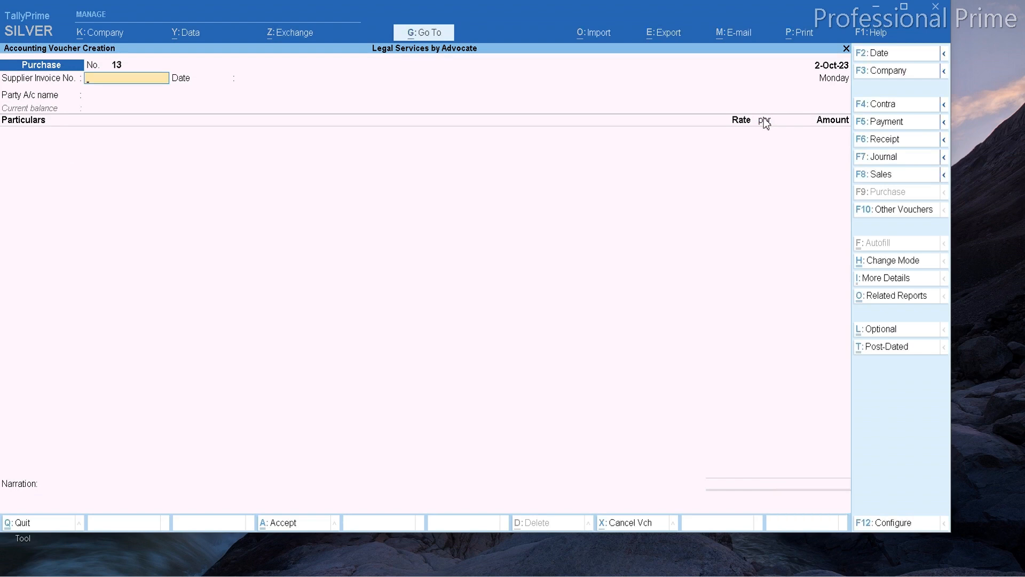
Open the Day Book and set its period from 1-Apr-23 to 2-Oct-23.
key("Escape")
key("d")
key("d")
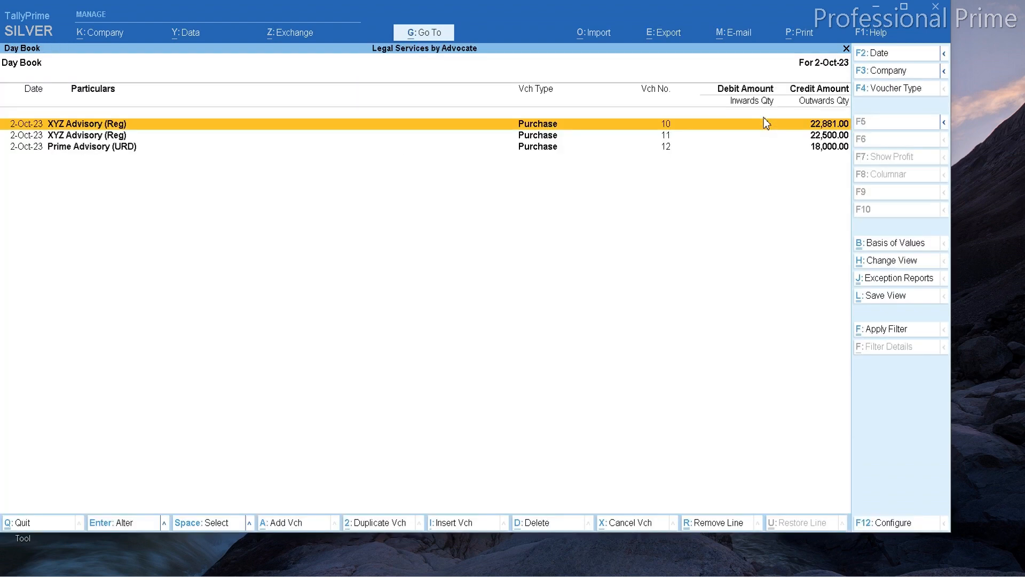
key("alt+F2")
type("1-4")
key("Return")
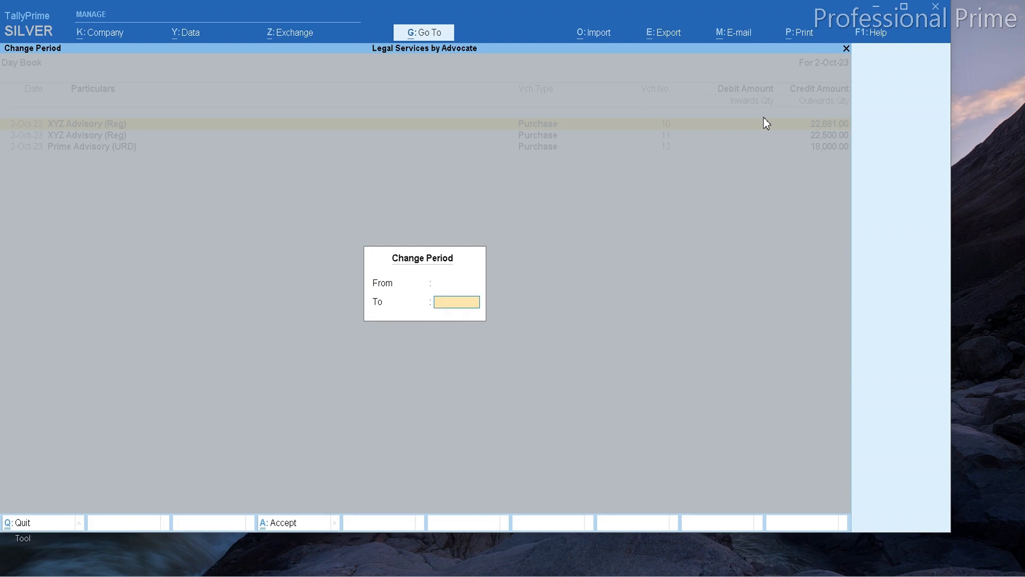
key("Return")
Examine the ledger lines of the three purchase vouchers in the detailed Day Book, comparing forward and reverse charge entries.
key("Down")
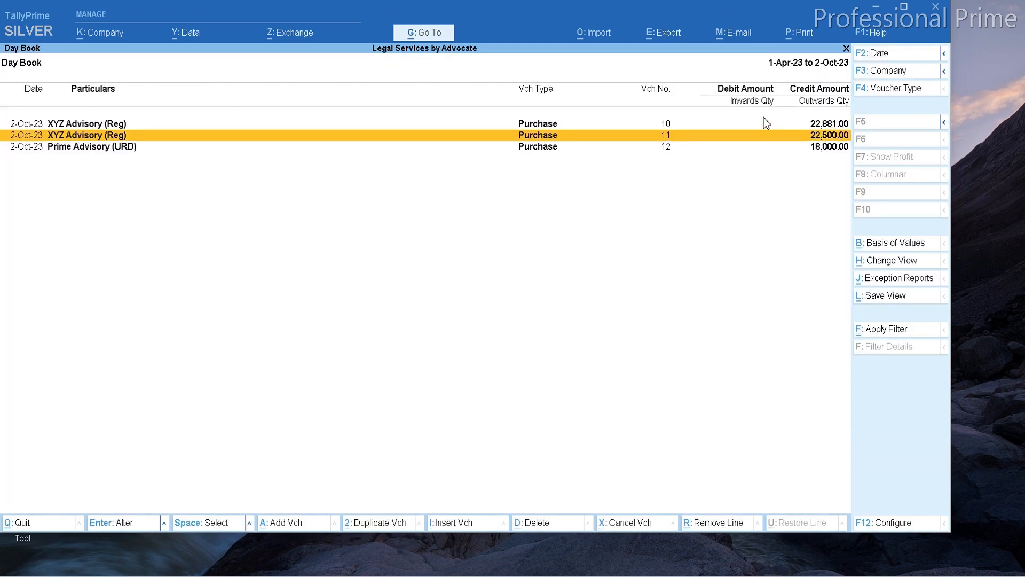
key("alt")
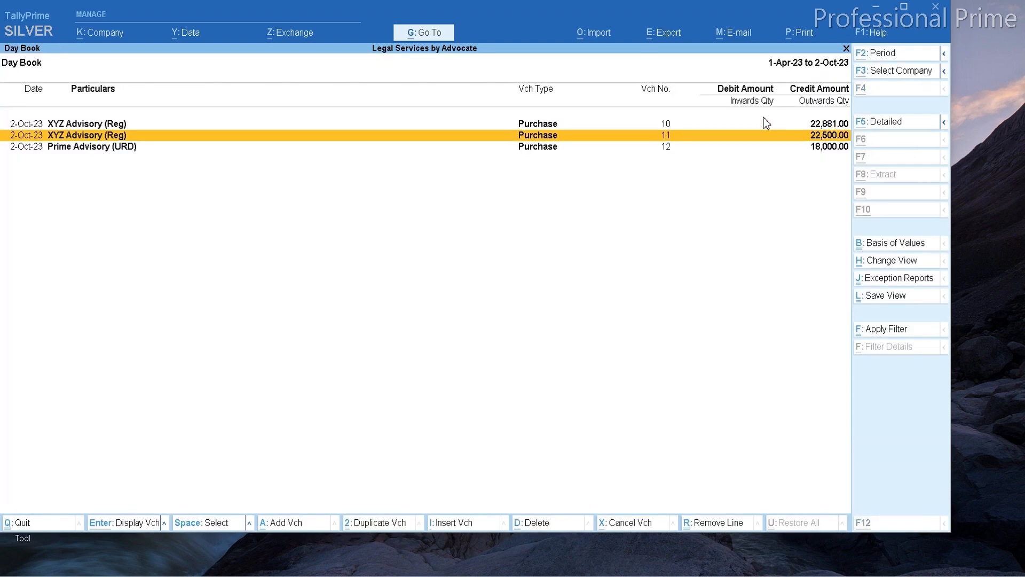
key("alt+F5")
key("Up")
key("Up")
key("Up")
key("Up")
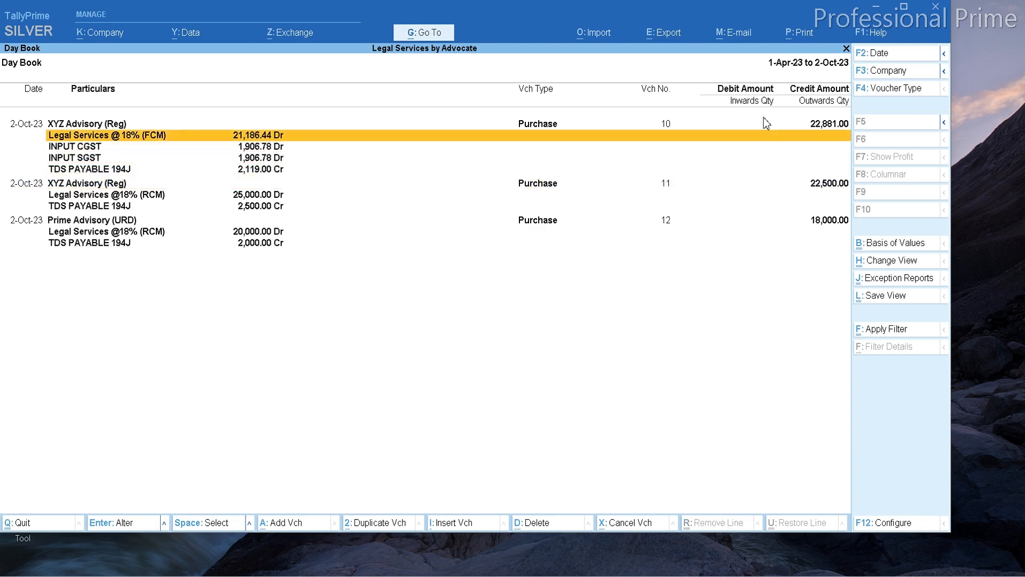
key("Down")
key("Down")
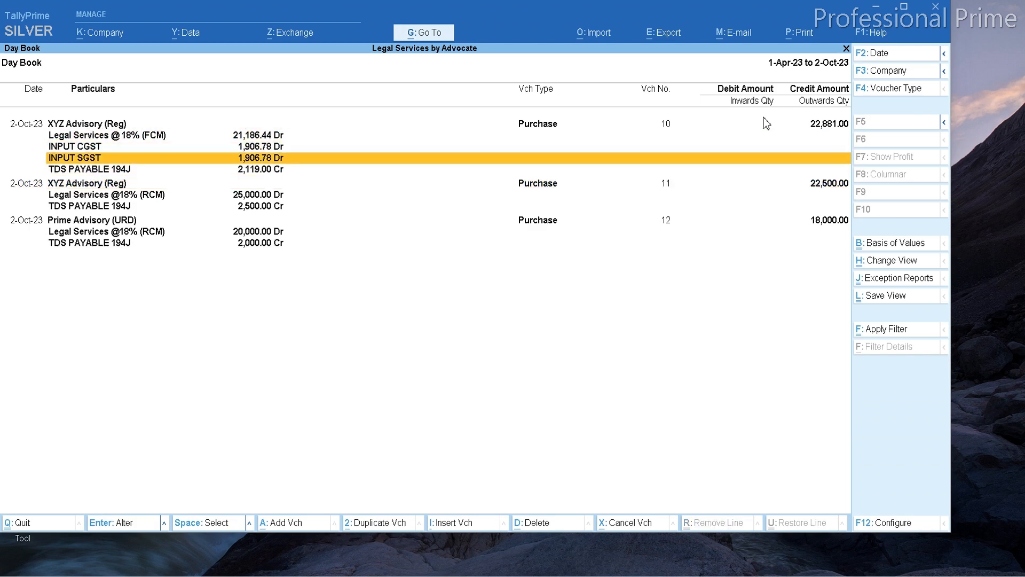
key("Down")
key("Down")
key("Down")
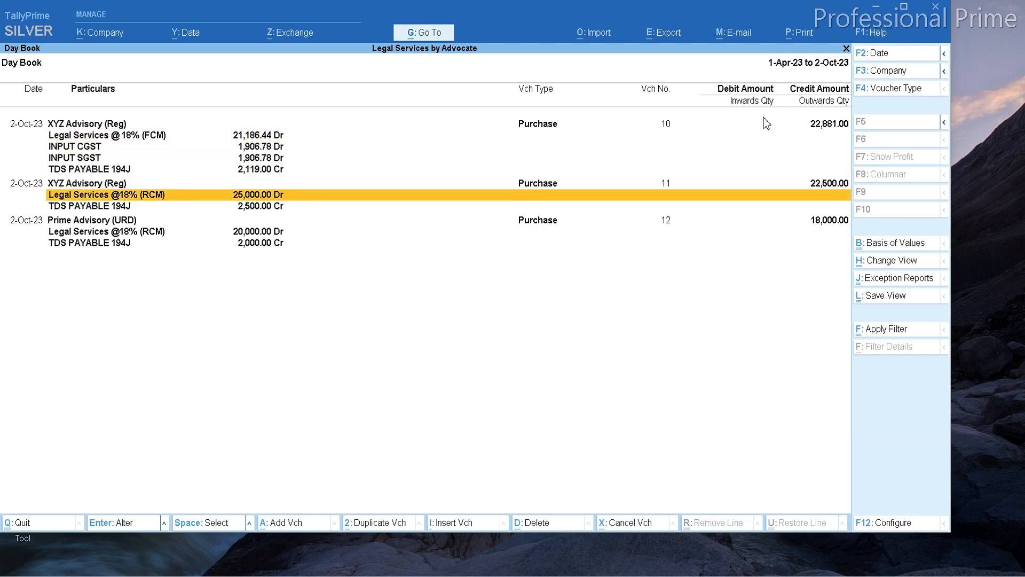
key("Up")
key("Down")
key("Down")
key("Down")
key("Down")
key("Down")
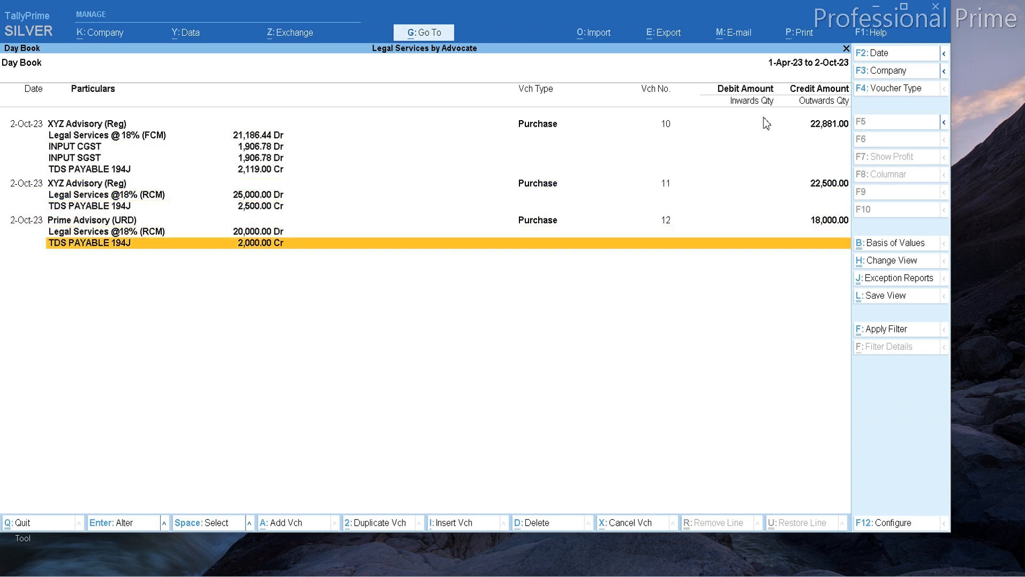
key("Up")
key("Up")
key("Up")
key("Up")
key("Down")
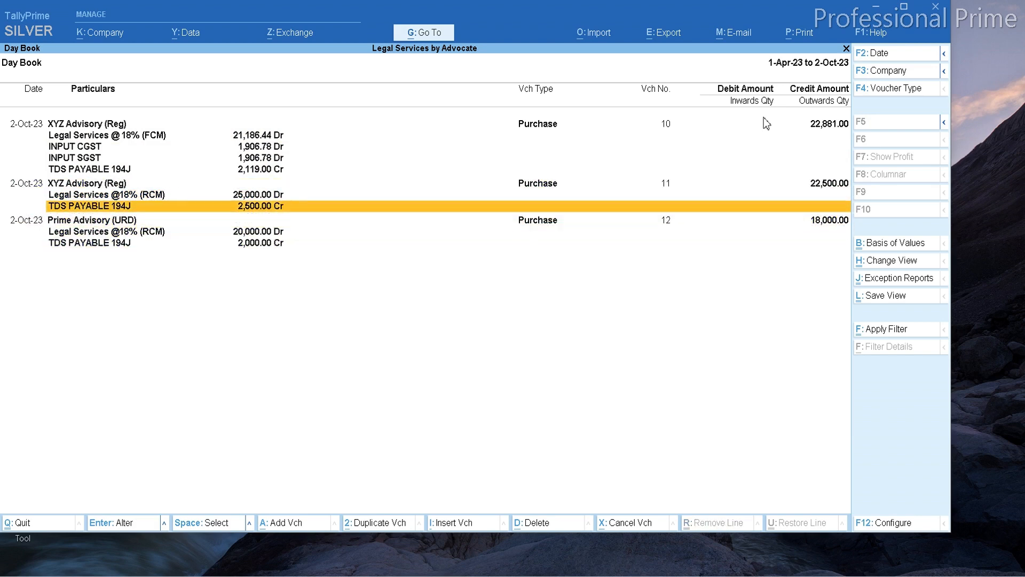
key("Up")
key("Down")
key("Down")
key("Down")
key("Down")
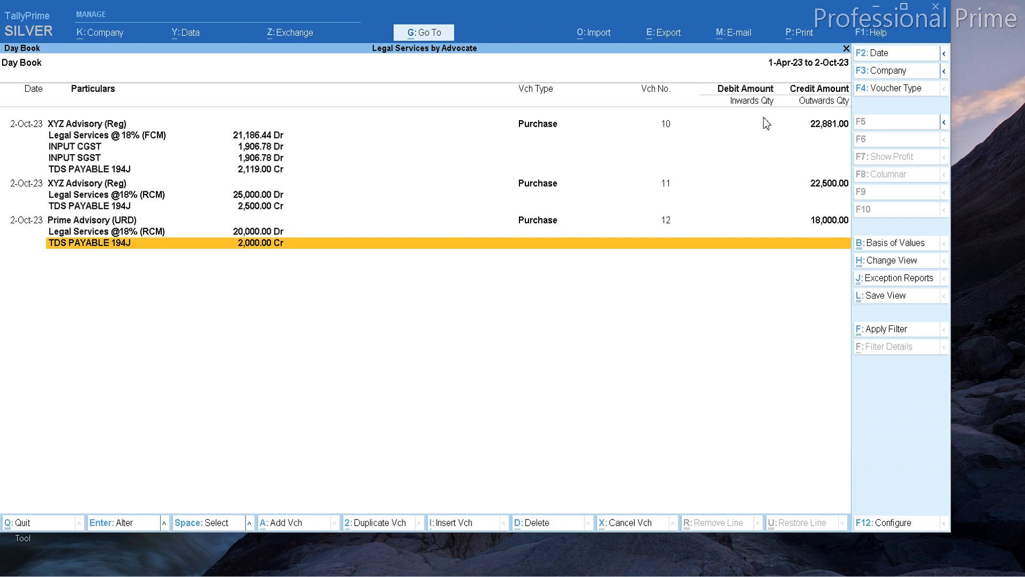
Leave the Day Book and open the GSTR-3B return from the statutory GST reports.
key("Escape")
key("Escape")
key("Escape")
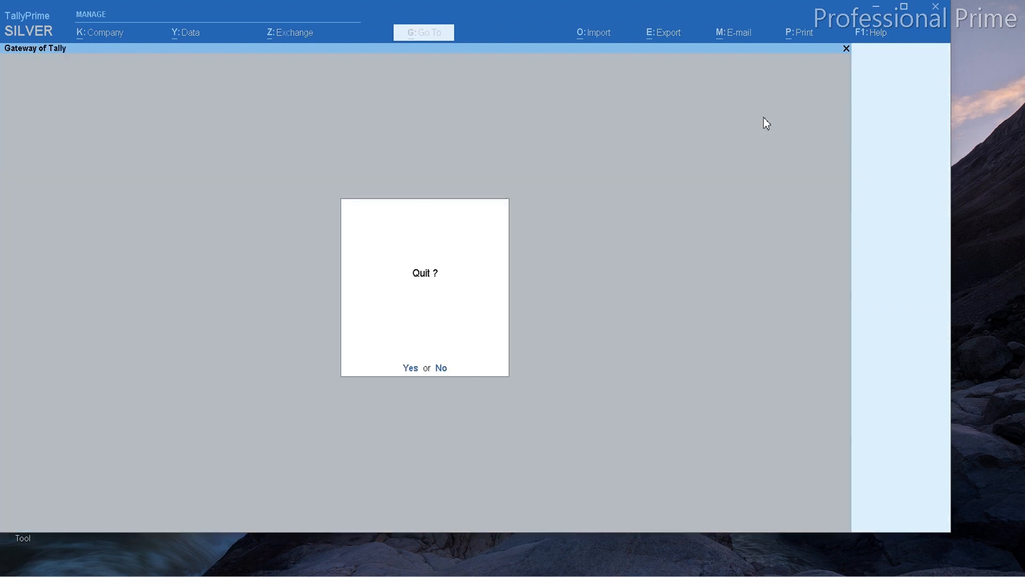
key("n")
key("d")
key("o")
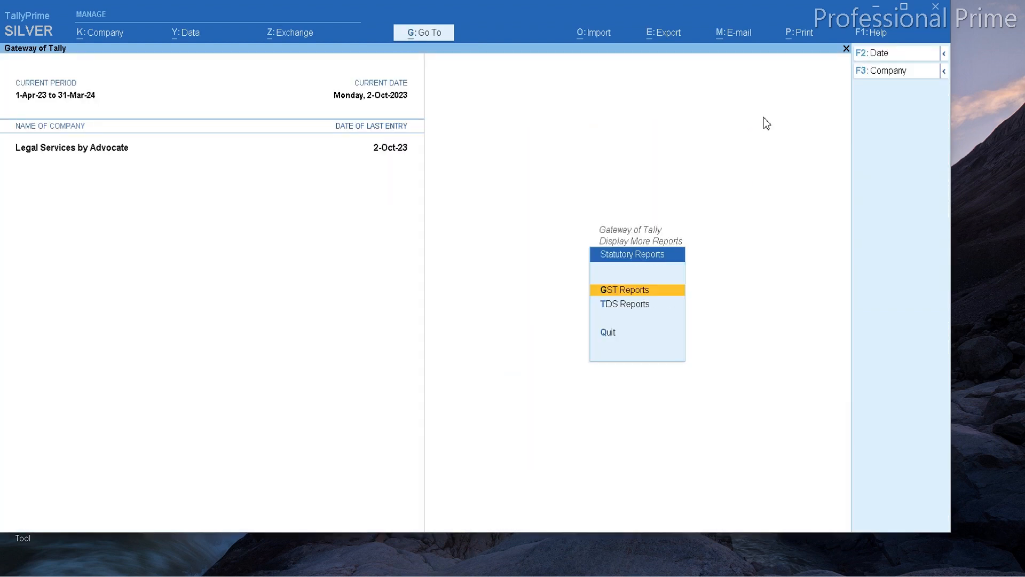
key("Return")
key("Down")
key("Down")
key("Down")
key("Down")
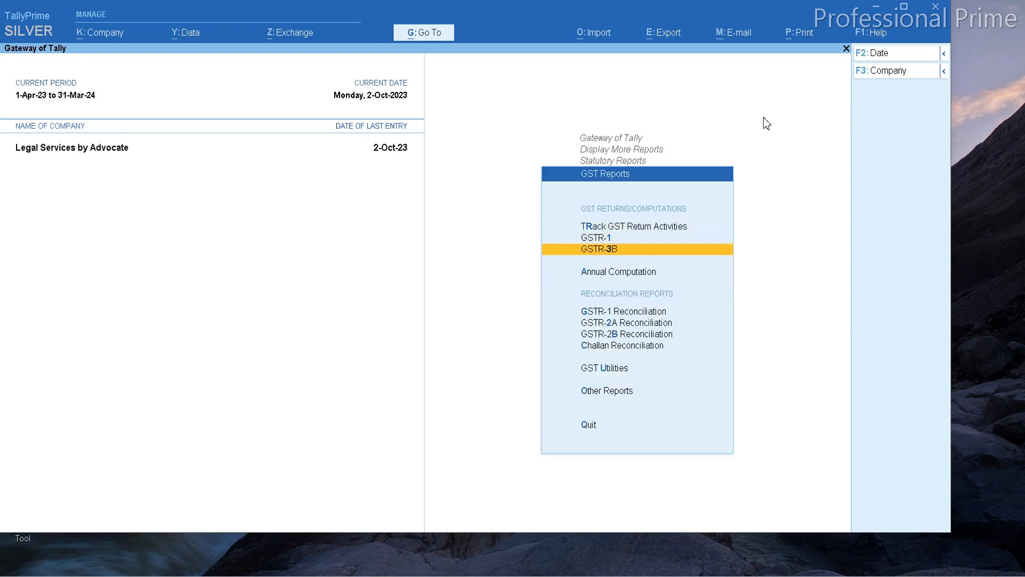
key("Down")
key("Down")
key("Up")
key("Up")
key("Up")
key("Up")
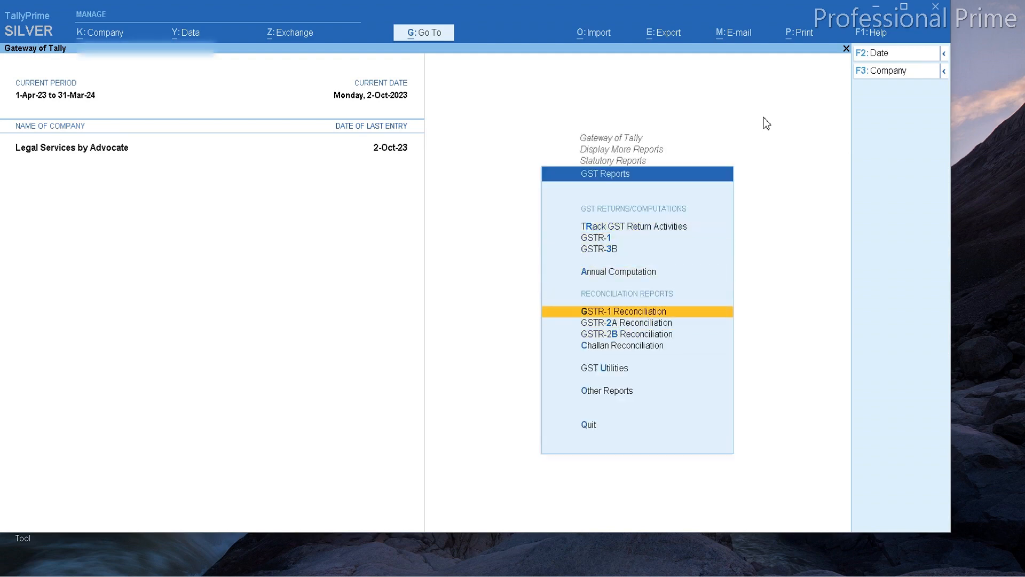
key("Return")
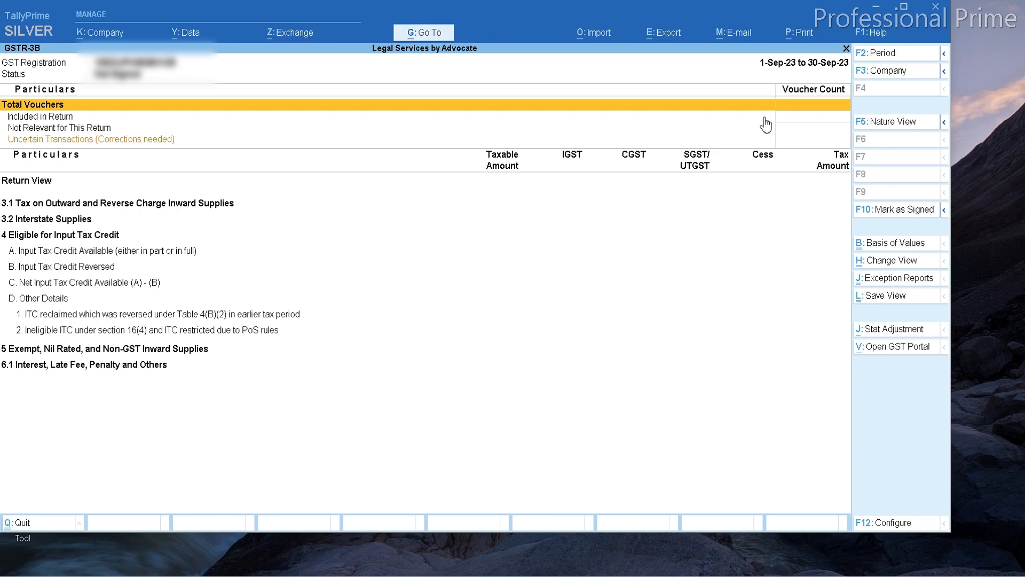
Set the GSTR-3B report period from 1-Oct-23 to 31-Oct-23.
key("alt+F2")
type("1.10")
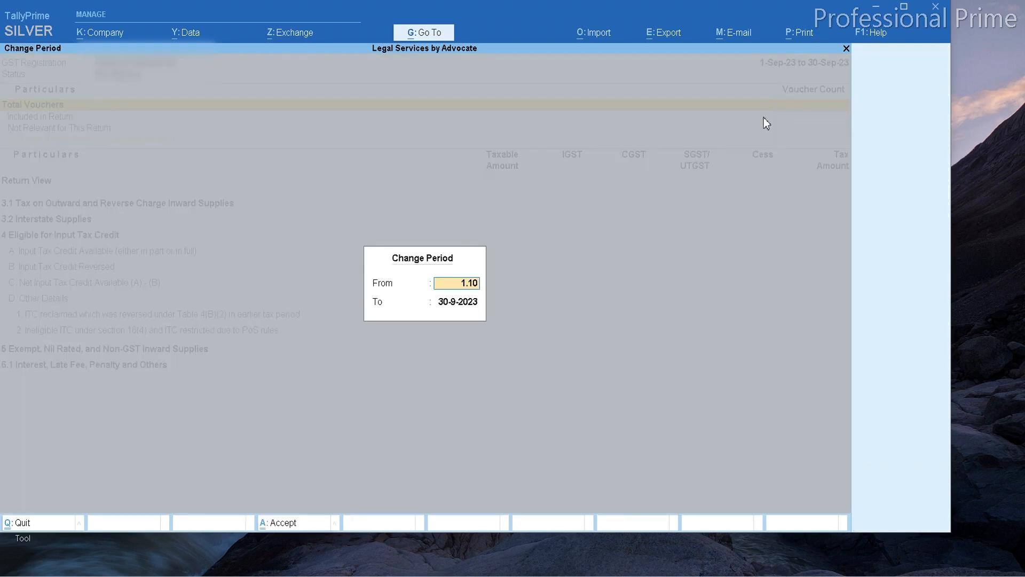
key("Return")
type("31.10")
key("Return")
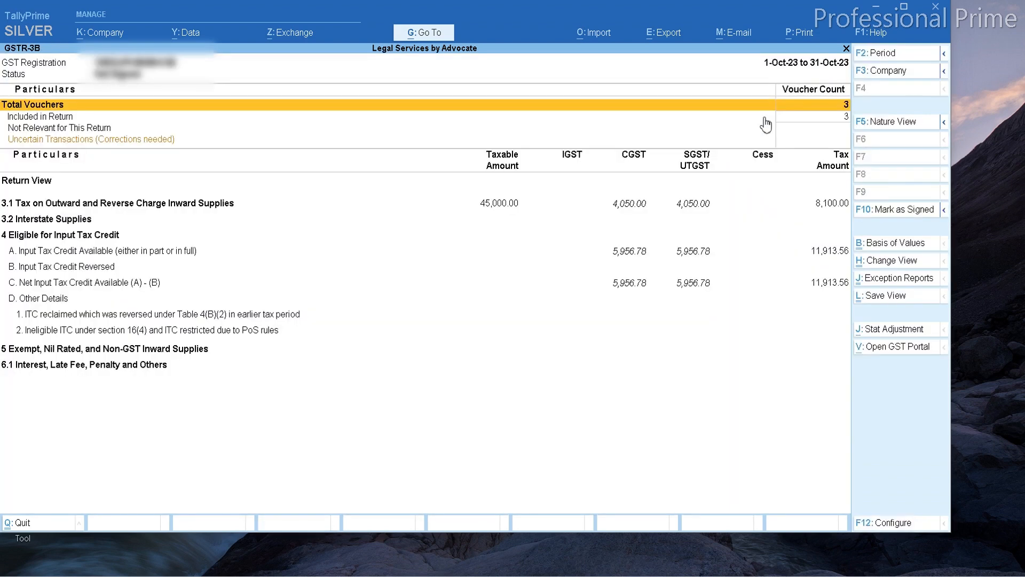
Examine the GSTR-3B tax on reverse charge inward supplies in section 3.1 and the eligible input tax credit in section 4.
key("Down")
key("Down")
key("Down")
key("Down")
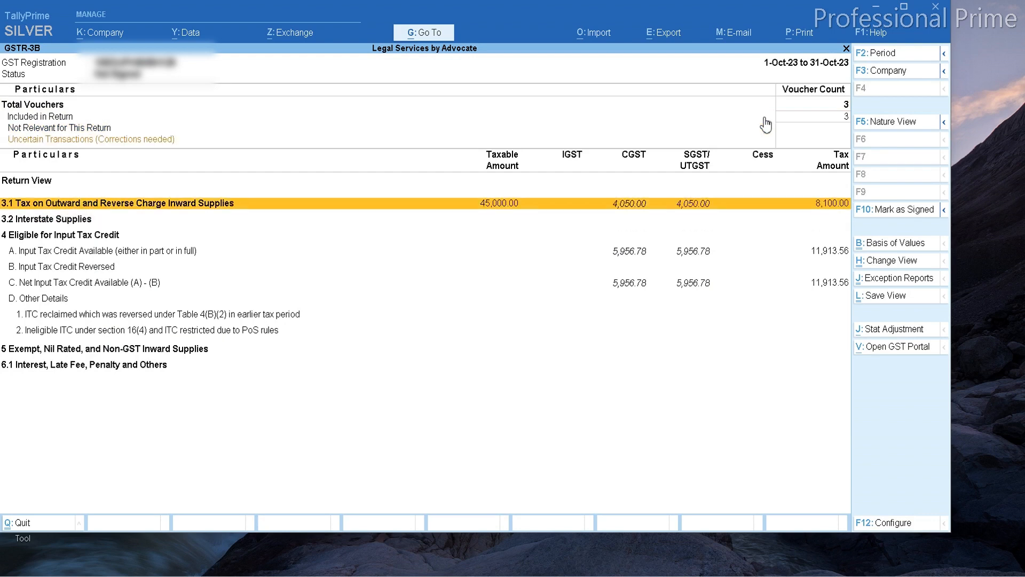
key("Down")
key("Down")
key("Down")
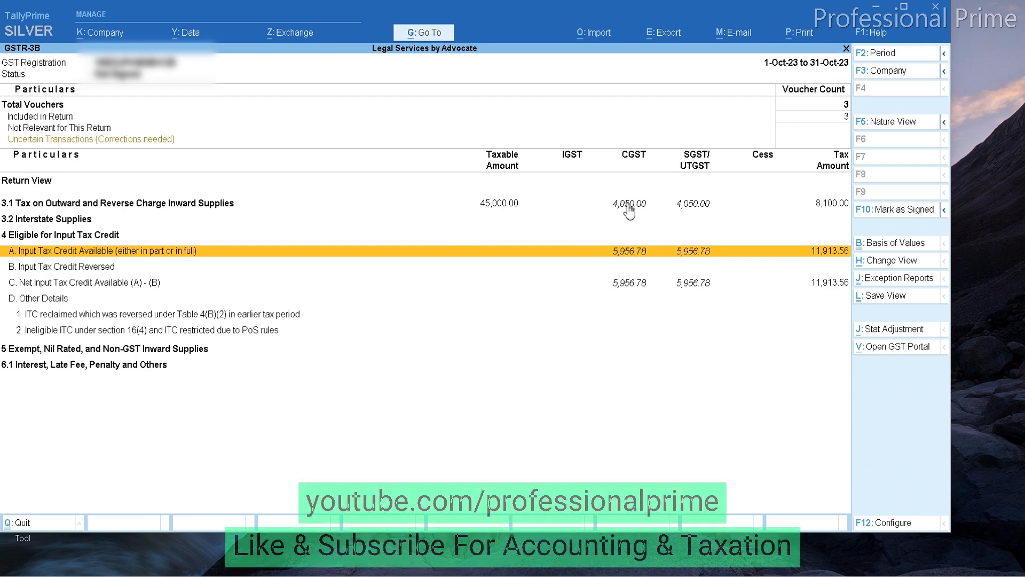
key("Up")
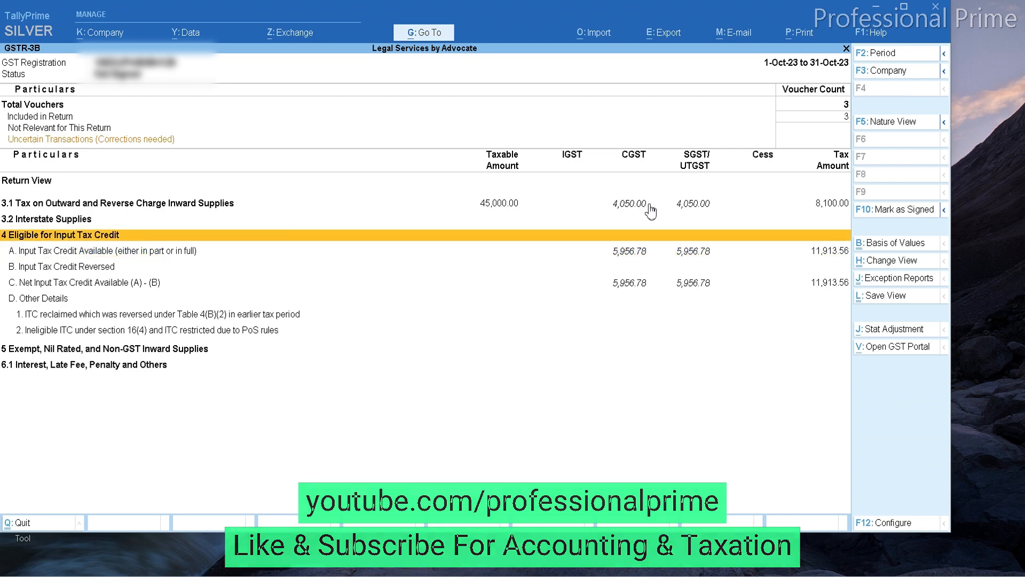
Open the Input Tax Credit Available breakdown and examine the line for inward supplies applicable for reverse charge.
key("Down")
key("Return")
key("Down")
key("Down")
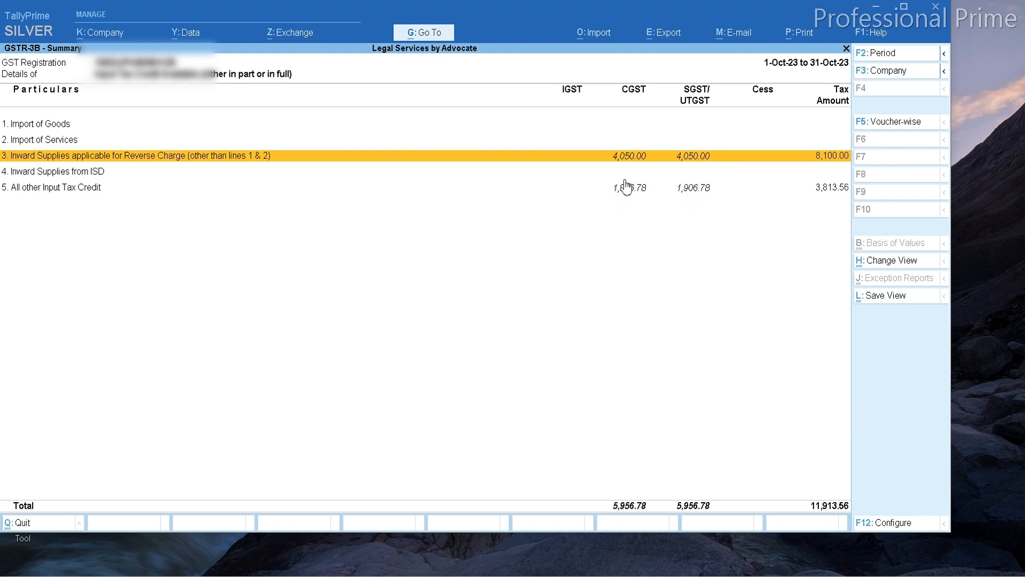
Open the reverse charge line's voucher list, then switch to the Excel Legal sheet and enter the labels REG in K6 and URD in K7.
left_click(681, 158)
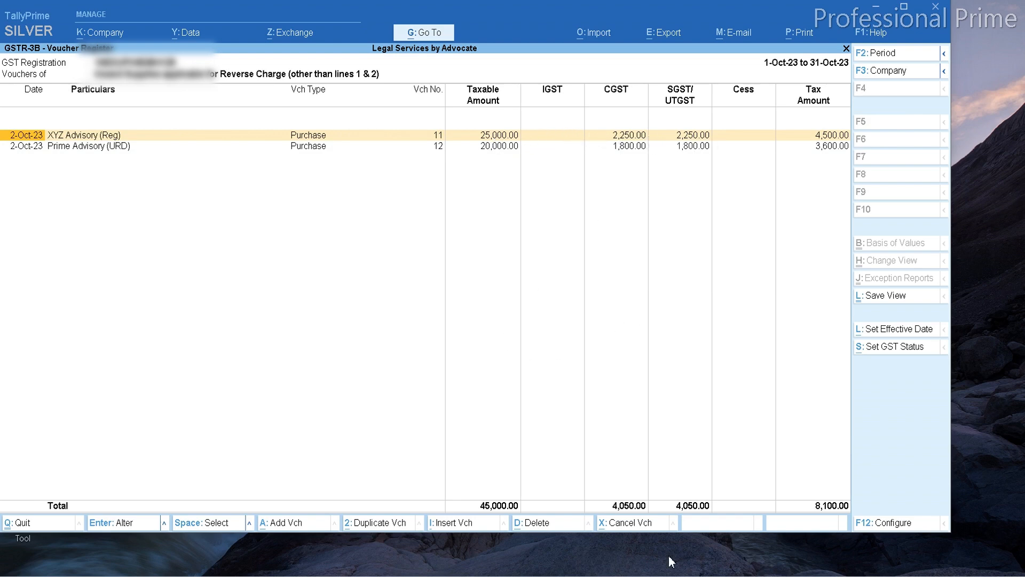
key("alt+Tab")
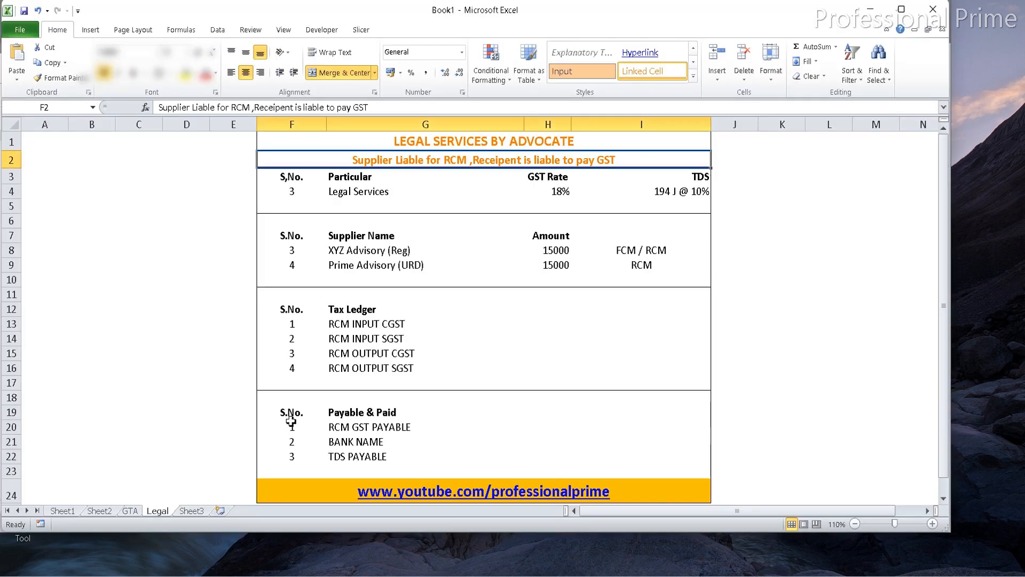
left_click(801, 229)
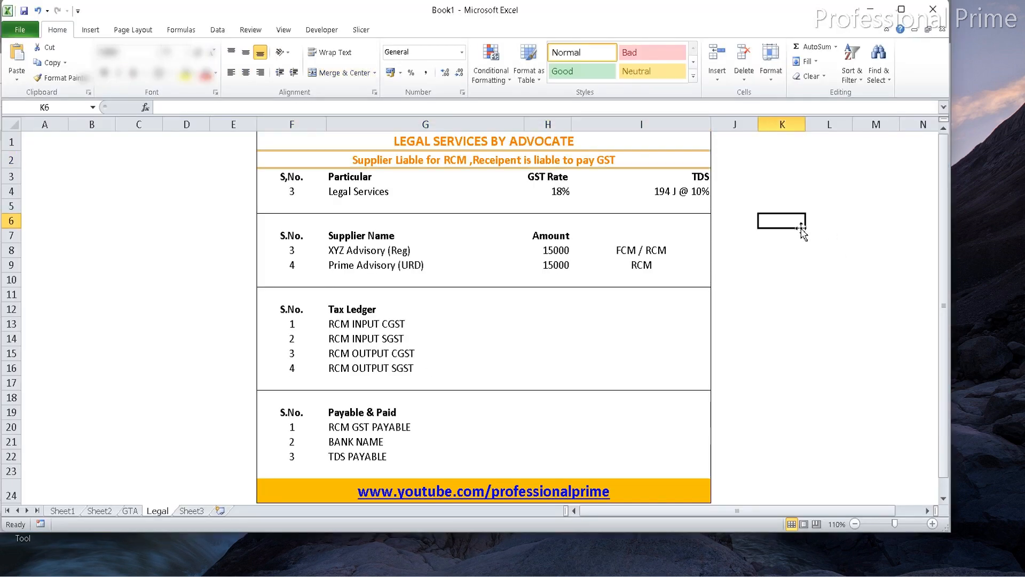
type("REG")
key("Tab")
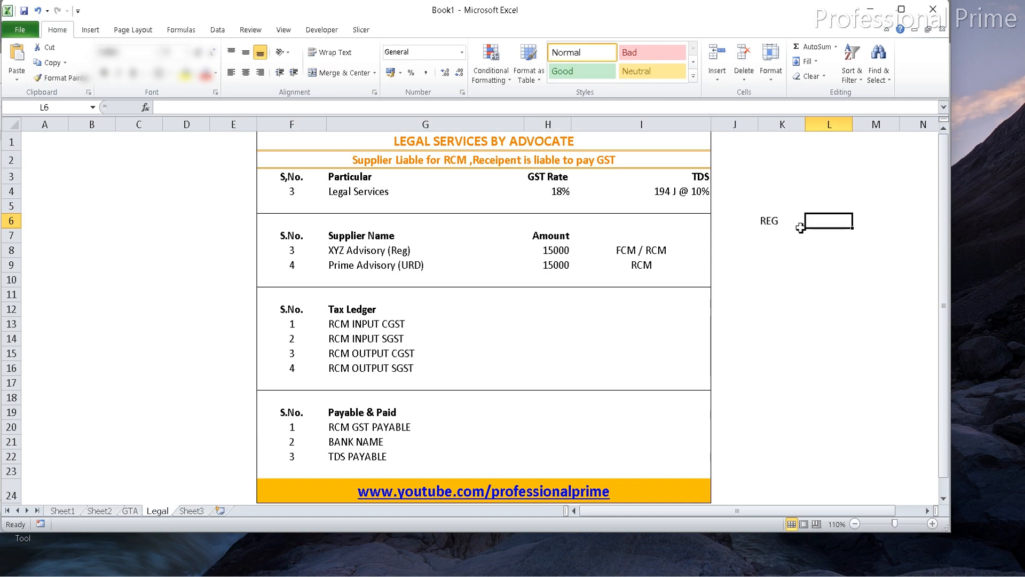
key("Return")
type("URD")
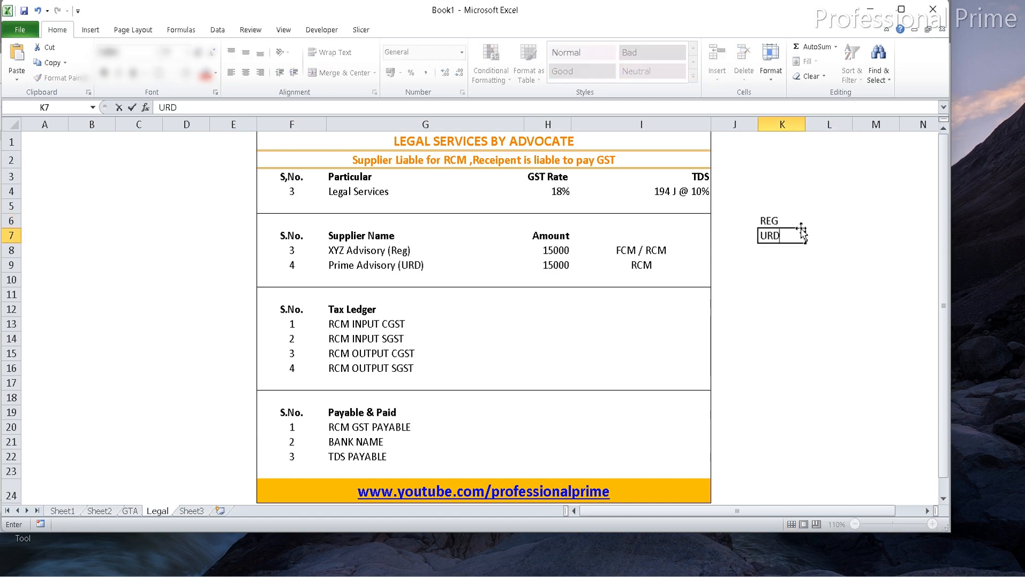
key("Tab")
Copy the taxable amounts from the TallyPrime voucher list into Excel: 25000 for REG in L6 and 20000 for URD in L7.
key("alt+Tab")
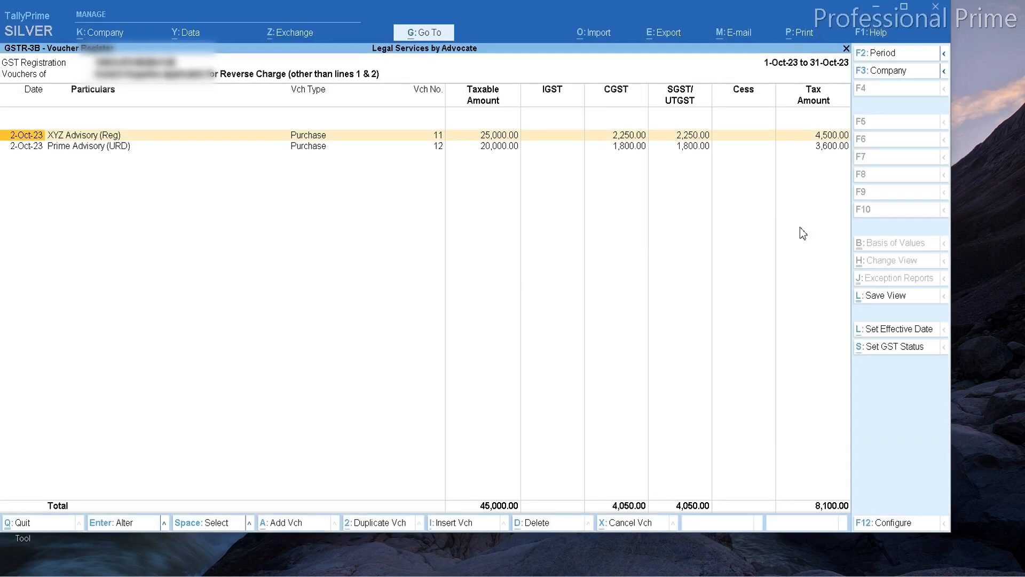
key("alt+Tab")
key("Up")
type("25000")
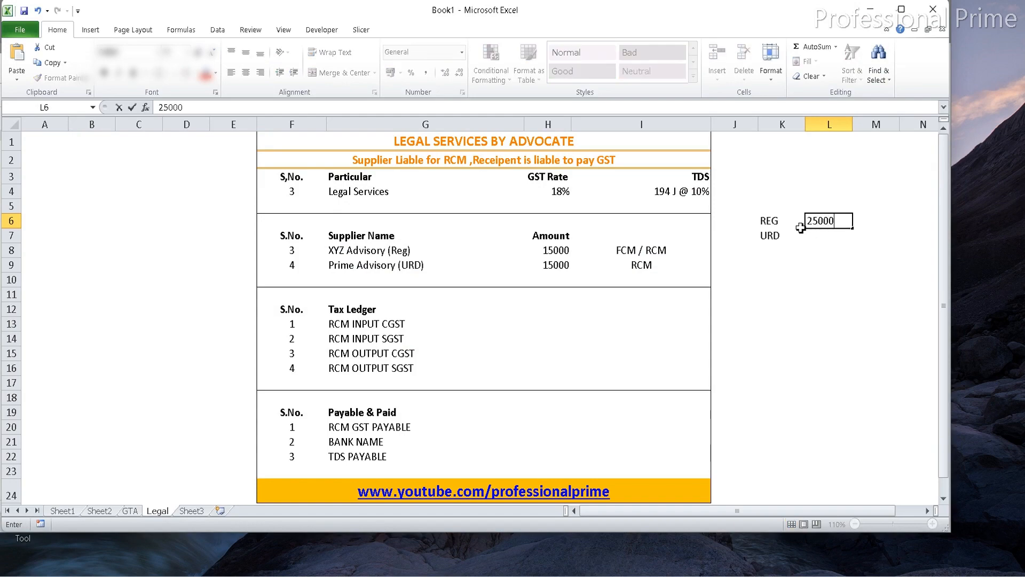
key("Return")
key("alt+Tab")
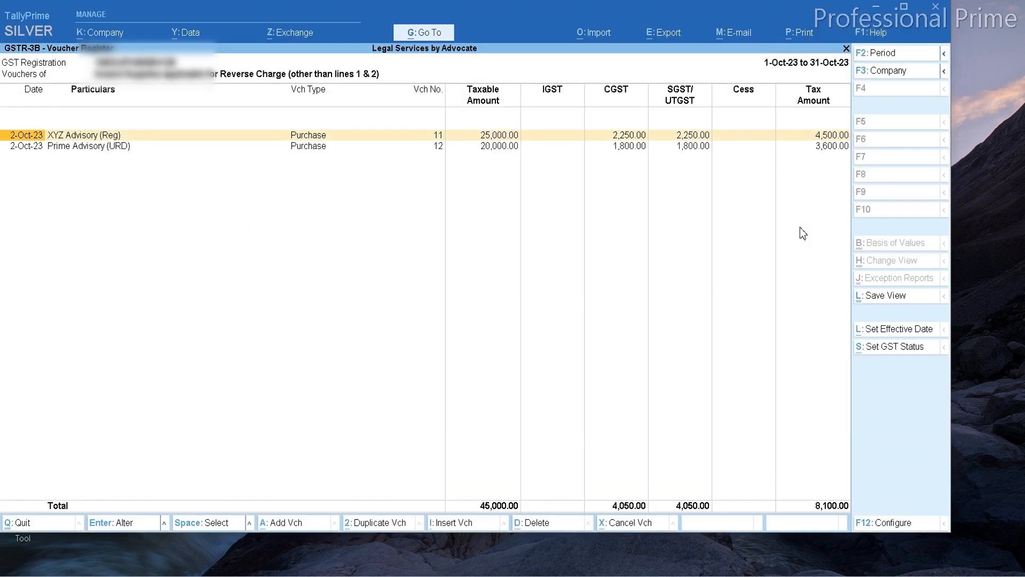
key("alt+Tab")
type("20000")
key("Return")
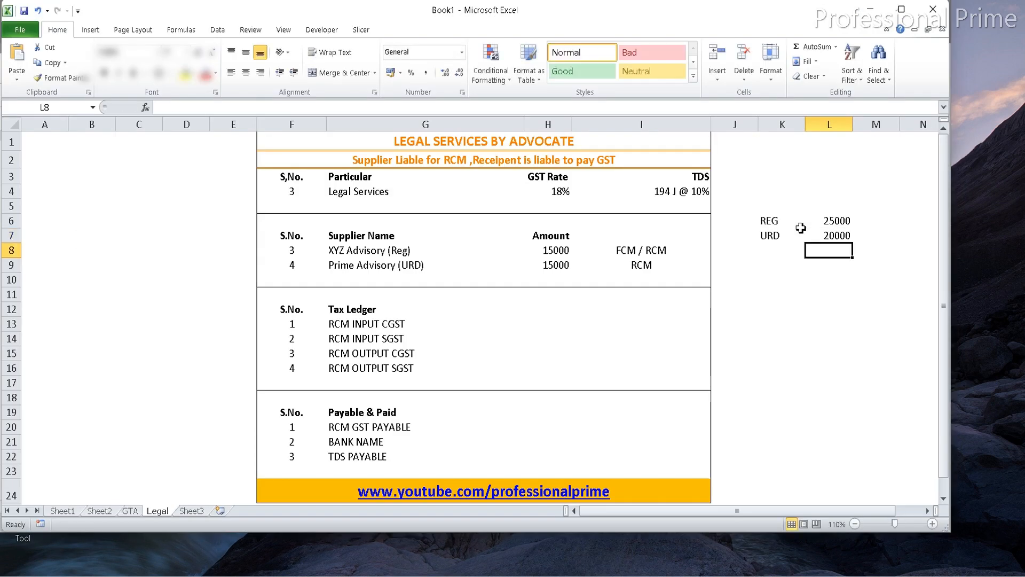
Copy the tax amounts from the TallyPrime voucher list into Excel: 4500 for REG in M6 and 3600 for URD in M7.
key("Up")
key("Up")
key("Right")
key("alt+Tab")
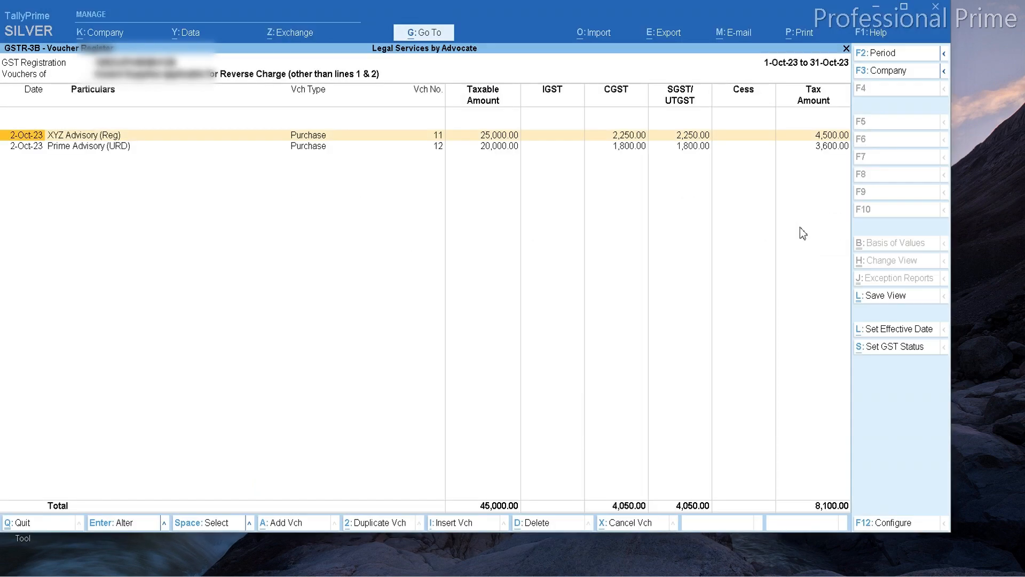
key("alt+Tab")
type("4500")
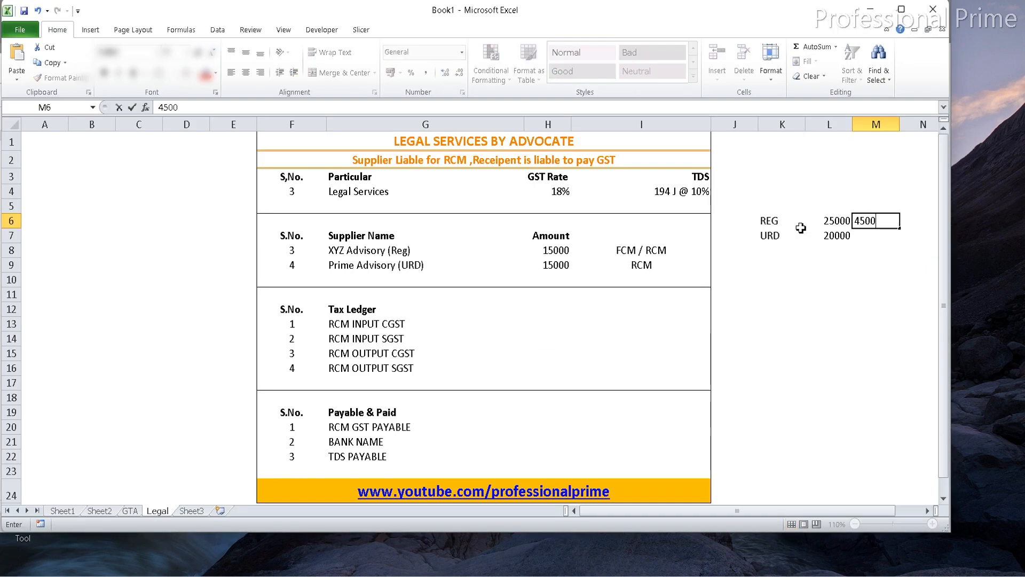
key("Return")
key("alt+Tab")
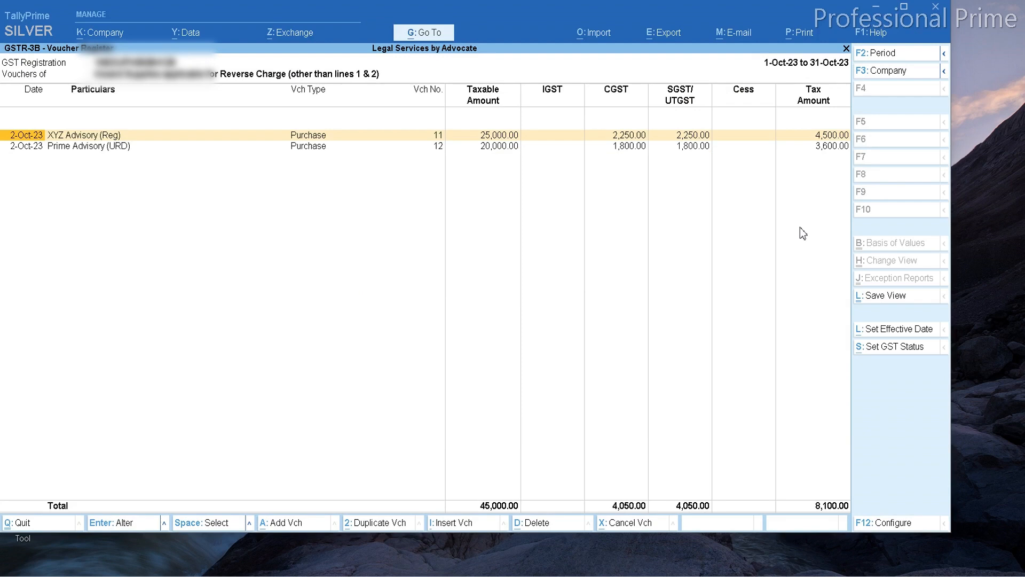
key("alt+Tab")
type("3600")
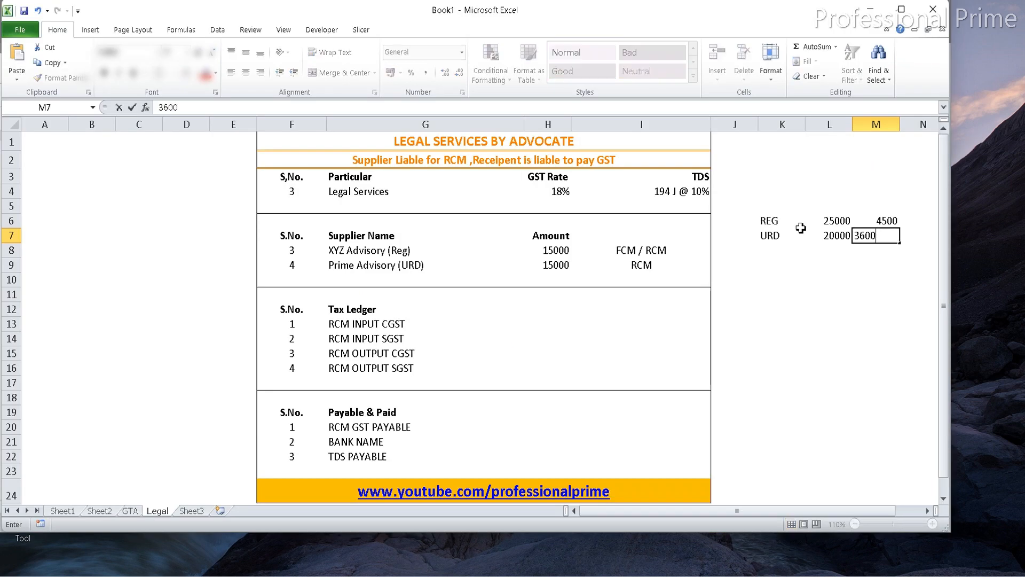
key("Return")
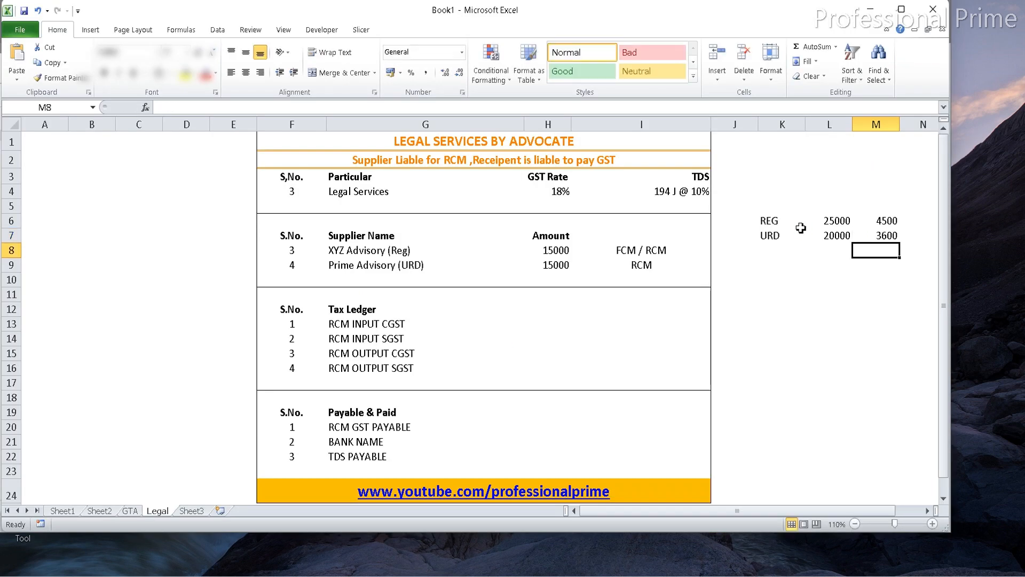
key("Up")
key("Up")
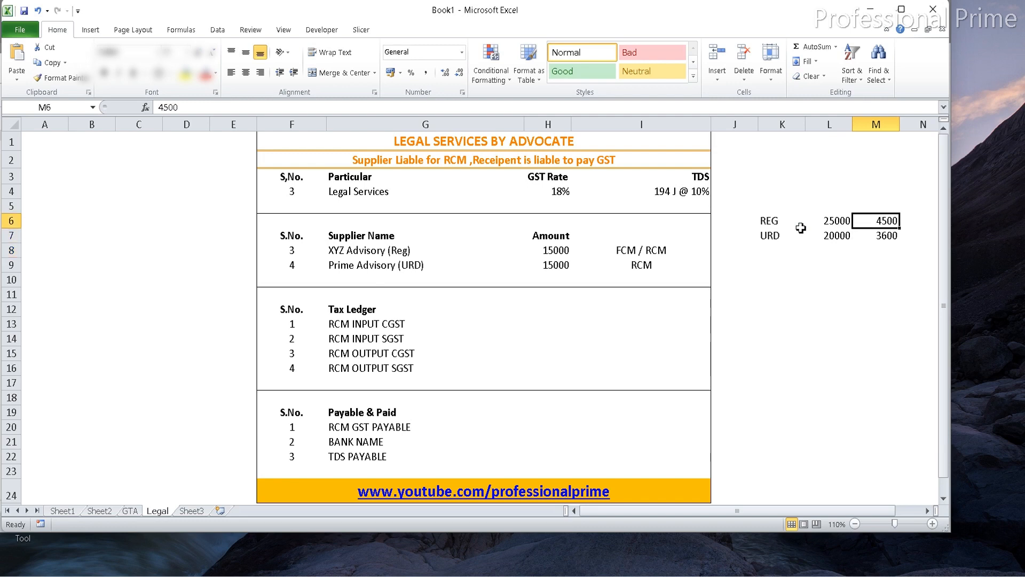
key("Left")
key("Left")
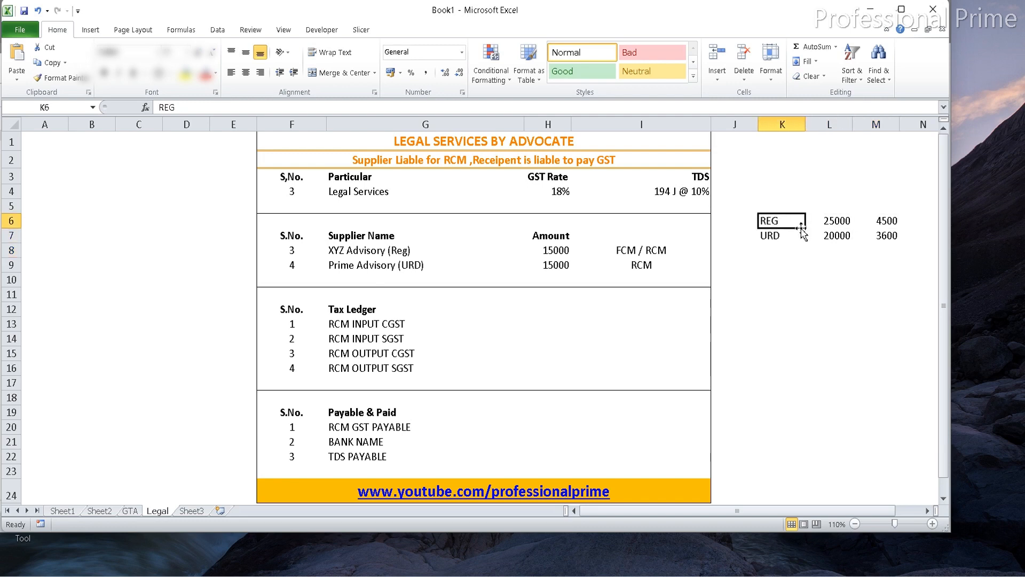
key("Right")
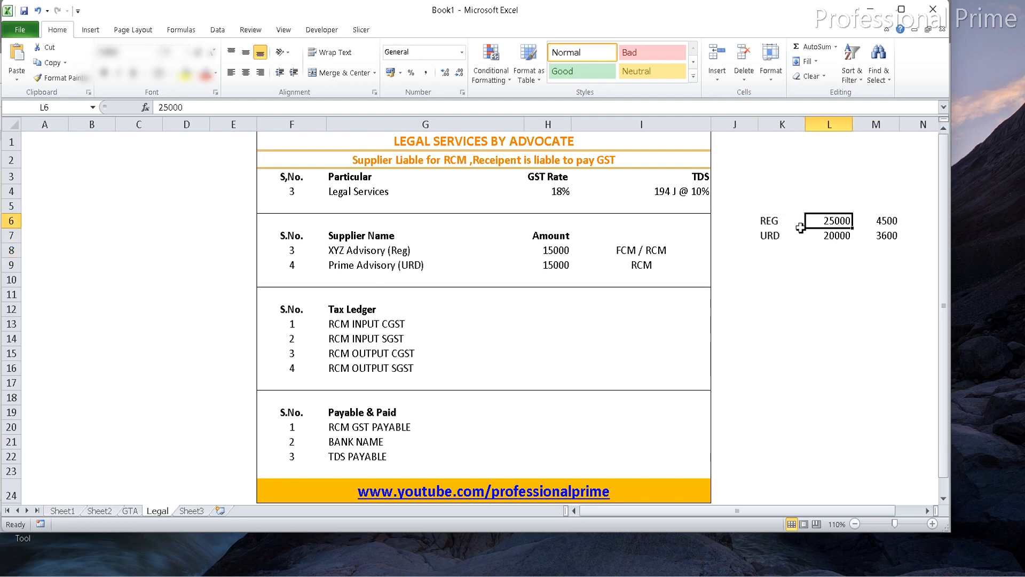
Return to TallyPrime, leave the GSTR-3B report and start a new Journal voucher.
key("alt+Tab")
key("Escape")
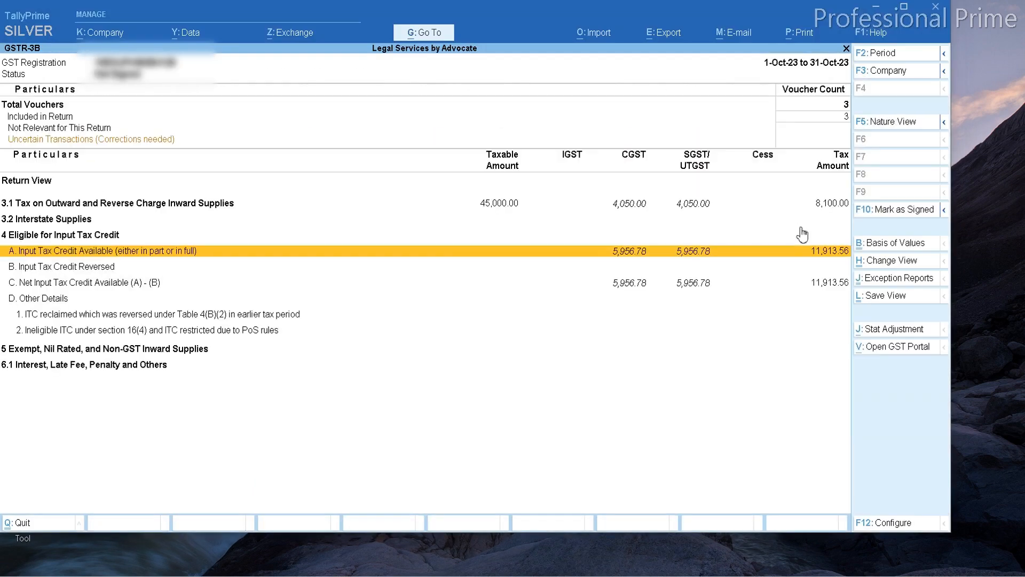
key("Escape")
key("Escape")
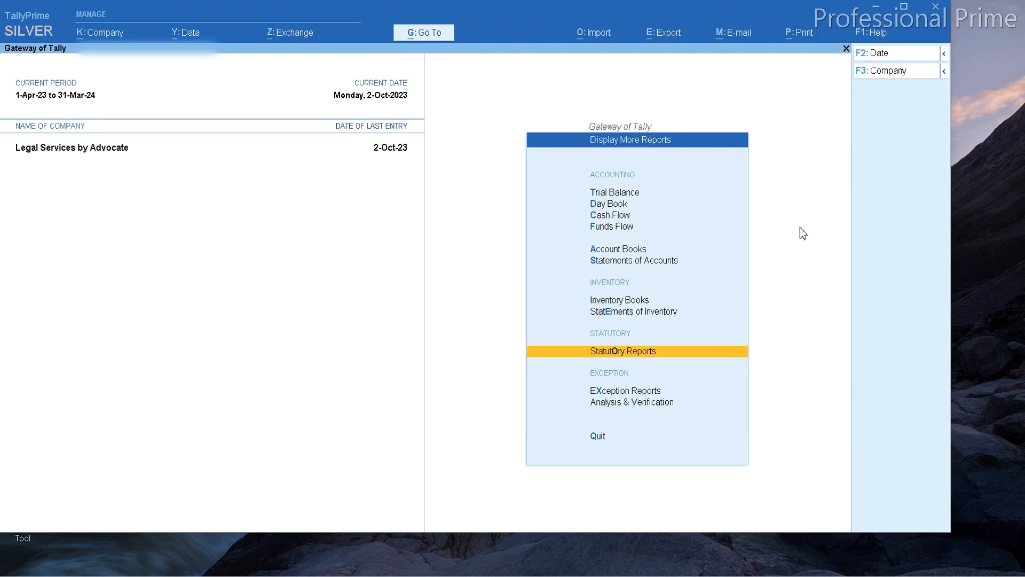
key("v")
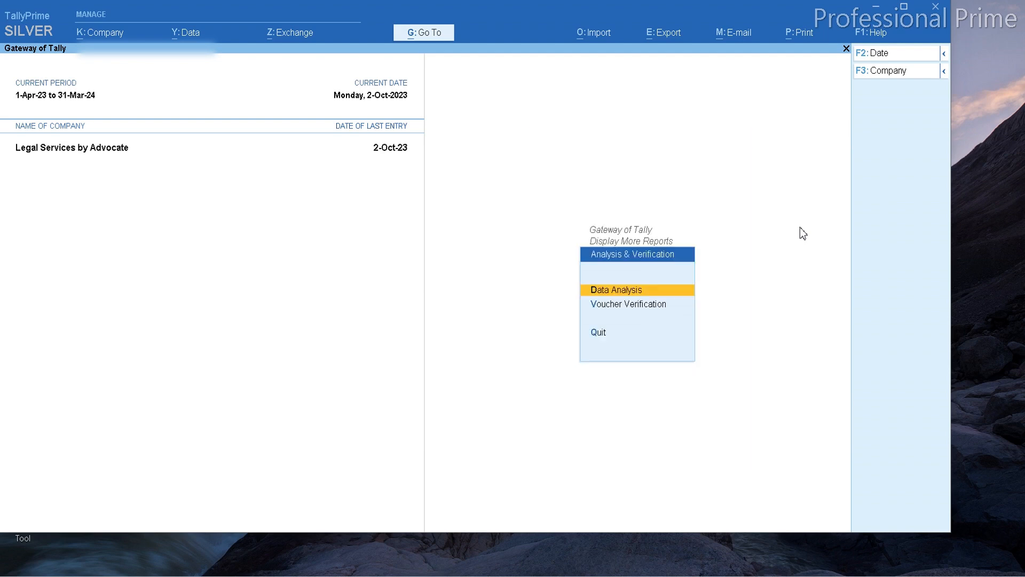
key("Escape")
key("Escape")
key("F9")
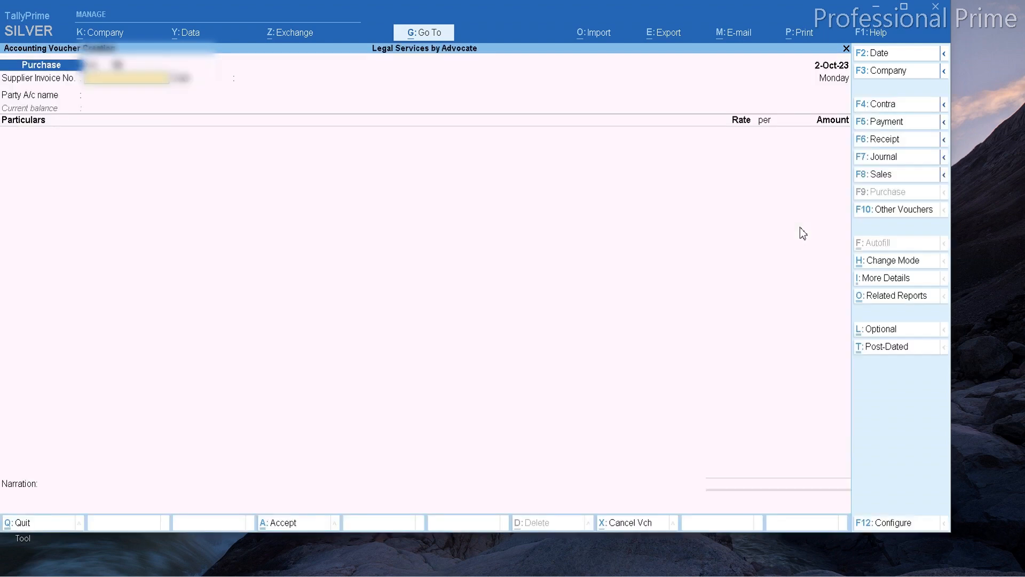
left_click(888, 156)
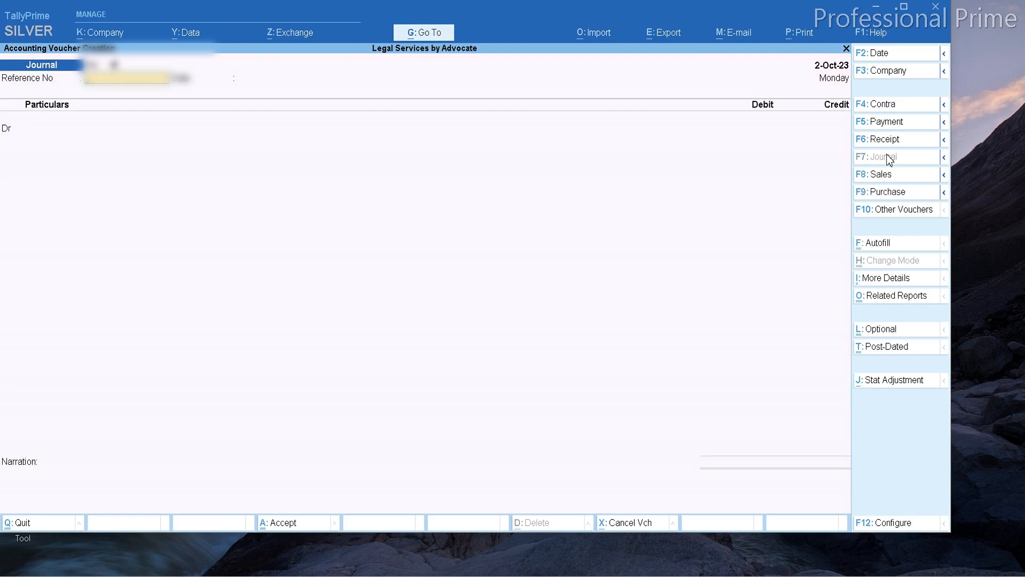
Set the journal's stat adjustment to GST, Increase in Tax Liability & Input Tax Credit, with Purchase Under Reverse Charge from Registered Dealer.
left_click(888, 380)
key("Return")
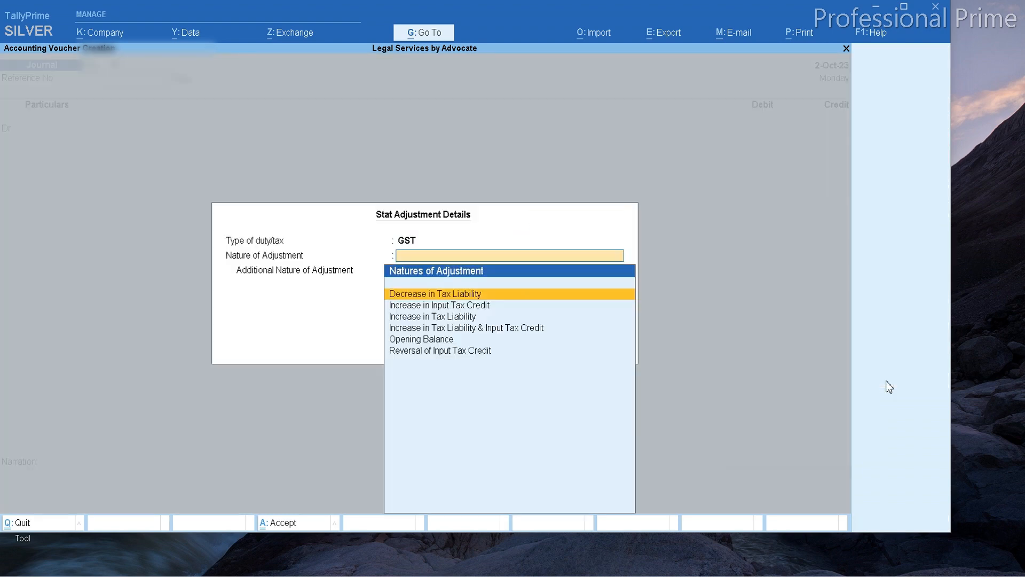
key("Down")
key("Down")
key("Down")
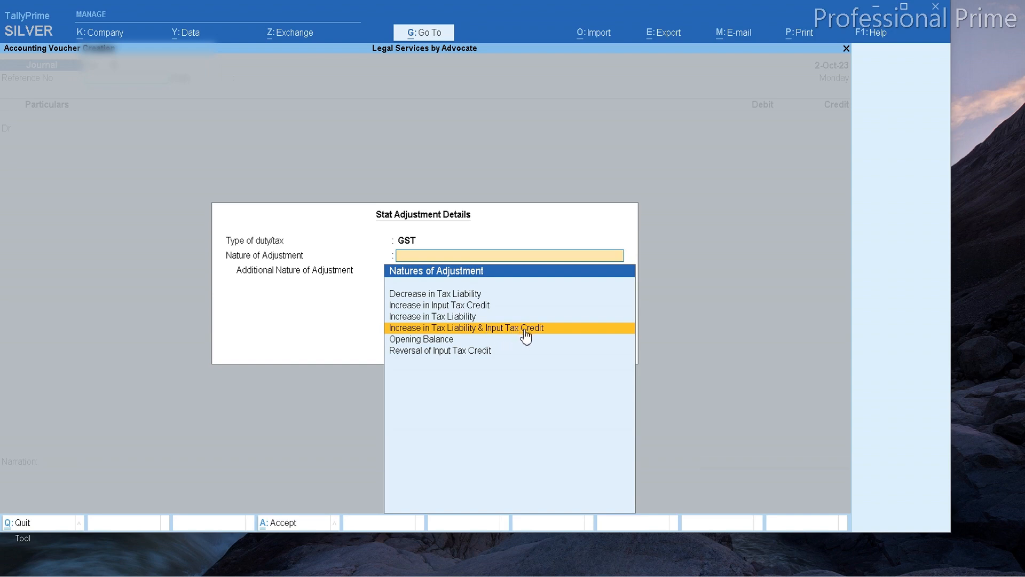
left_click(496, 329)
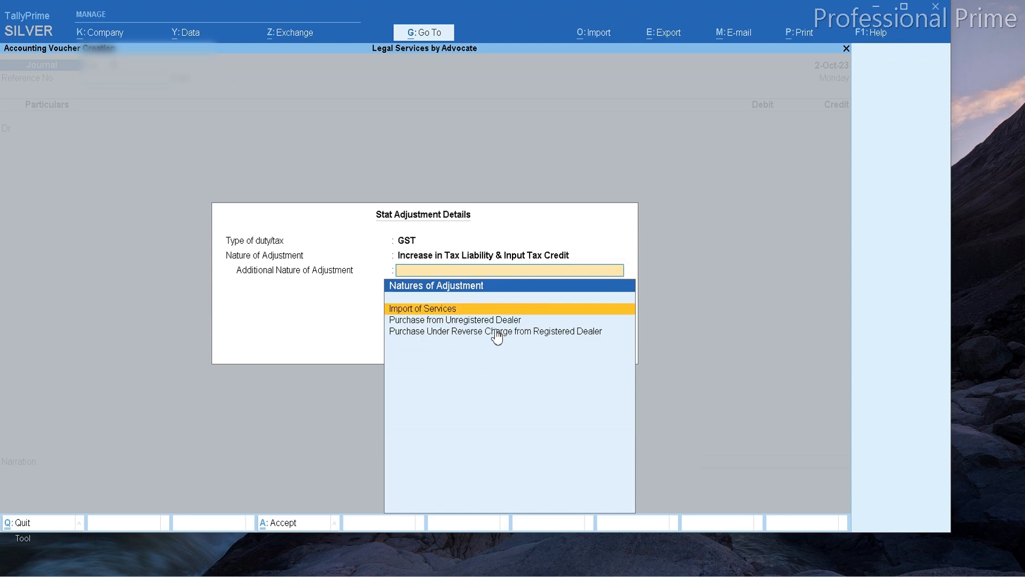
key("Down")
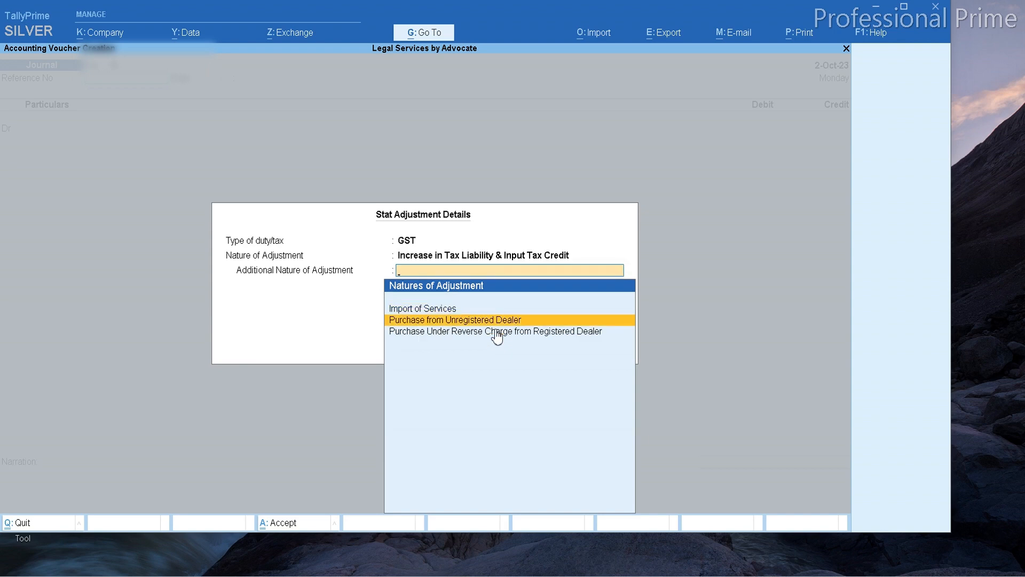
key("Down")
key("Return")
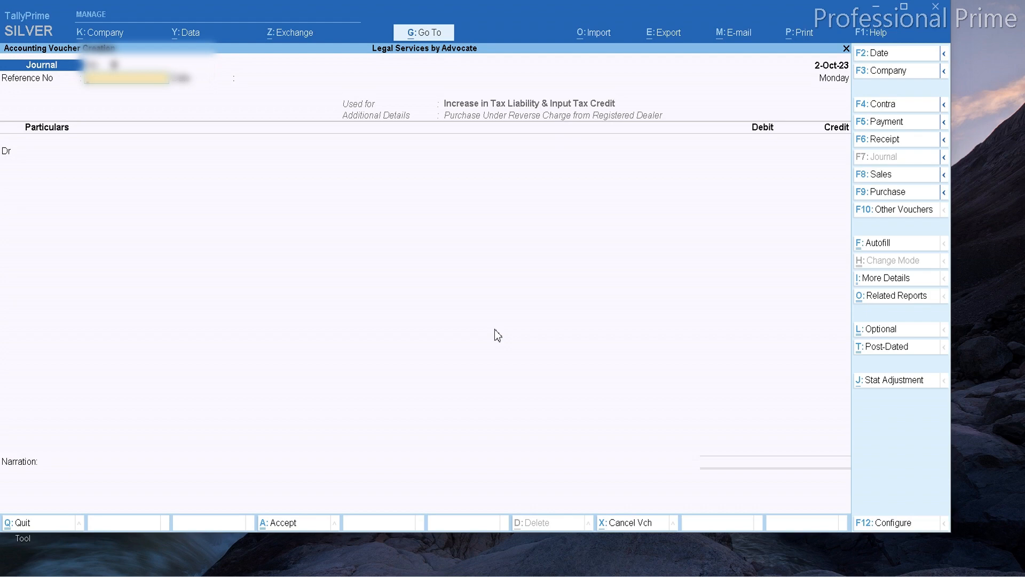
Enter the journal's reference number and accept 2-Oct-23 as the reference date.
type("123")
key("BackSpace")
key("BackSpace")
key("BackSpace")
type("12")
key("Return")
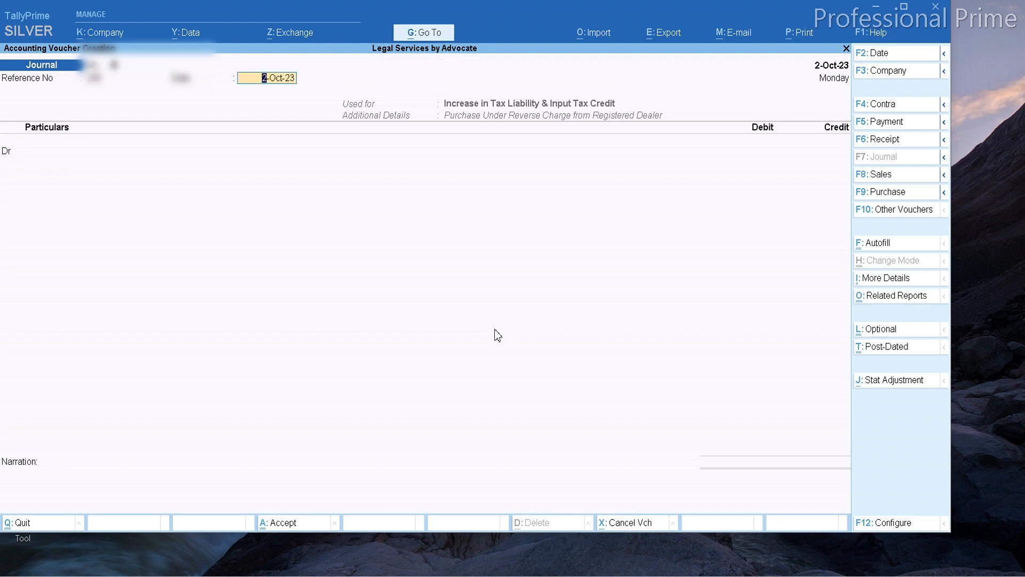
key("Return")
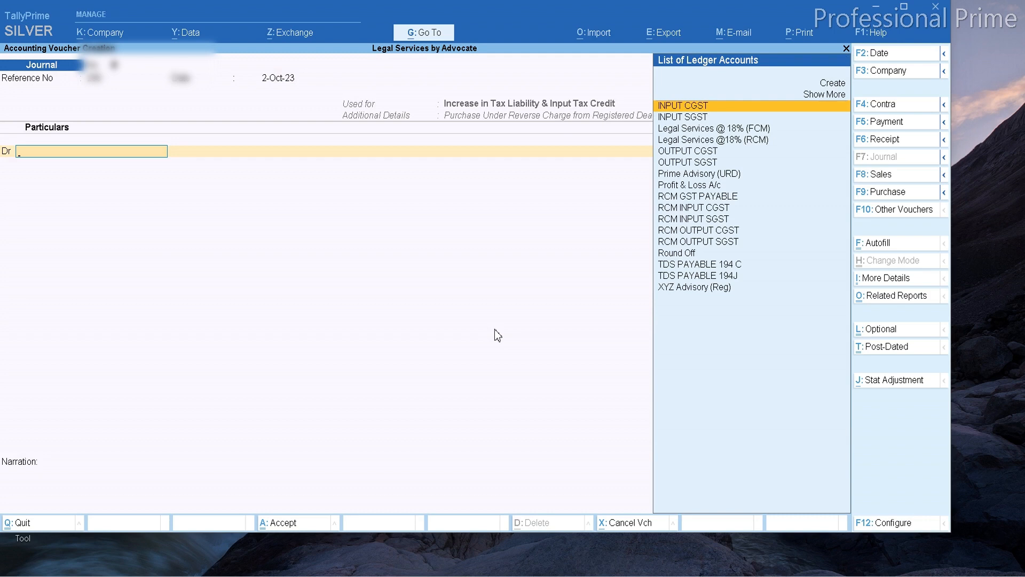
Choose RCM INPUT CGST as the journal's first debit ledger.
key("Down")
key("Down")
key("Down")
key("Down")
key("Down")
key("Down")
key("Down")
key("Down")
key("Down")
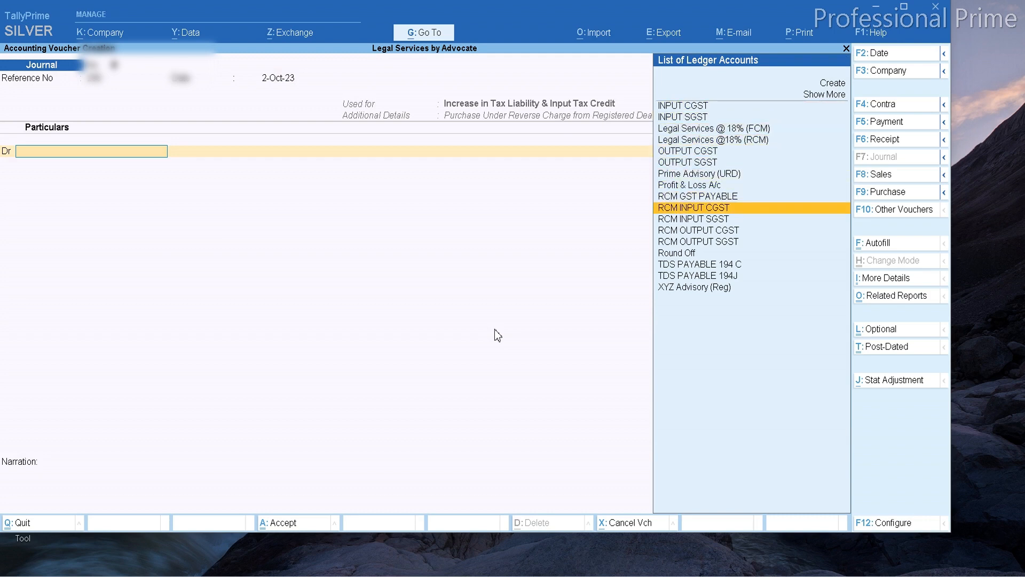
key("Down")
key("Up")
key("Return")
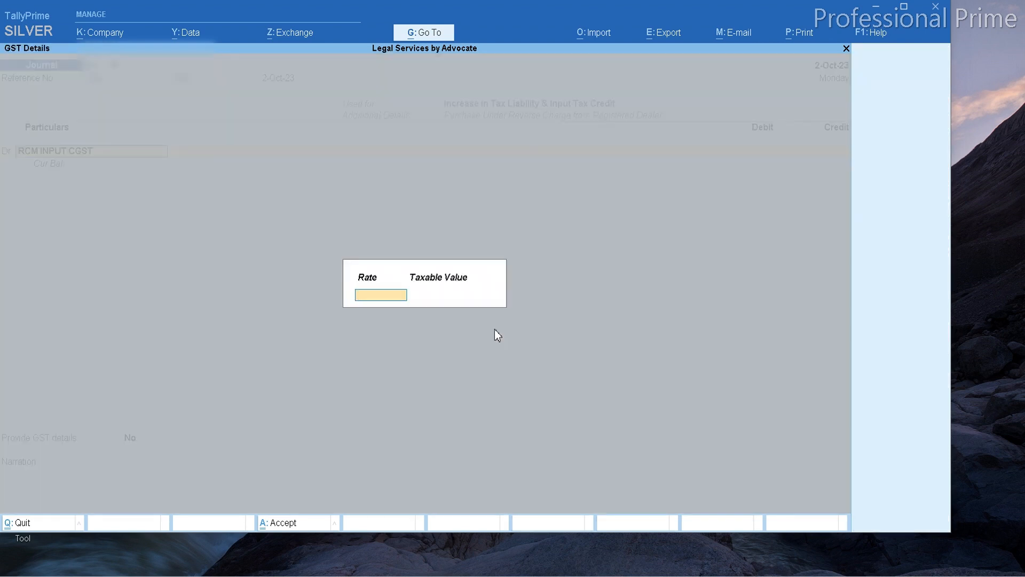
Set the GST details of the RCM INPUT CGST entry to a 9 % rate and a taxable value of 25000.
key("alt+Tab")
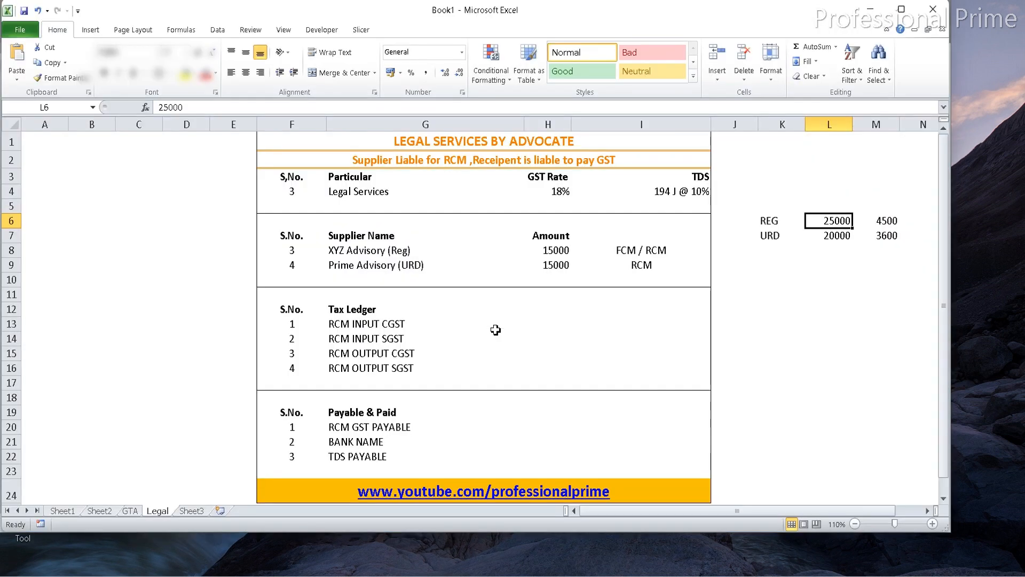
key("alt+Tab")
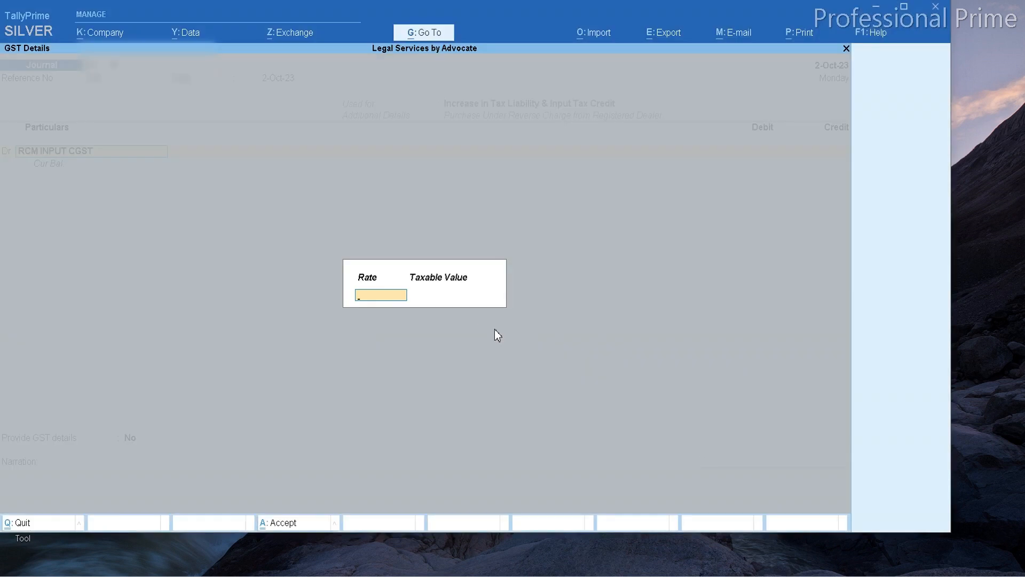
type("9")
key("Return")
type("25000")
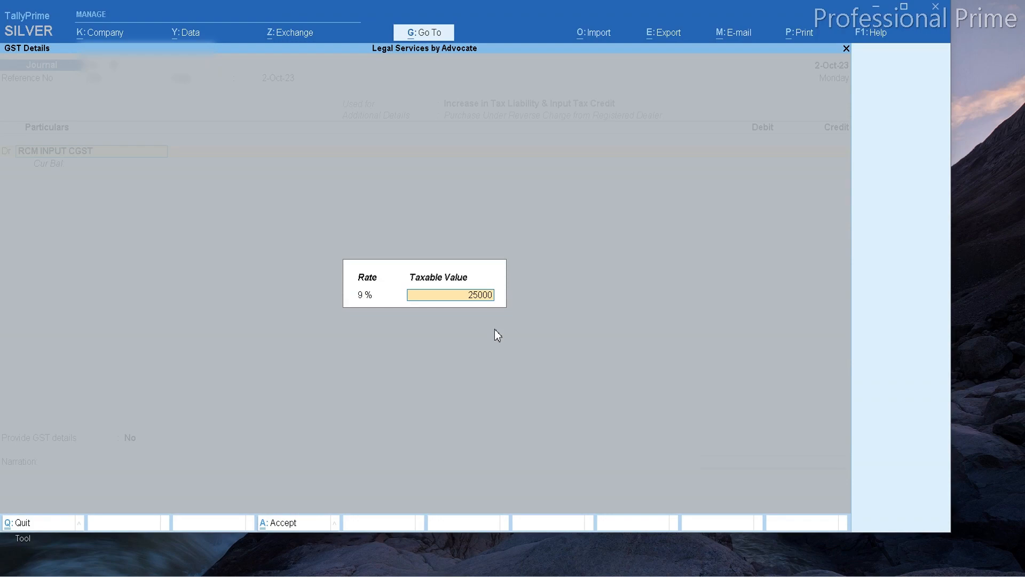
key("Return")
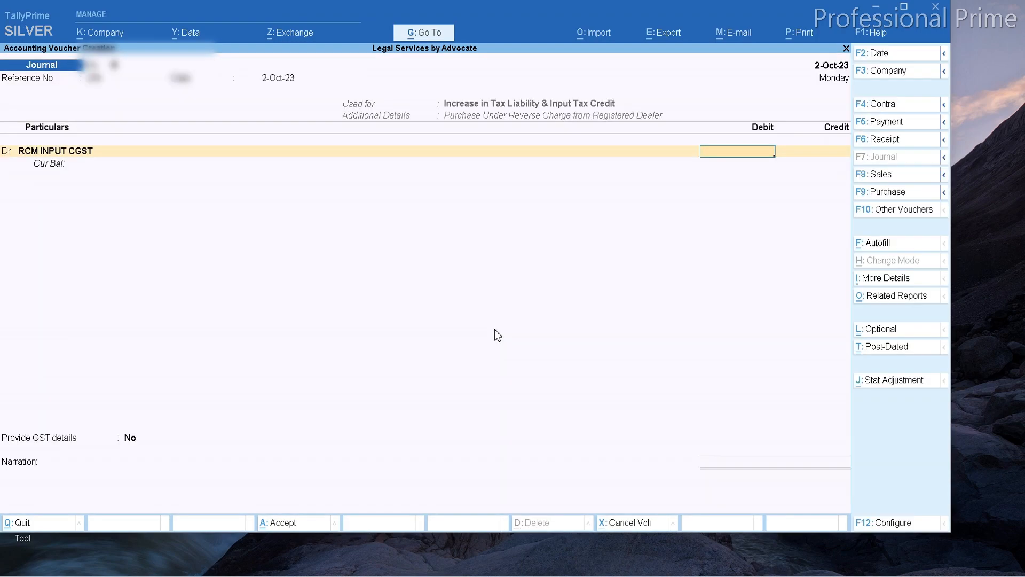
Enter 2250 as the debit amount for the RCM INPUT CGST ledger.
key("alt+Tab")
key("alt+Tab")
type("2250")
key("Return")
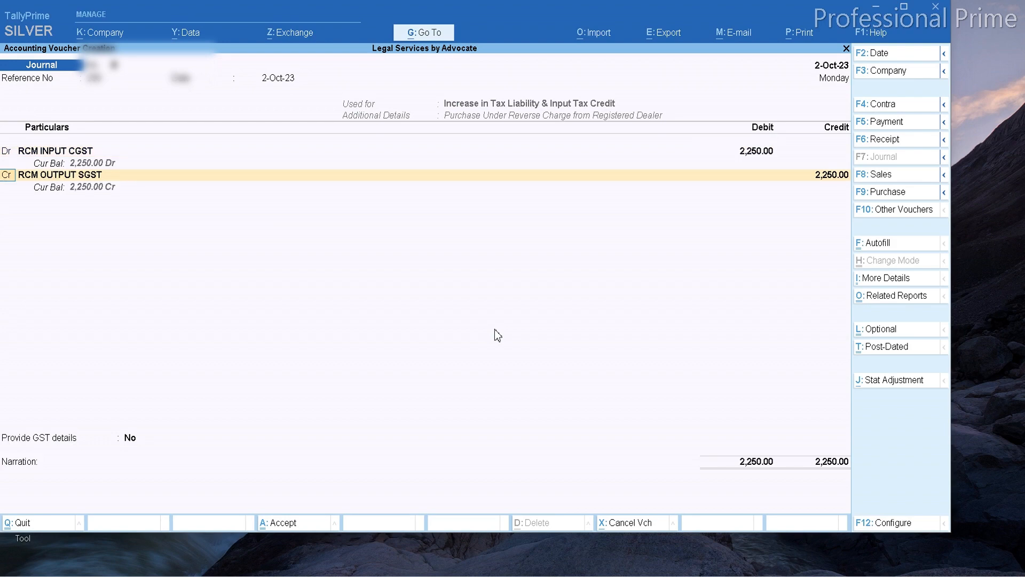
Add a second debit entry for RCM INPUT SGST with an amount of 2250.
key("d")
key("Return")
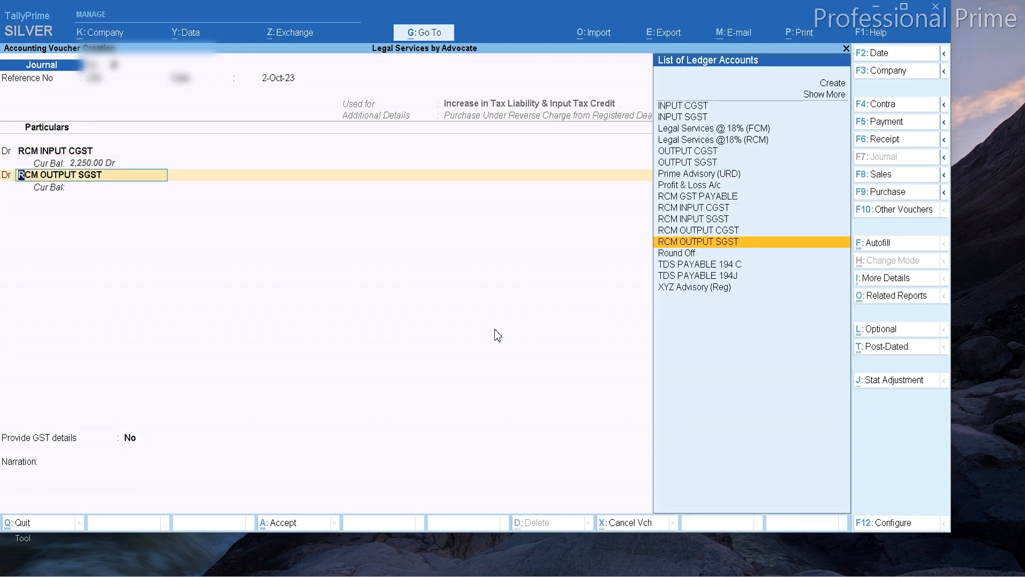
key("Up")
key("Up")
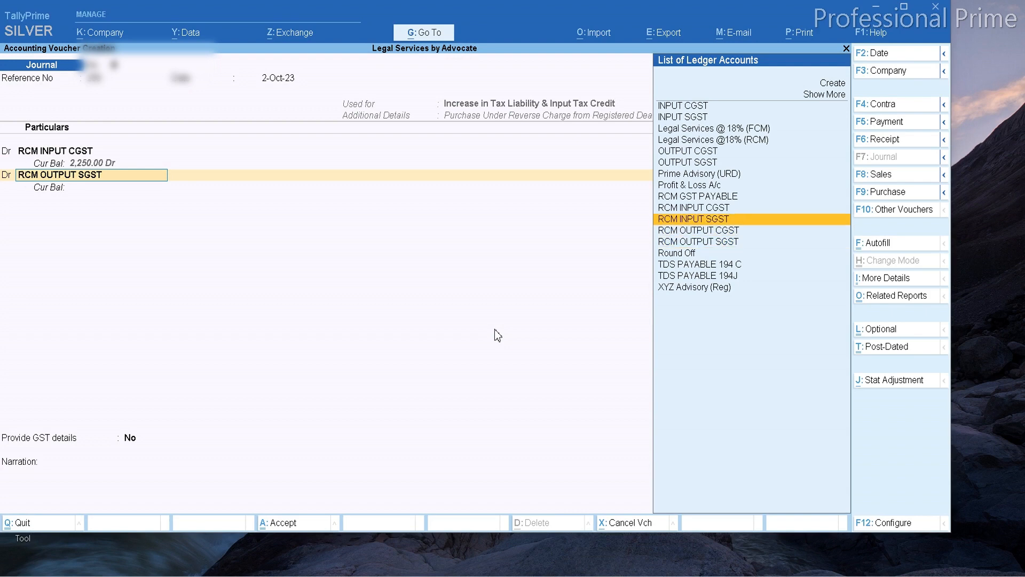
key("Return")
key("Return")
key("Return")
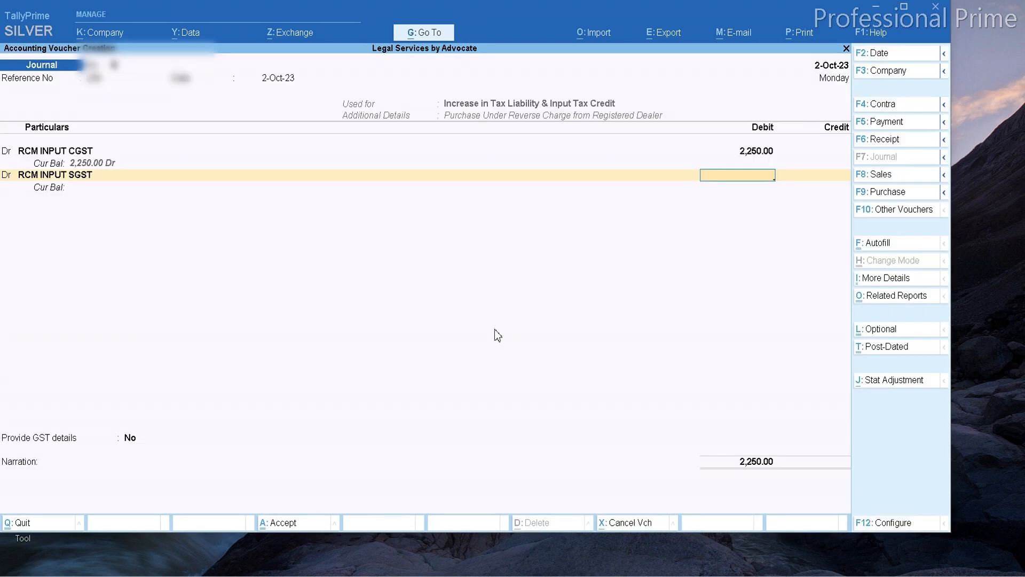
type("2250")
key("Return")
Add a credit entry for RCM OUTPUT CGST with an amount of 2250.
key("Return")
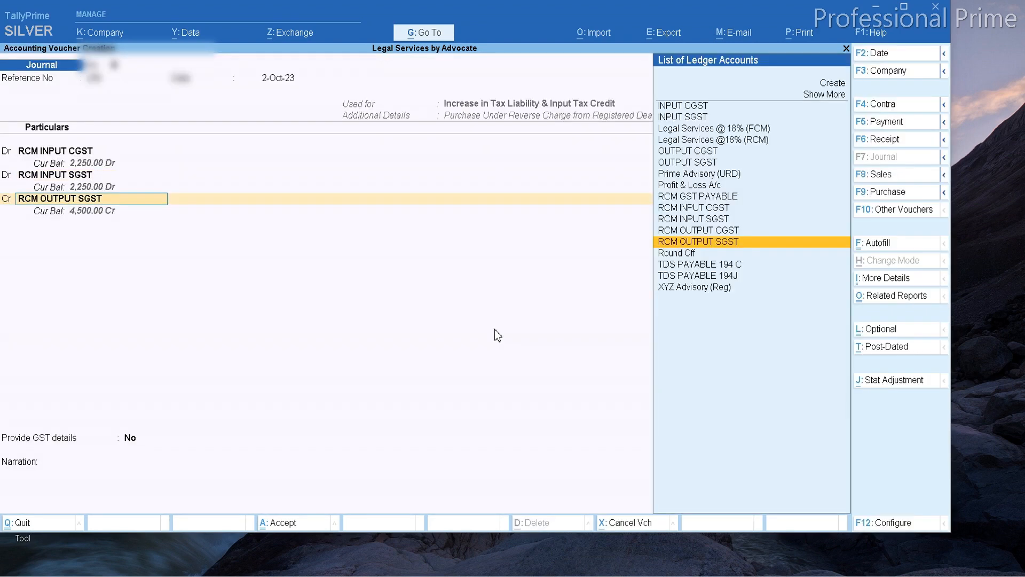
key("Up")
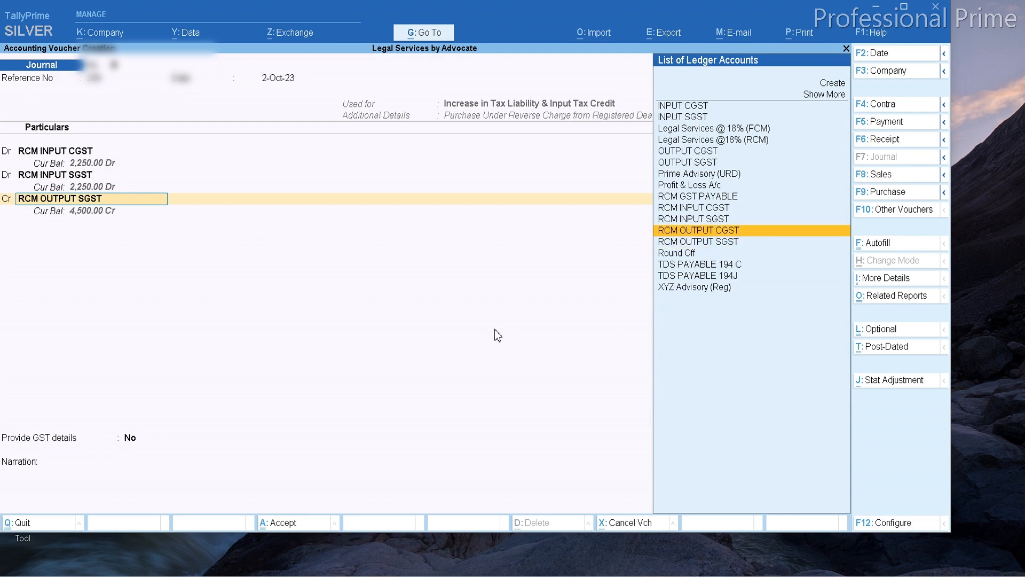
key("Return")
key("Return")
key("Return")
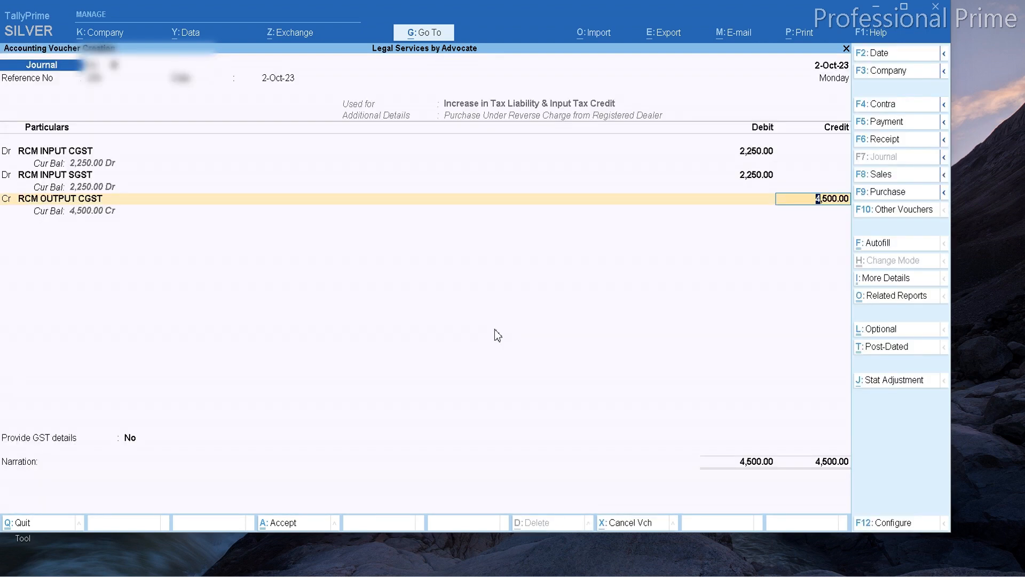
type("25")
type("50")
key("Return")
Credit 2250 to RCM OUTPUT SGST, accepting a 9 % rate and a taxable value of 25,000 as its GST details.
key("Return")
key("Return")
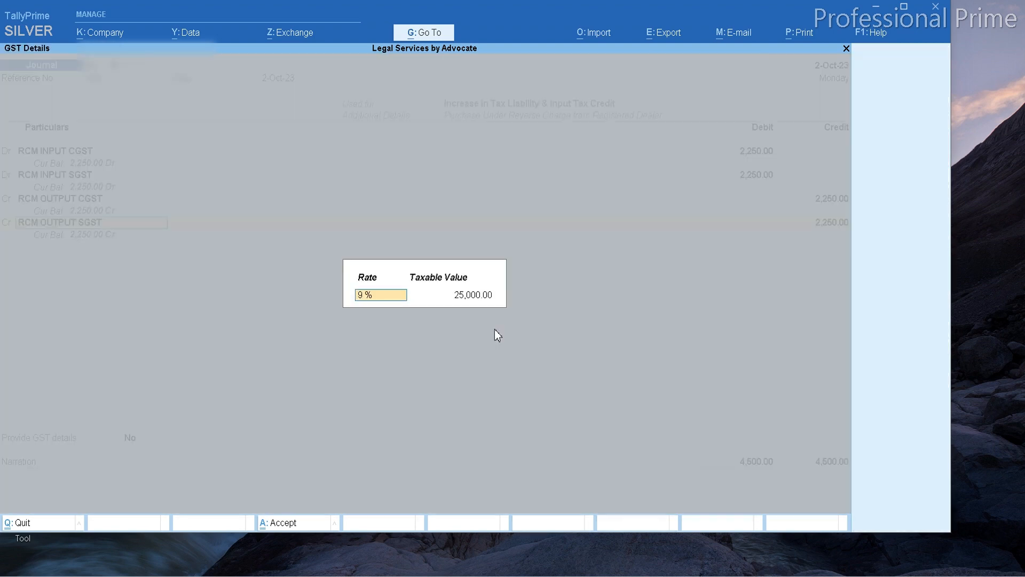
key("Return")
key("Return")
key("Return")
Provide GST details for the journal with XYZ Advisory (Reg) as the party, and save the voucher.
key("Down")
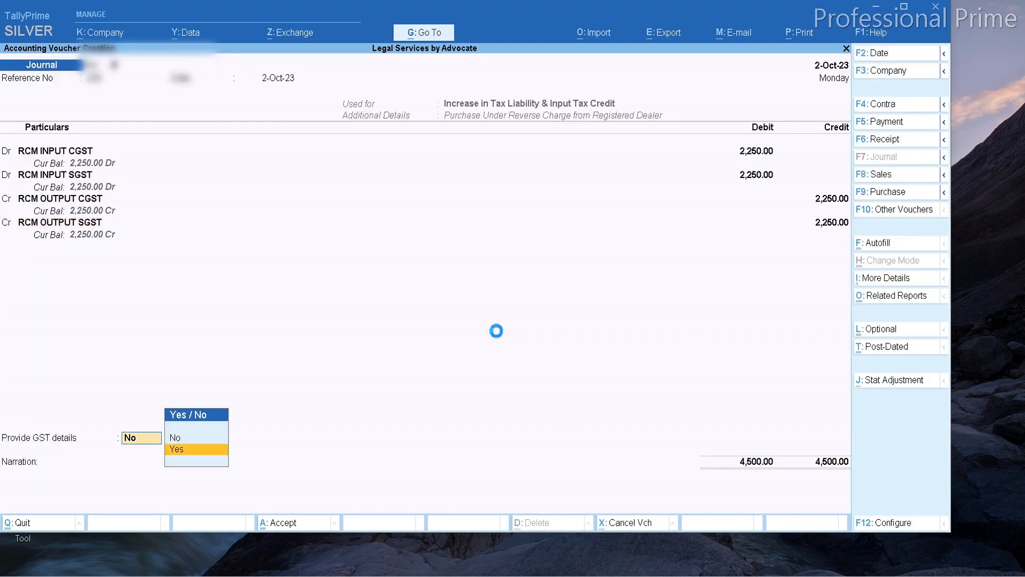
key("Return")
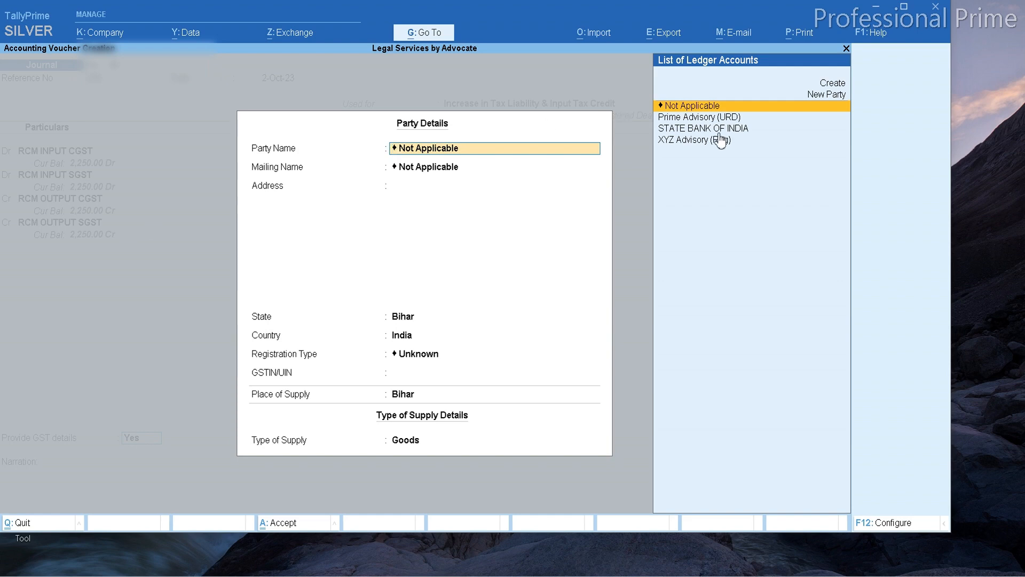
key("Down")
key("Down")
key("Down")
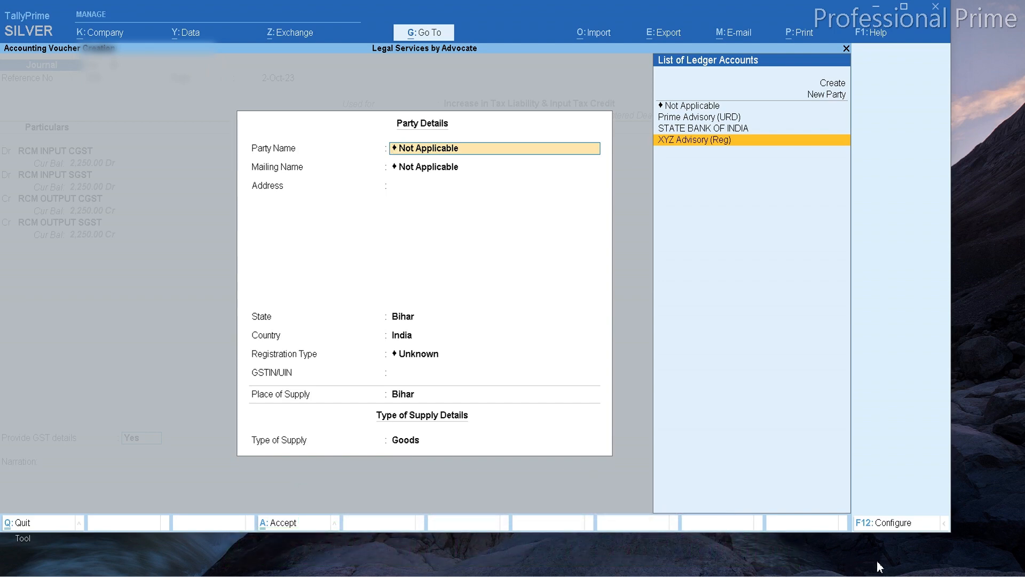
key("ctrl+a")
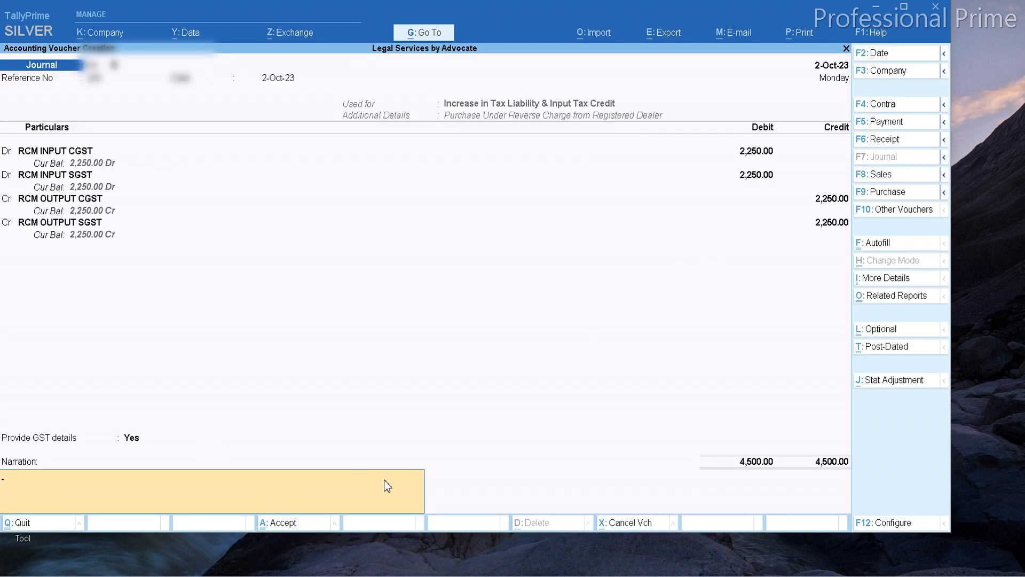
key("Return")
key("Return")
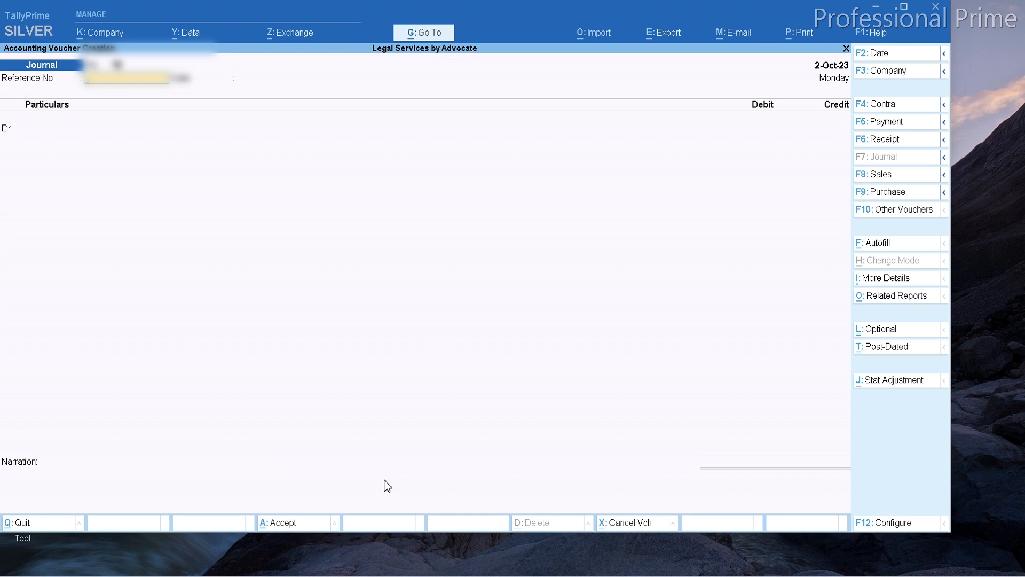
Open the saved RCM INPUT CGST journal from the Day Book and set its voucher date to 31-Oct-23.
key("Escape")
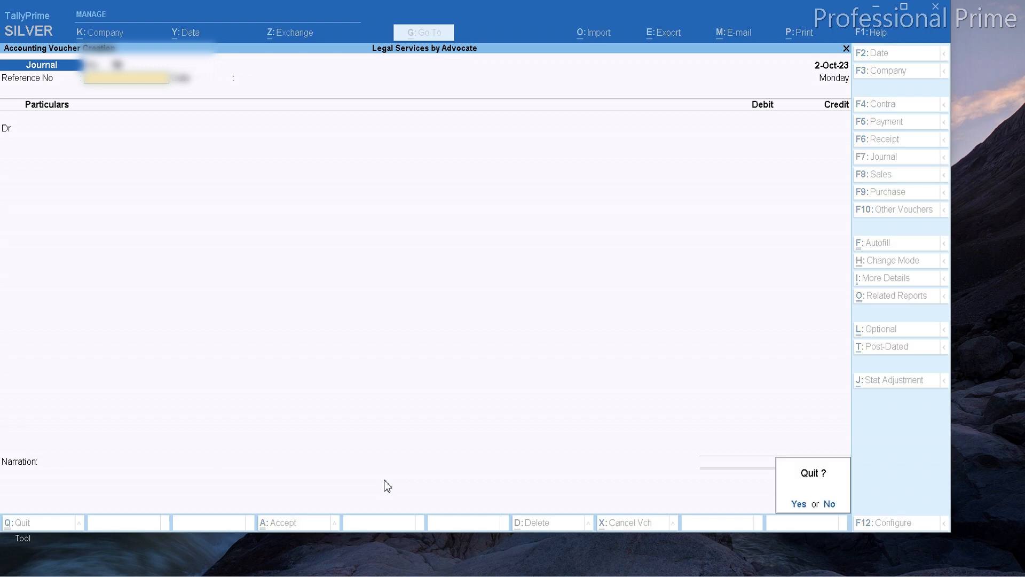
key("Return")
key("k")
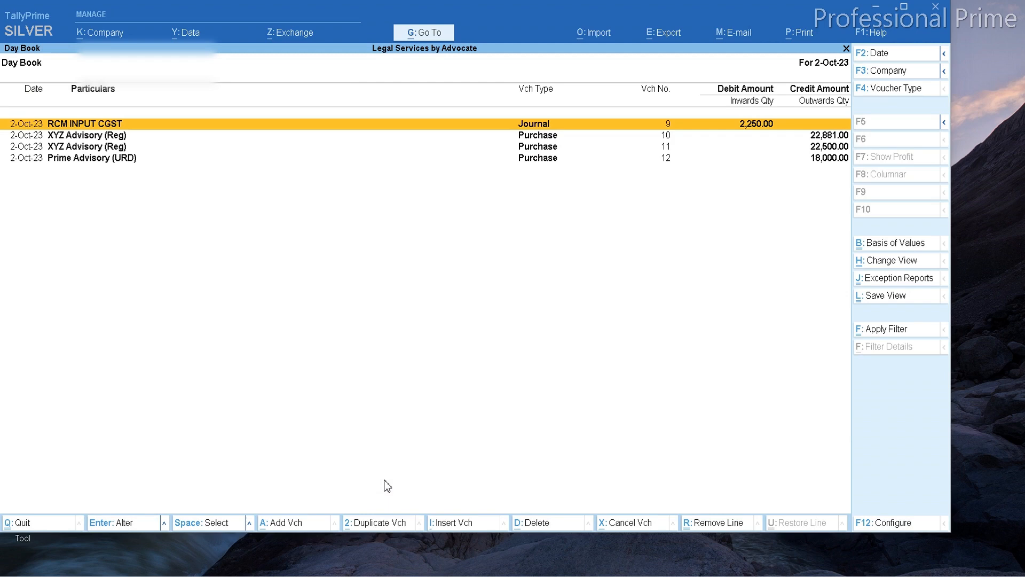
key("Return")
type("31.10")
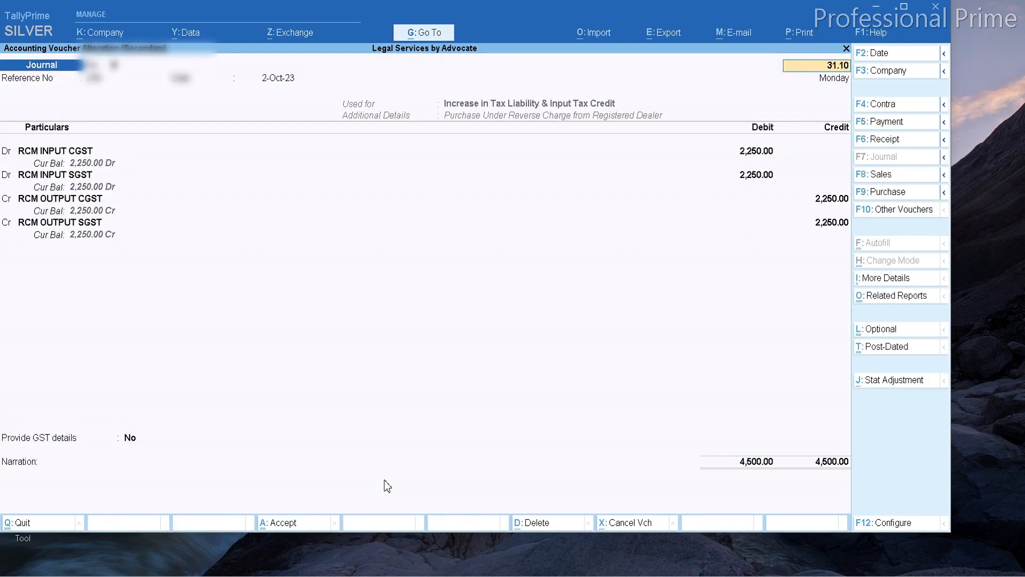
key("Return")
Set the journal's reference date to 31-Oct-23 and save the altered voucher.
key("Return")
key("Return")
type("3")
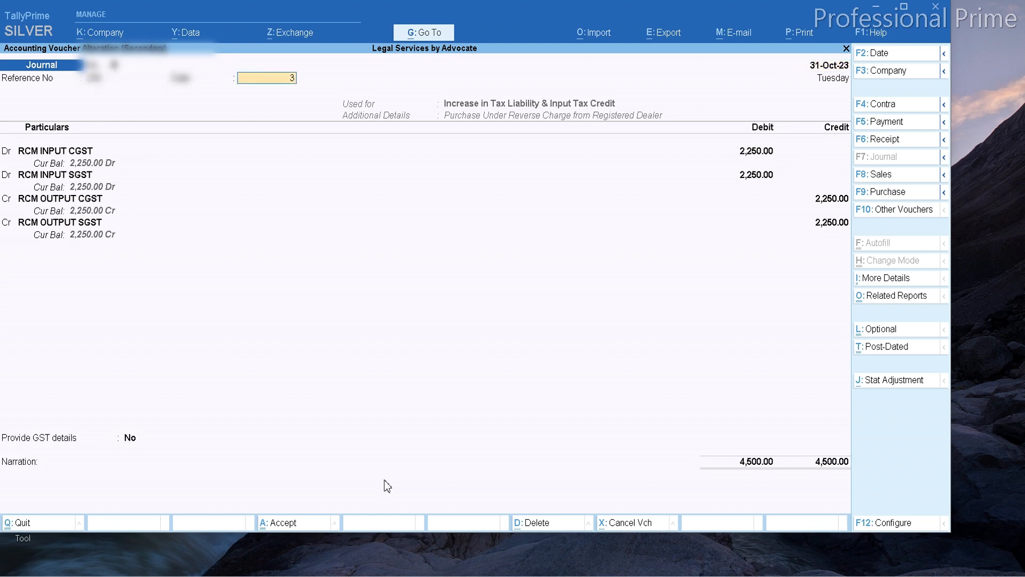
type("1.10")
key("Return")
key("Return")
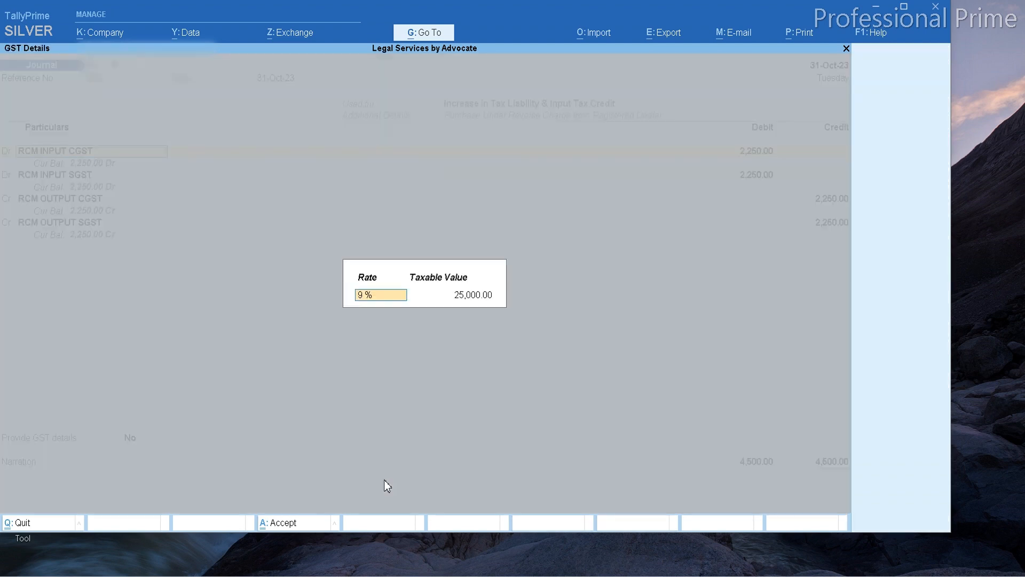
key("Return")
key("Return")
key("Escape")
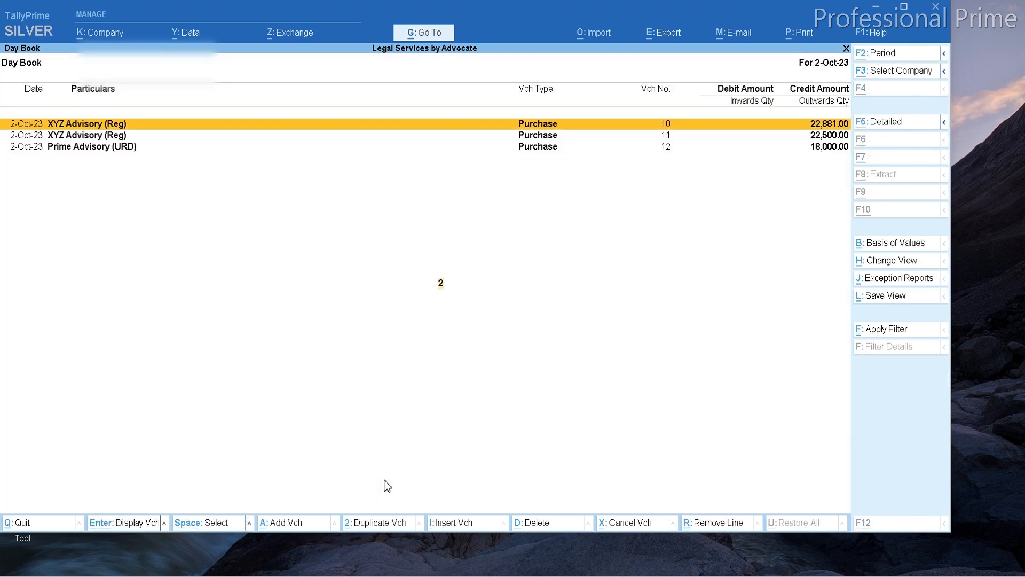
Set the Day Book period to 1-Apr-23 through 31-Oct-23 and locate the RCM INPUT CGST journal.
key("alt+F2")
key("space")
key("Return")
key("space")
key("Return")
key("Down")
key("Down")
key("Down")
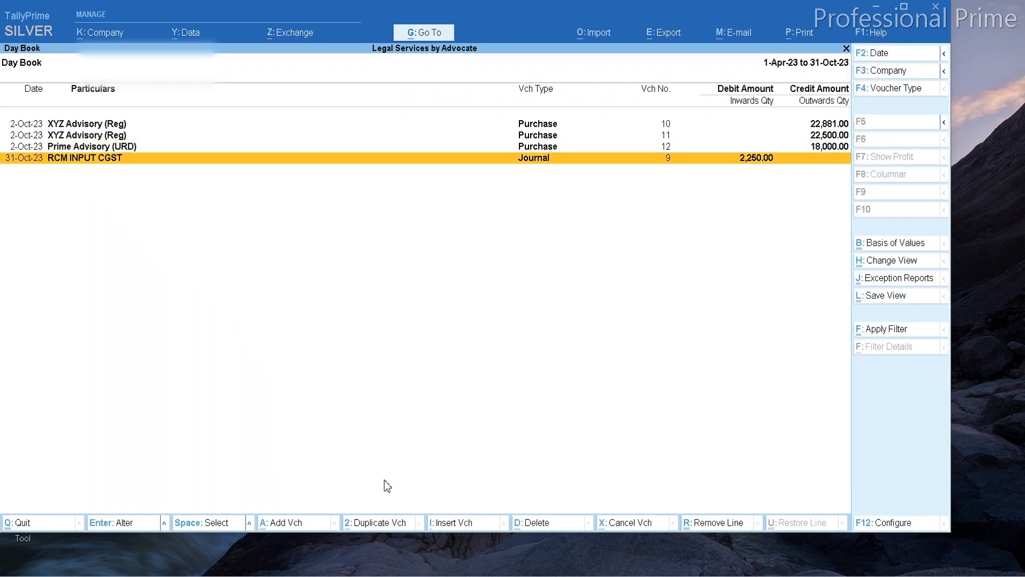
key("alt+Tab")
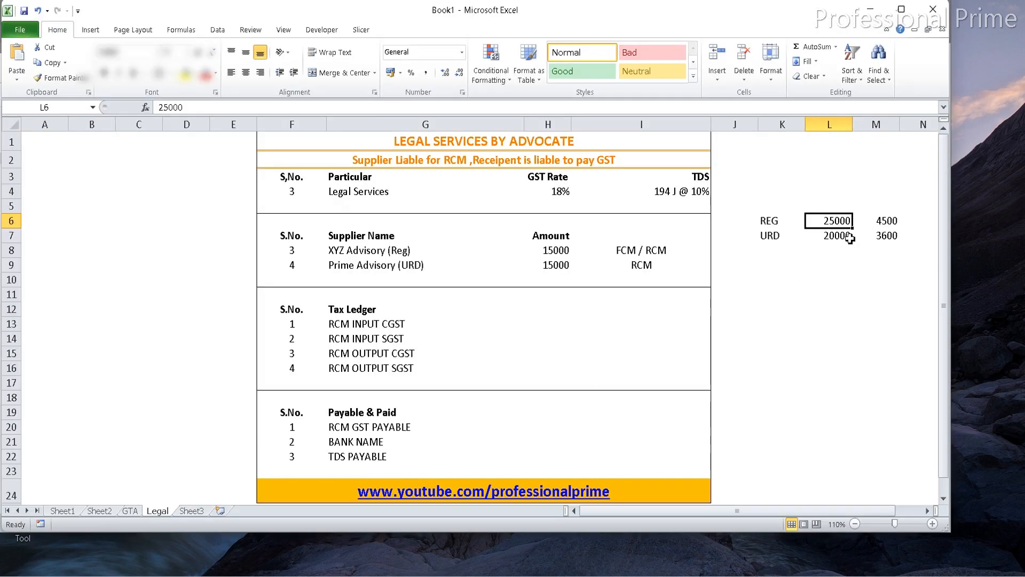
key("alt+Tab")
Leave the Day Book and open the list of statutory reports.
key("Escape")
key("Escape")
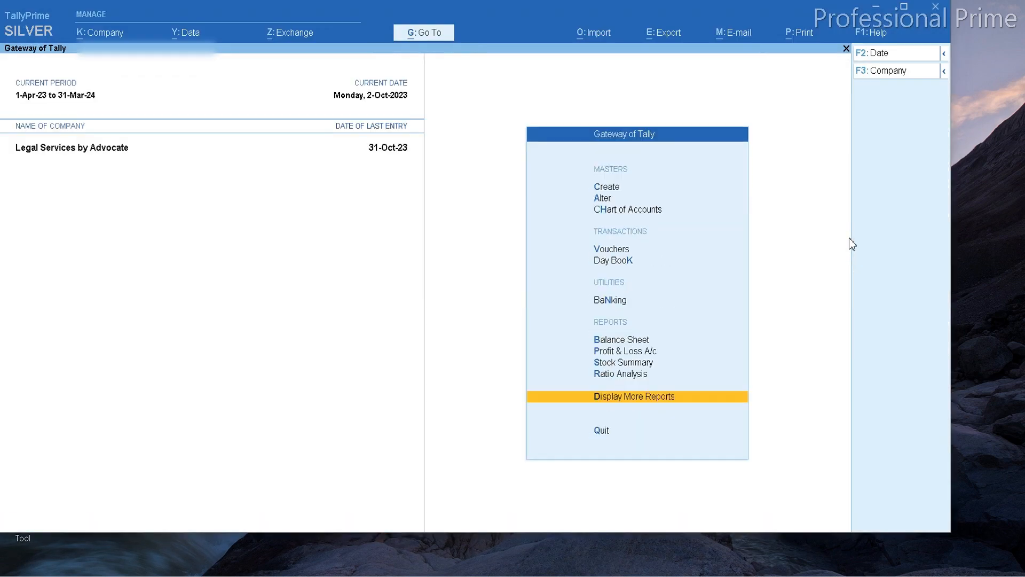
key("Return")
key("Down")
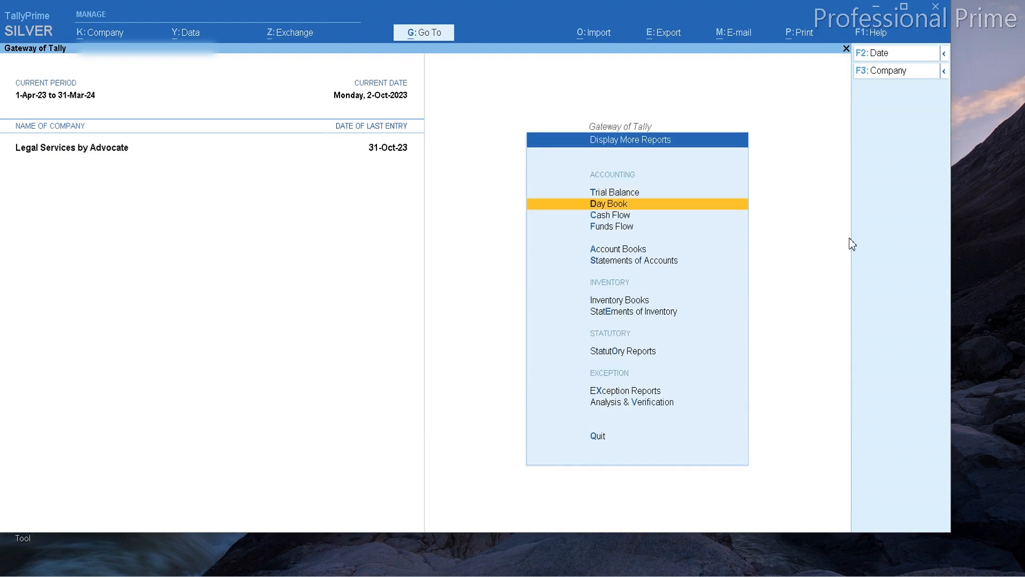
key("o")
key("Down")
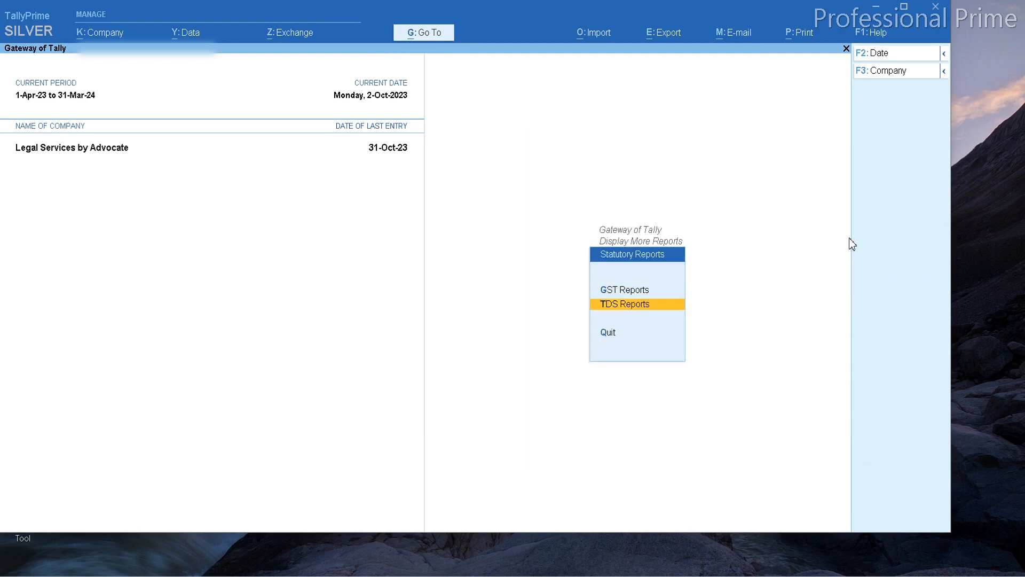
key("Return")
key("Down")
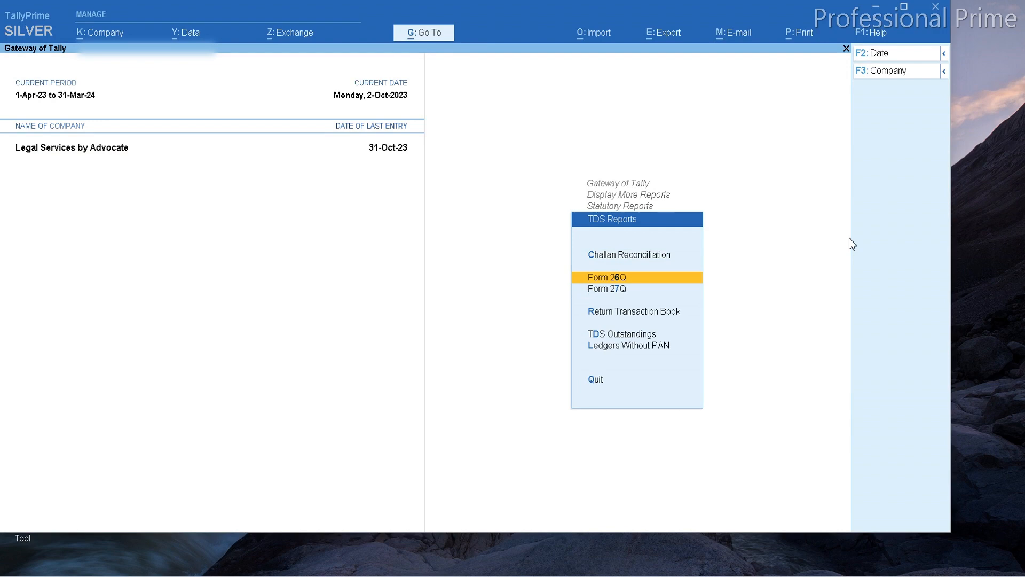
key("Escape")
key("Up")
Open the Reverse Charge Supplies report from the other GST reports.
key("Return")
key("Down")
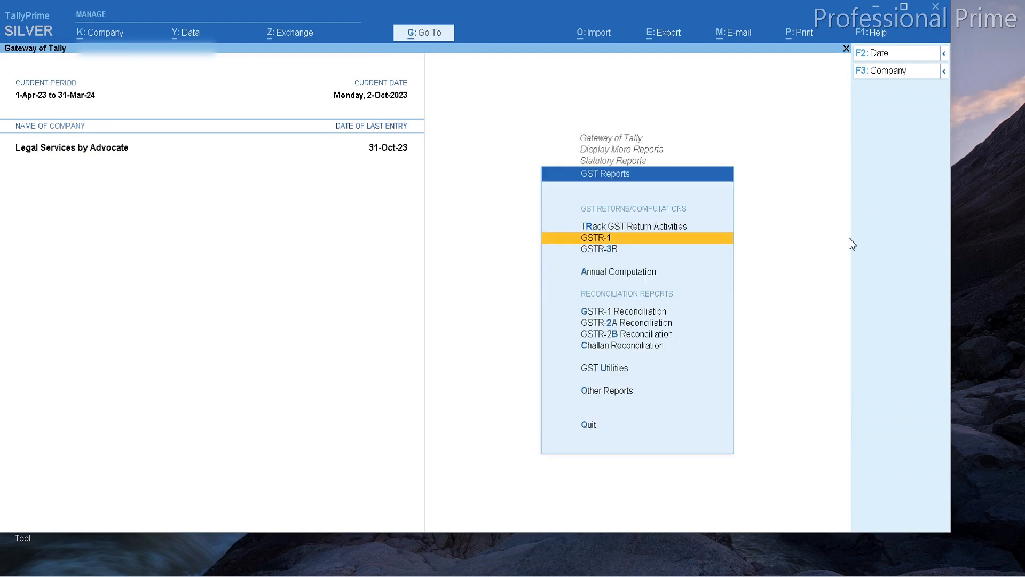
key("Down")
key("Down")
key("Down")
key("Down")
key("Down")
key("Down")
key("Down")
key("Down")
key("Down")
key("Up")
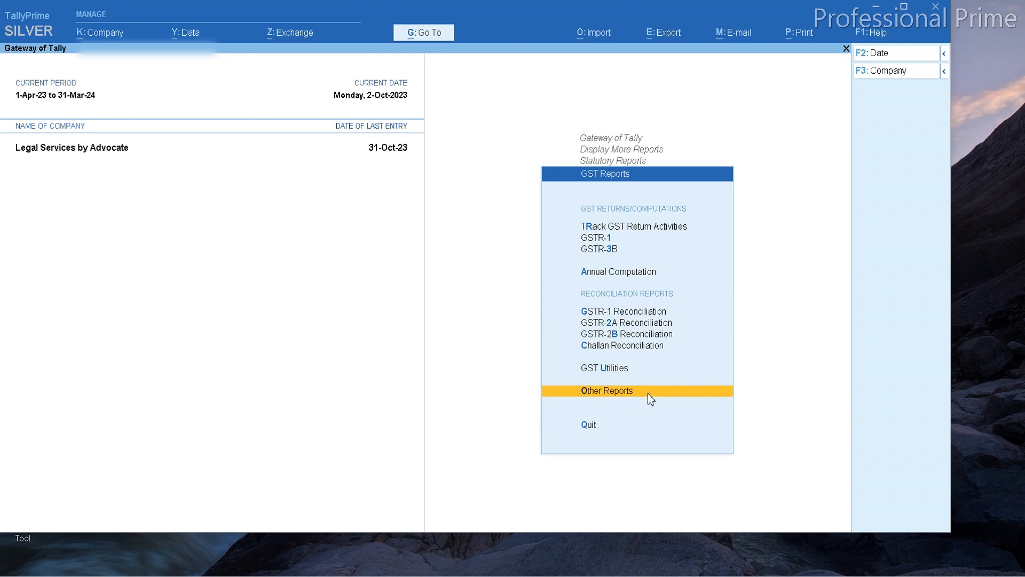
key("Return")
key("Return")
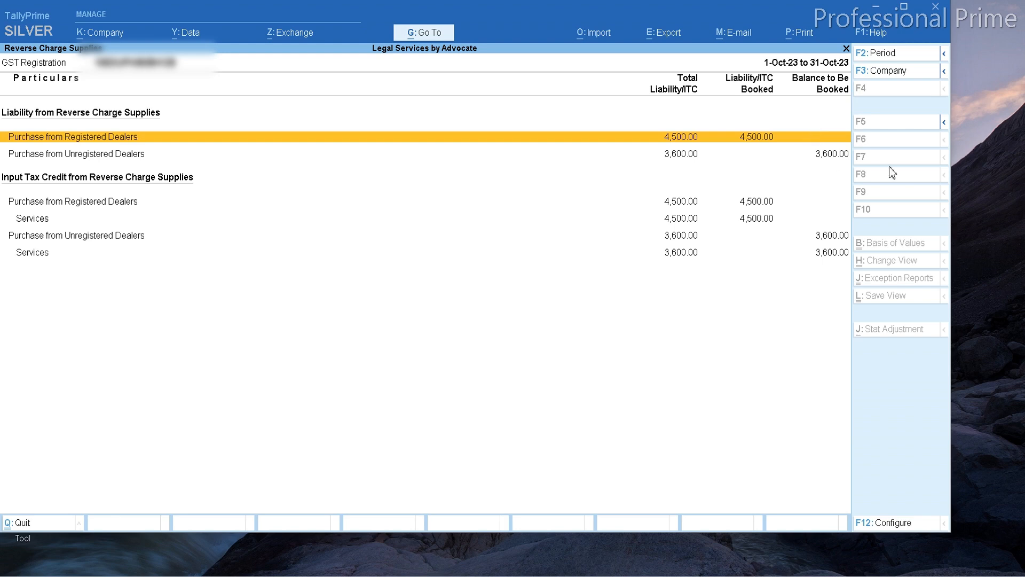
Check the reverse charge liability for purchases from unregistered dealers, and return to the Gateway of Tally.
left_click(769, 159)
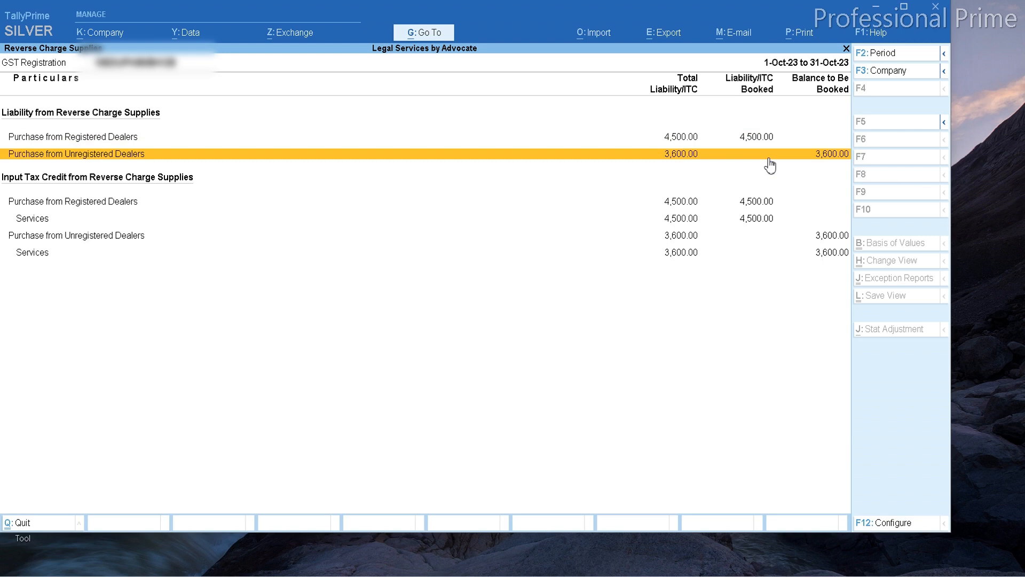
key("Escape")
key("Escape")
key("Escape")
key("Escape")
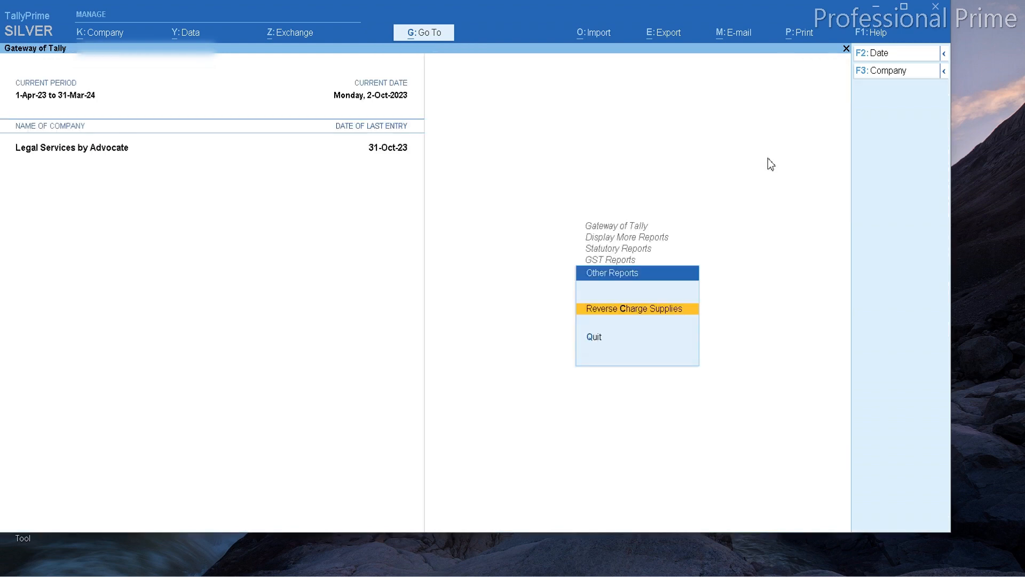
key("Escape")
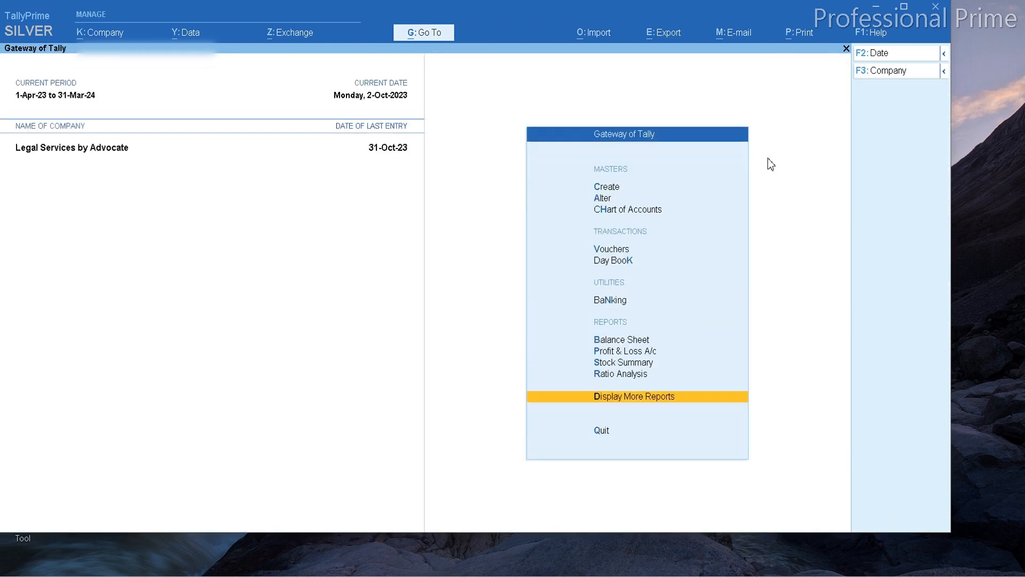
Start a new journal voucher dated 31-Oct-23.
key("v")
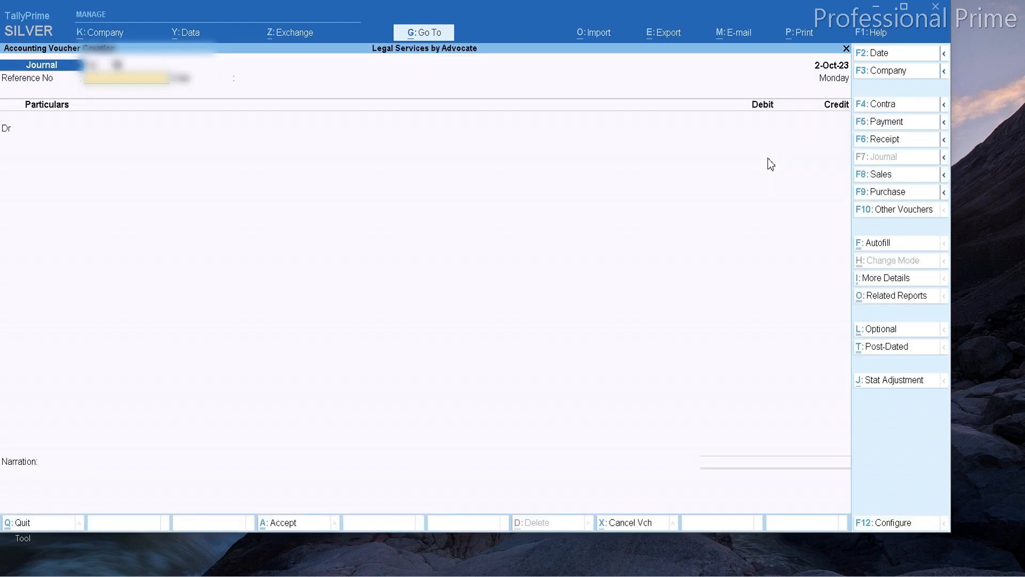
key("F2")
type("31.10")
key("Return")
Set the journal's GST stat adjustment to Increase in Tax Liability & Input Tax Credit, with Purchase from Unregistered Dealer as the additional nature.
left_click(891, 380)
key("Return")
key("Down")
key("Down")
key("Down")
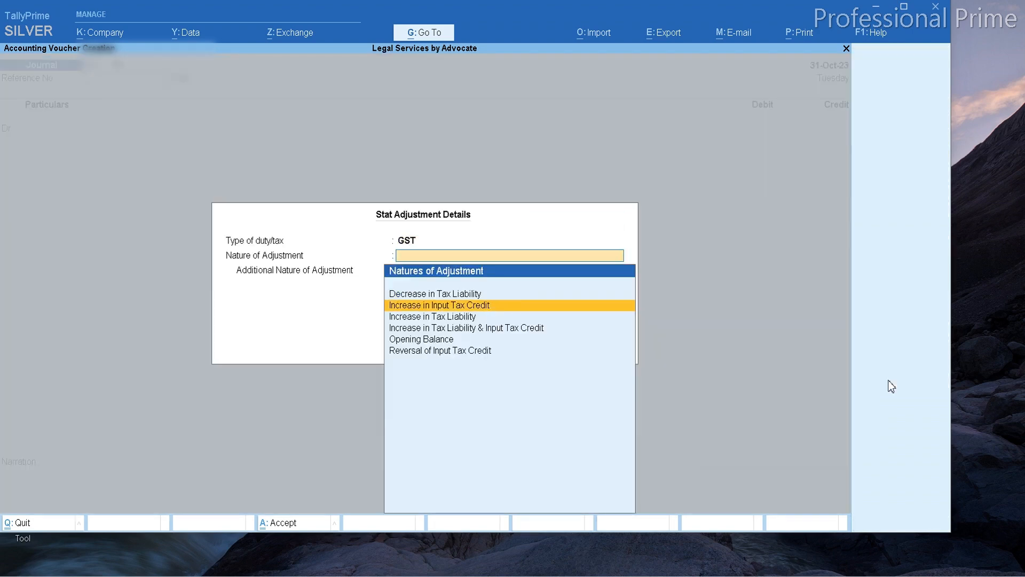
key("Return")
key("Down")
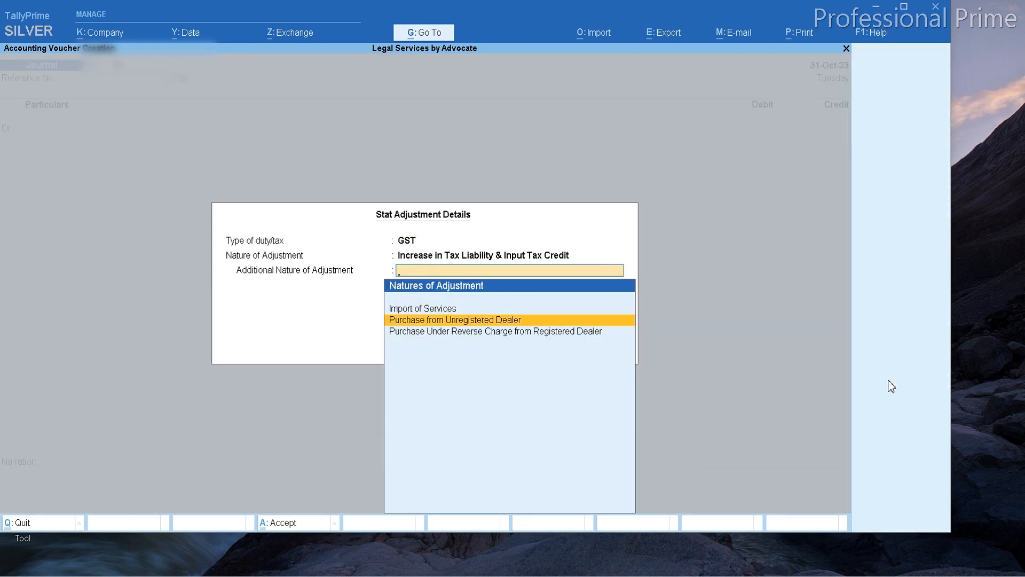
key("Down")
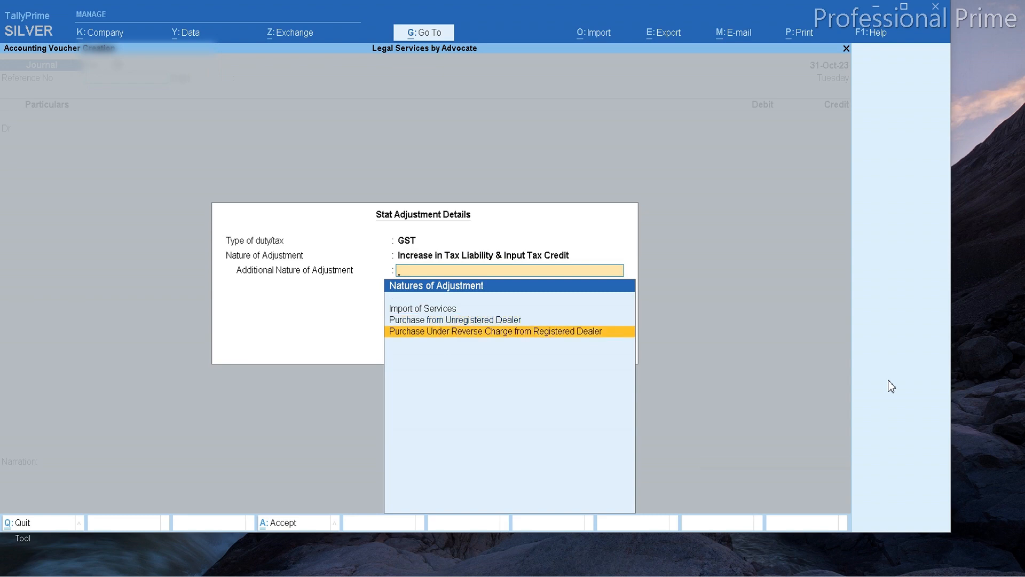
key("Up")
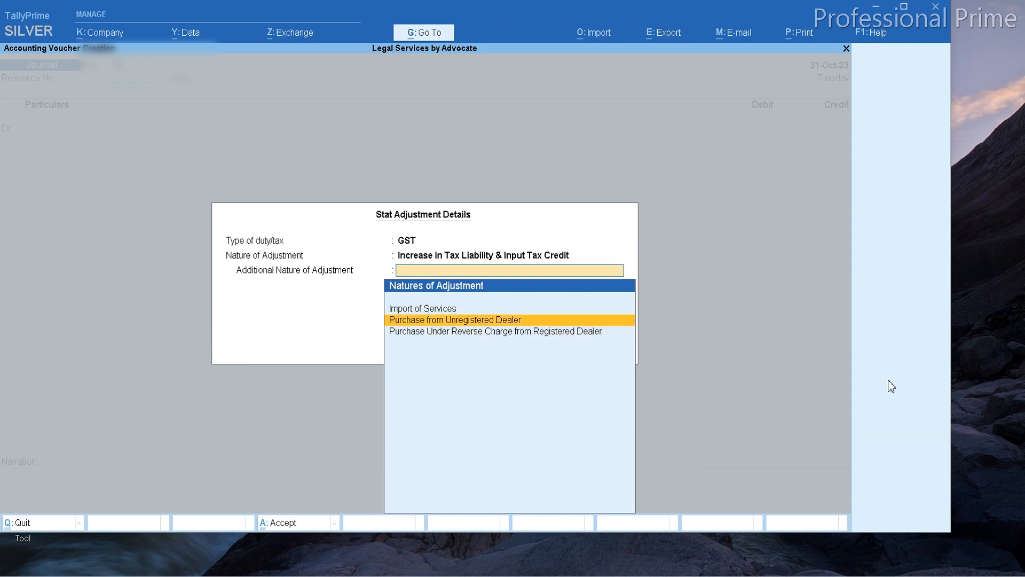
key("Return")
Enter 123 as the journal's reference number and accept 31-Oct-23 as its reference date.
type("123")
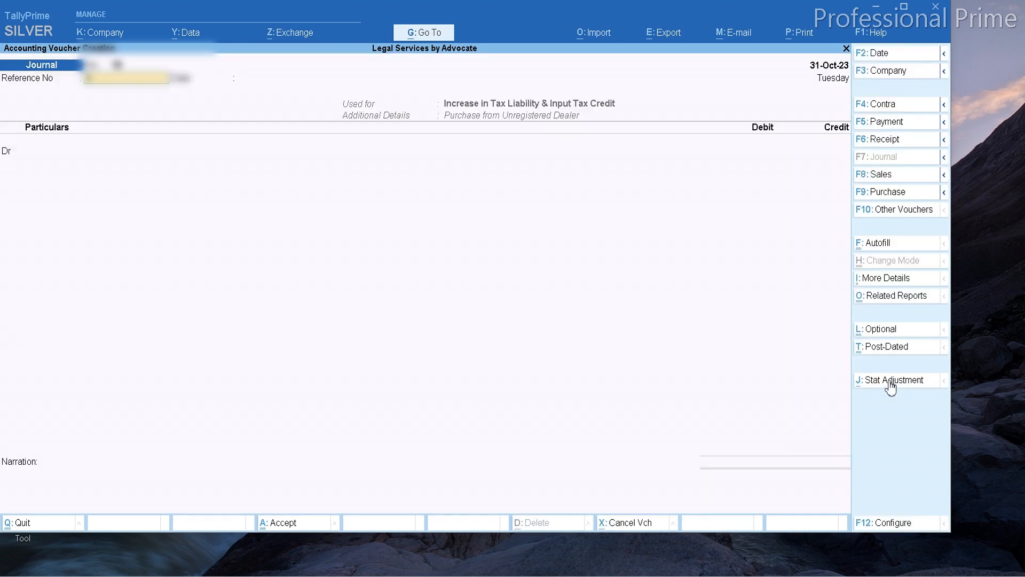
key("Return")
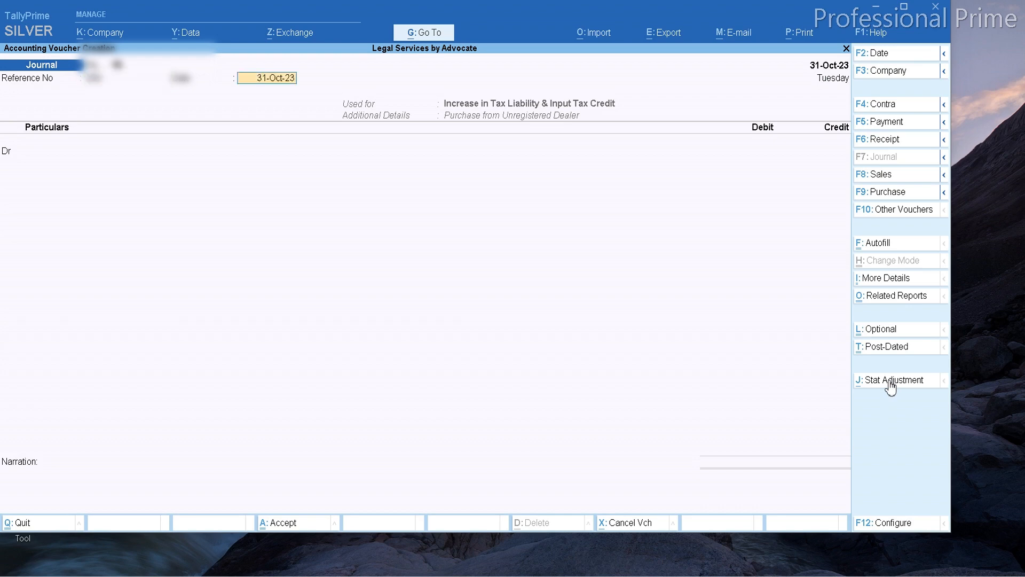
key("Return")
Choose RCM INPUT CGST as the first debit ledger of the journal.
key("Down")
key("Down")
key("Down")
key("Down")
key("Down")
key("Down")
key("Down")
key("Down")
key("Down")
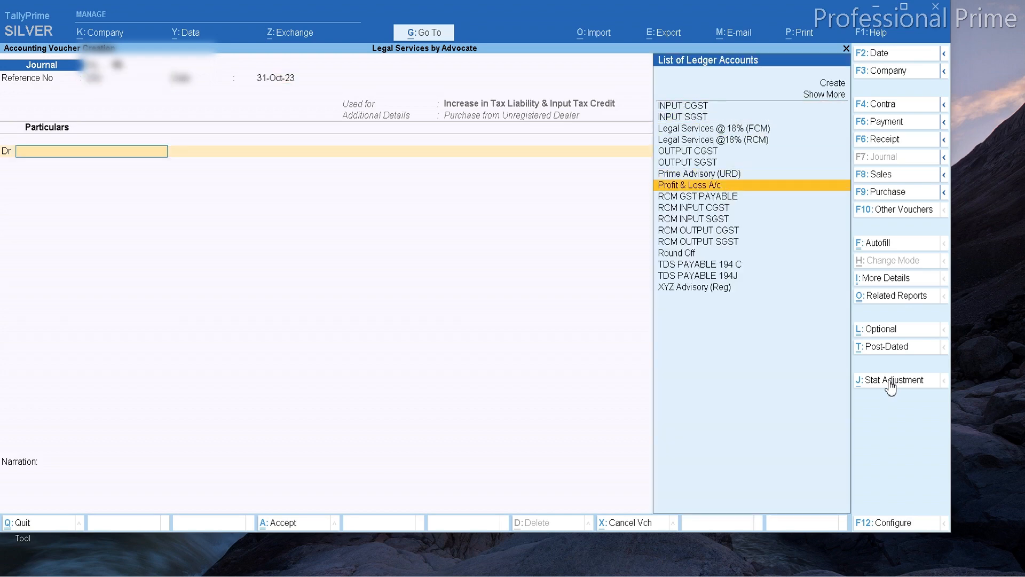
key("Return")
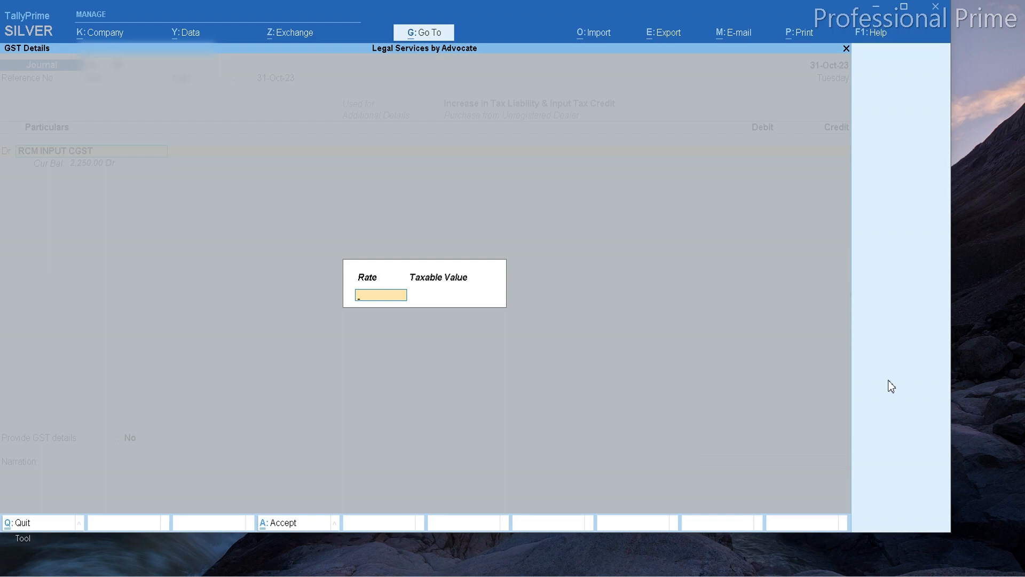
Enter a 9% rate and 20000 taxable value for RCM INPUT CGST, taking the URD amount from the Excel sheet.
type("9")
key("Return")
key("alt+Tab")
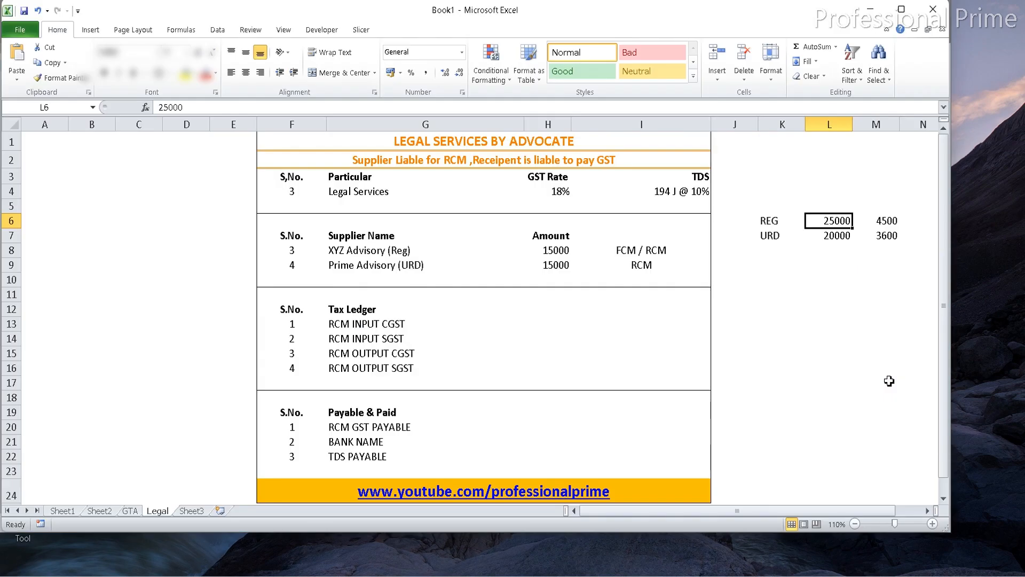
key("alt+Tab")
key("alt+Tab")
key("Down")
key("alt+Tab")
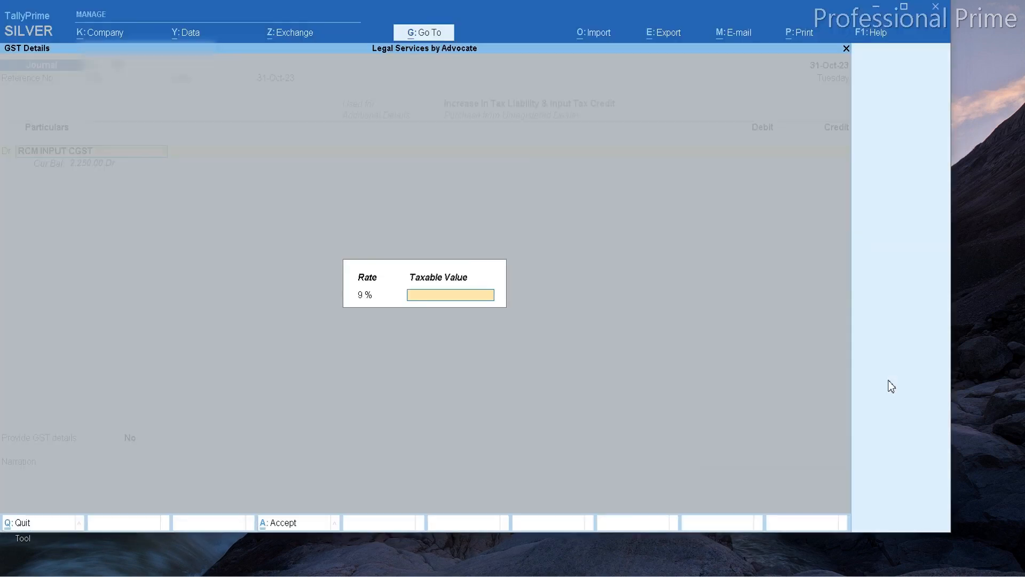
type("20000")
key("Return")
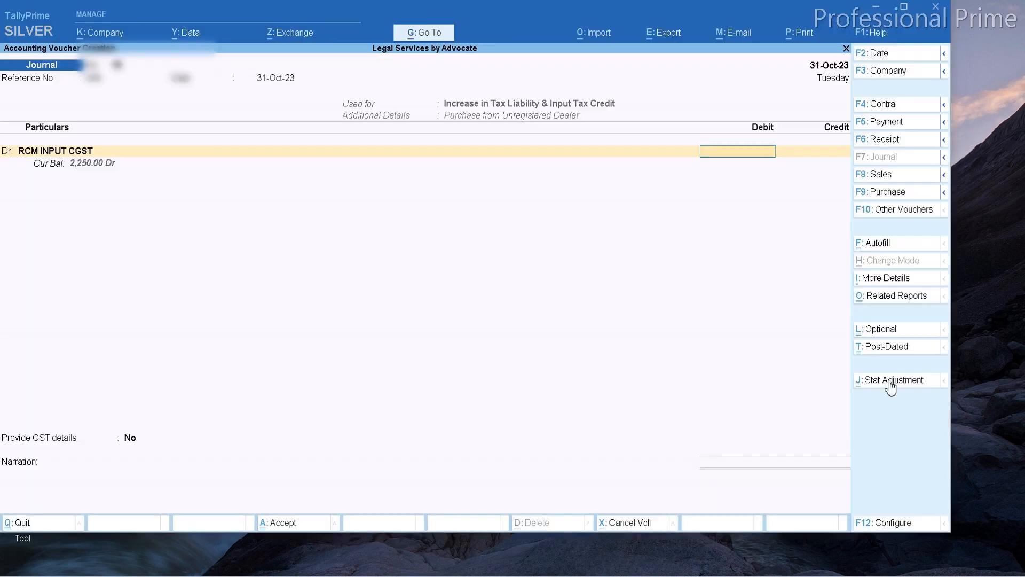
Check the URD tax in the Excel sheet and debit RCM INPUT CGST with 1800.
key("alt+Tab")
key("alt+Tab")
key("alt+Tab")
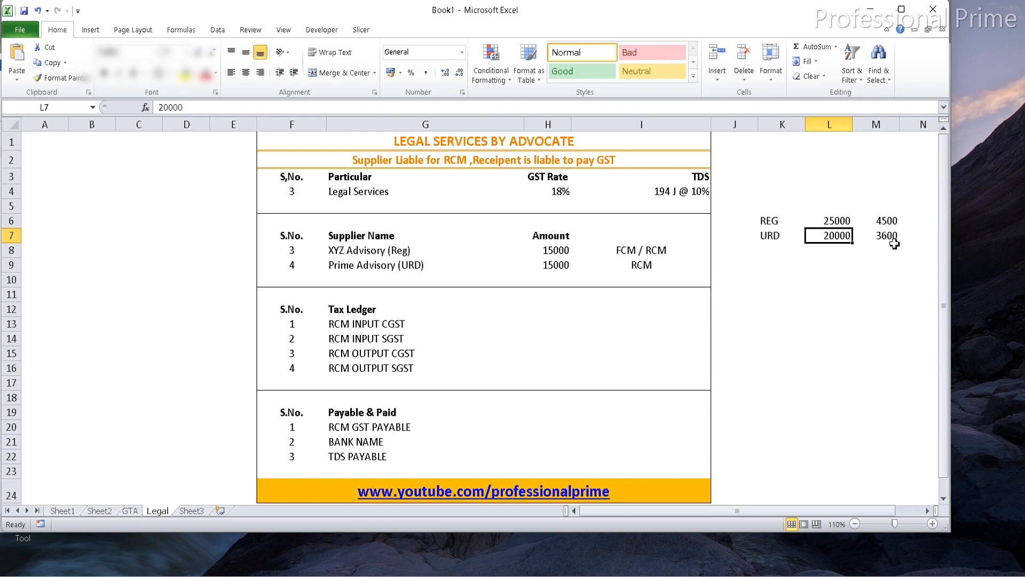
key("alt+Tab")
type("1800")
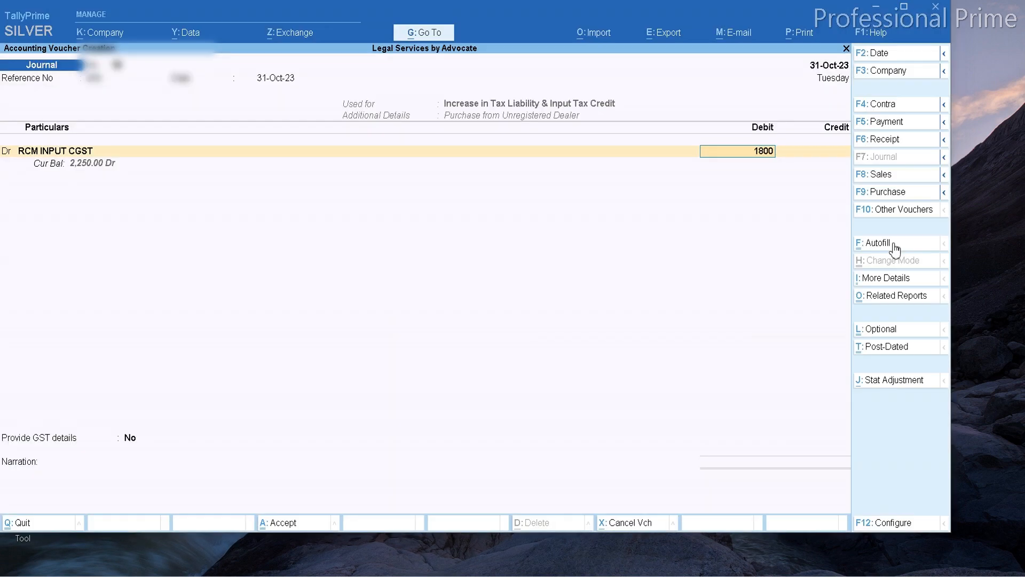
key("Return")
Debit RCM INPUT SGST with 1800, at a 9% rate on a taxable value of 20,000.
key("Return")
key("Up")
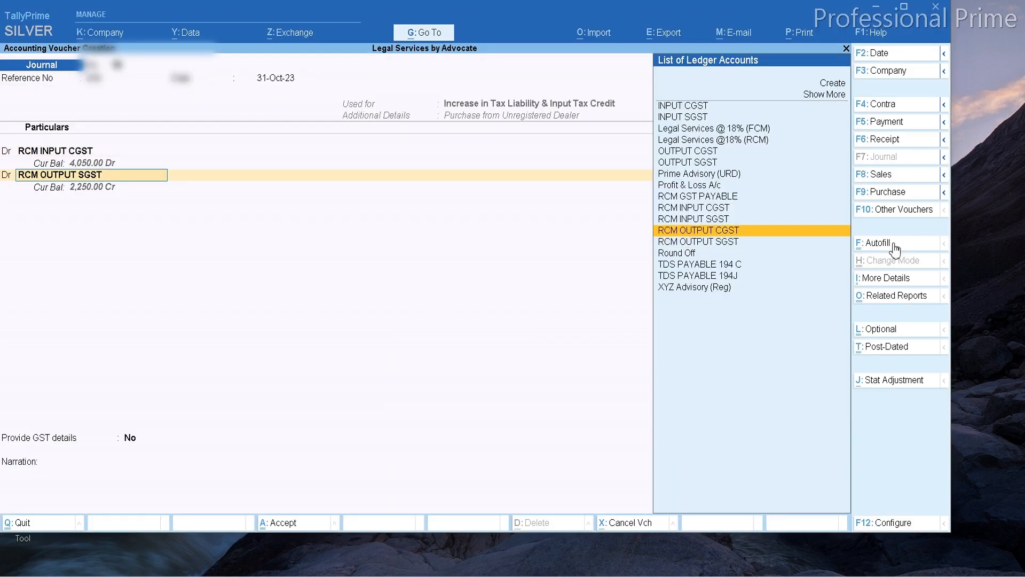
key("Up")
key("Up")
key("Down")
key("Return")
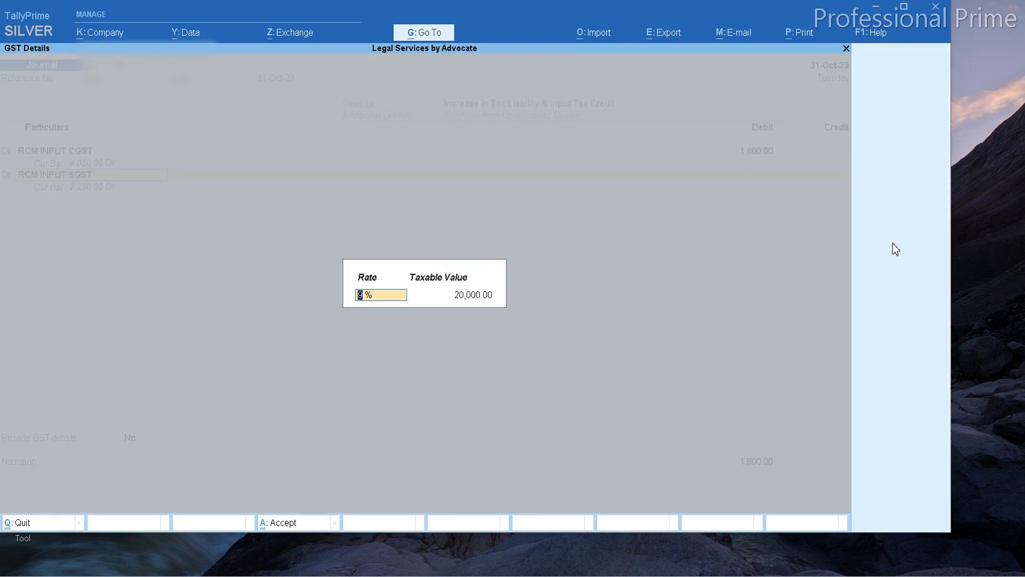
key("Return")
type("1800")
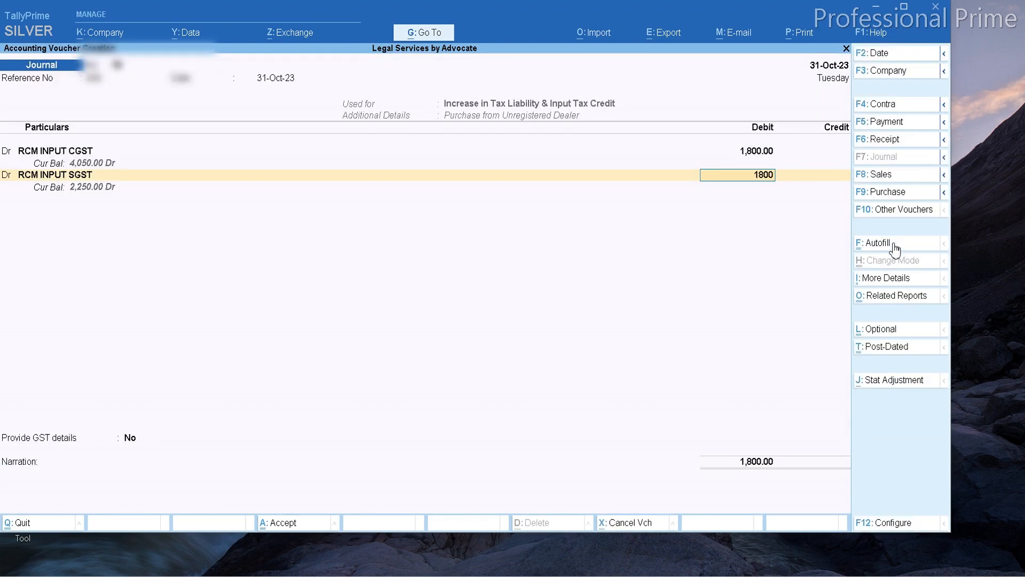
key("Return")
Credit RCM OUTPUT CGST and RCM OUTPUT SGST with 1,800 each.
key("Return")
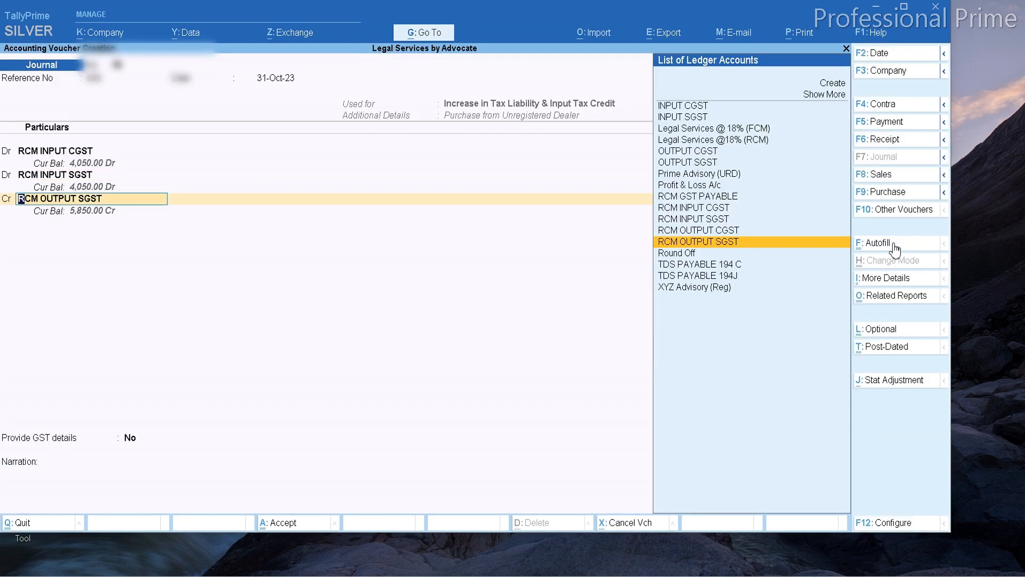
key("Up")
key("Return")
key("Return")
key("Return")
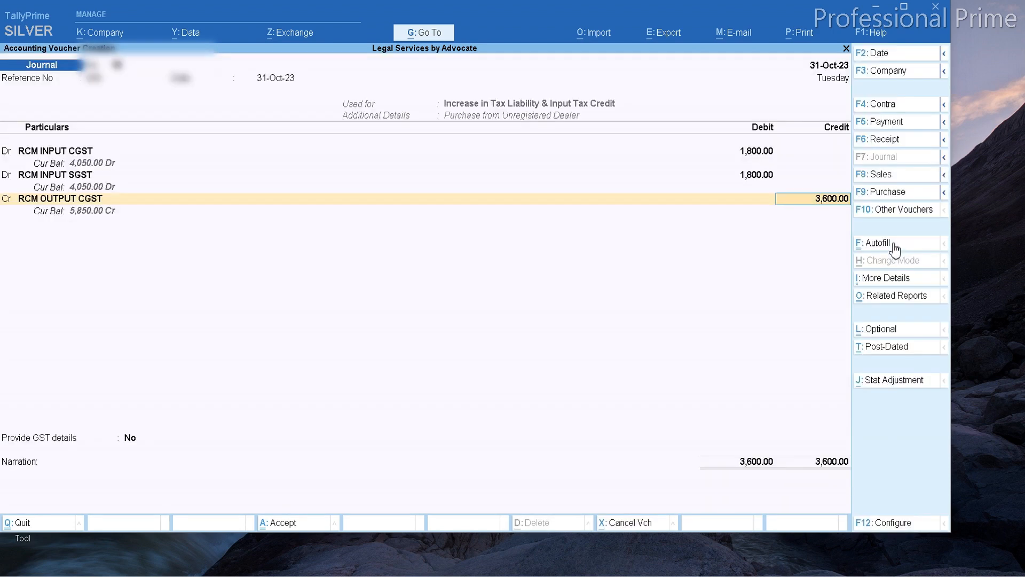
type("1800")
key("Return")
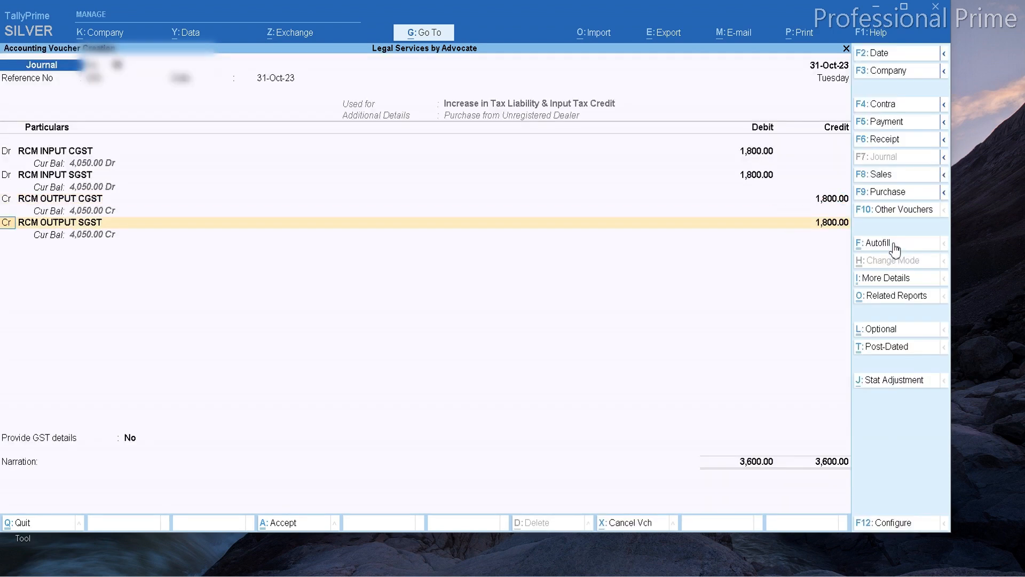
key("Return")
key("Return")
key("Return")
key("Return")
key("Return")
key("Return")
Provide GST details for the journal and select Prime Advisory (URD) as the party.
key("Down")
key("Return")
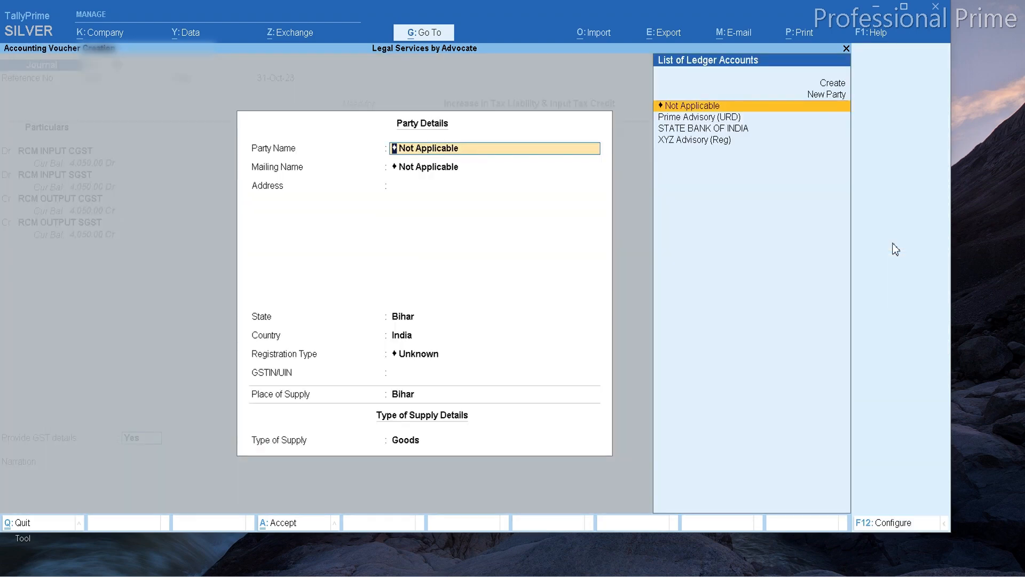
key("Down")
key("Down")
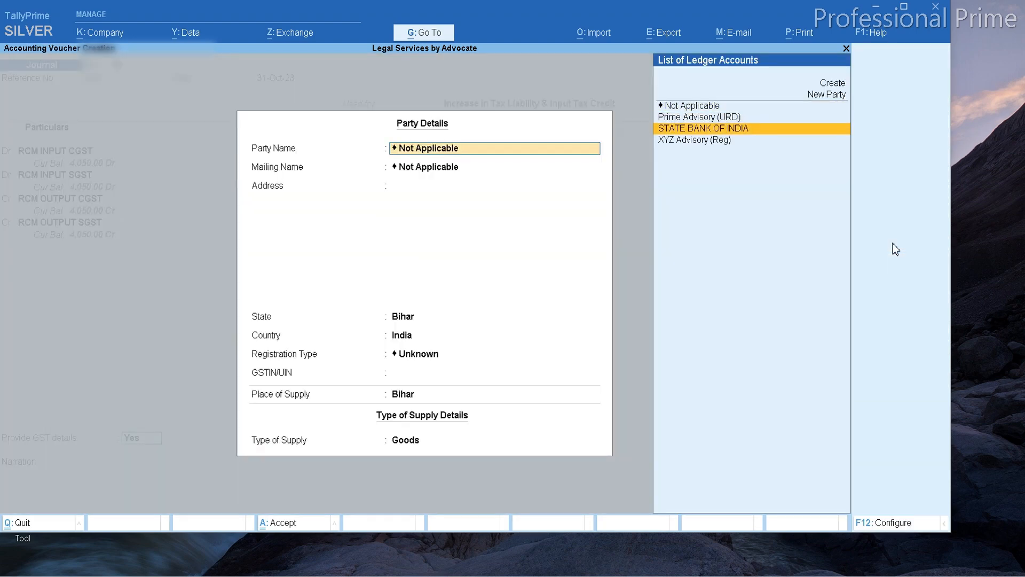
key("Up")
key("Return")
key("Return")
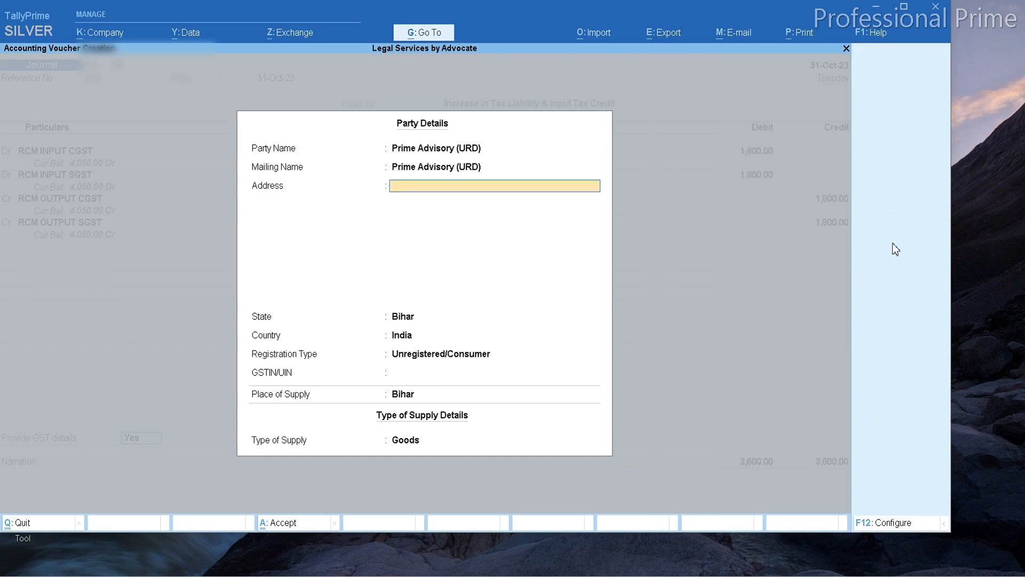
Set the type of supply to Services in the party details and save the journal voucher.
key("Return")
key("Return")
key("Return")
key("Return")
key("Return")
key("Down")
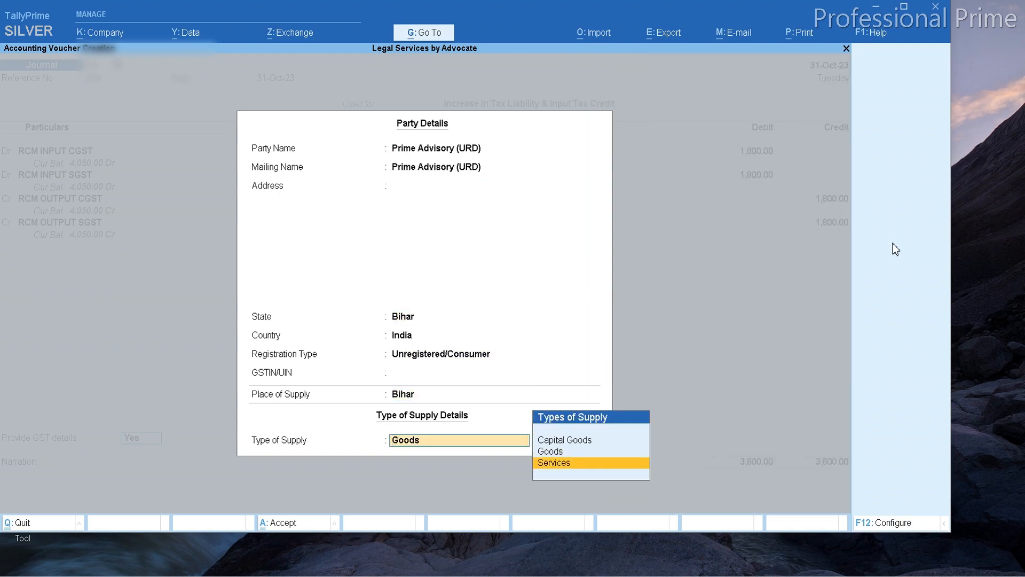
key("Return")
key("Return")
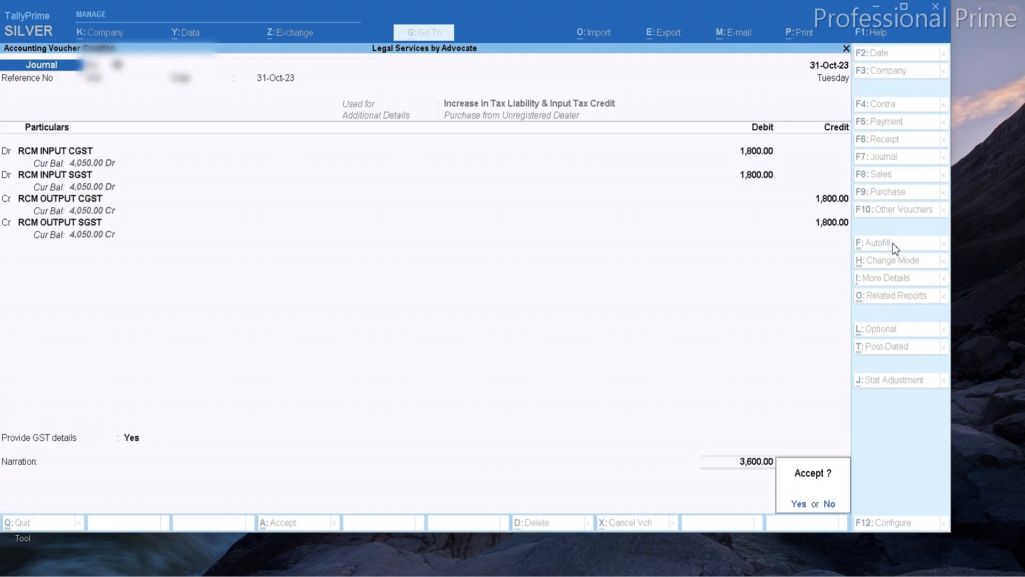
key("Return")
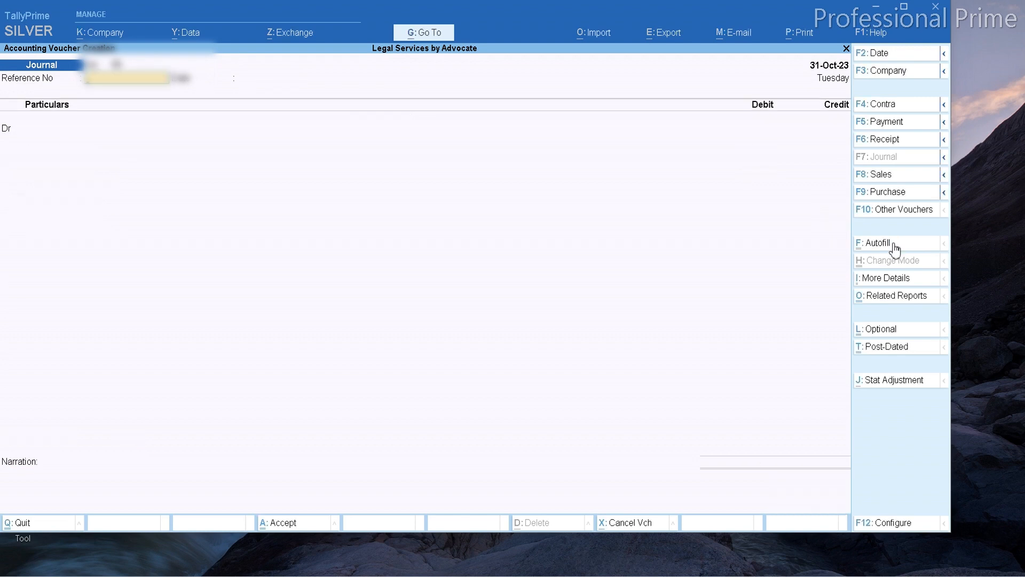
Quit voucher creation and open the list of GST reports under the statutory reports.
key("Escape")
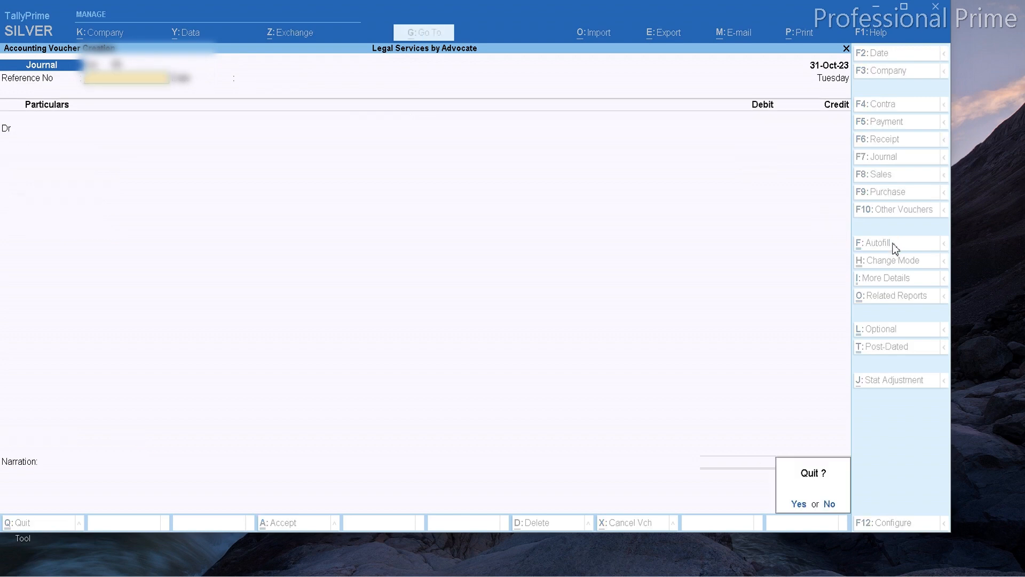
key("y")
key("d")
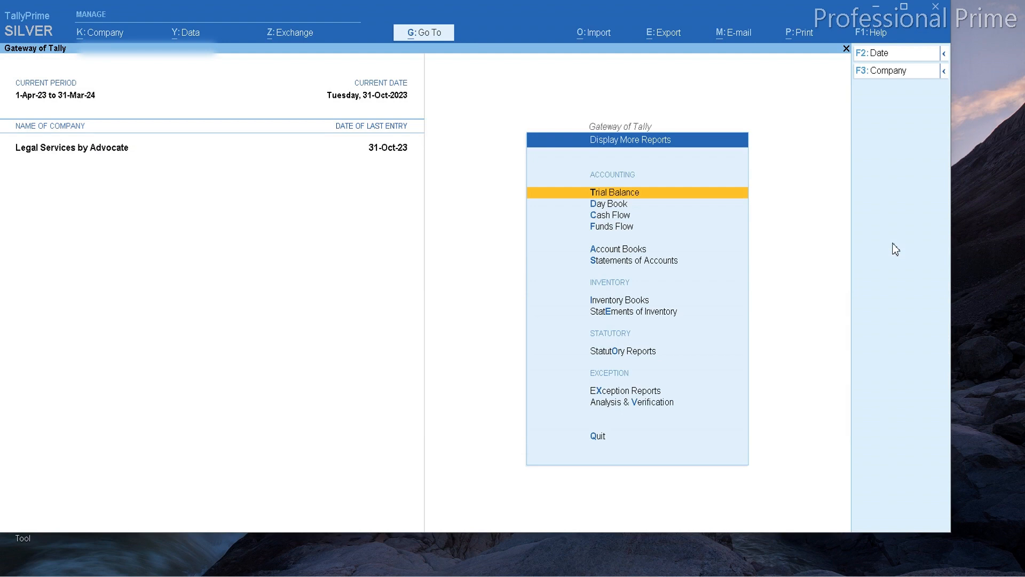
key("o")
key("Return")
Open the Reverse Charge Supplies report from the other GST reports.
key("Down")
key("Down")
key("Down")
key("Down")
key("Down")
key("Down")
key("Down")
key("Down")
key("Down")
key("Down")
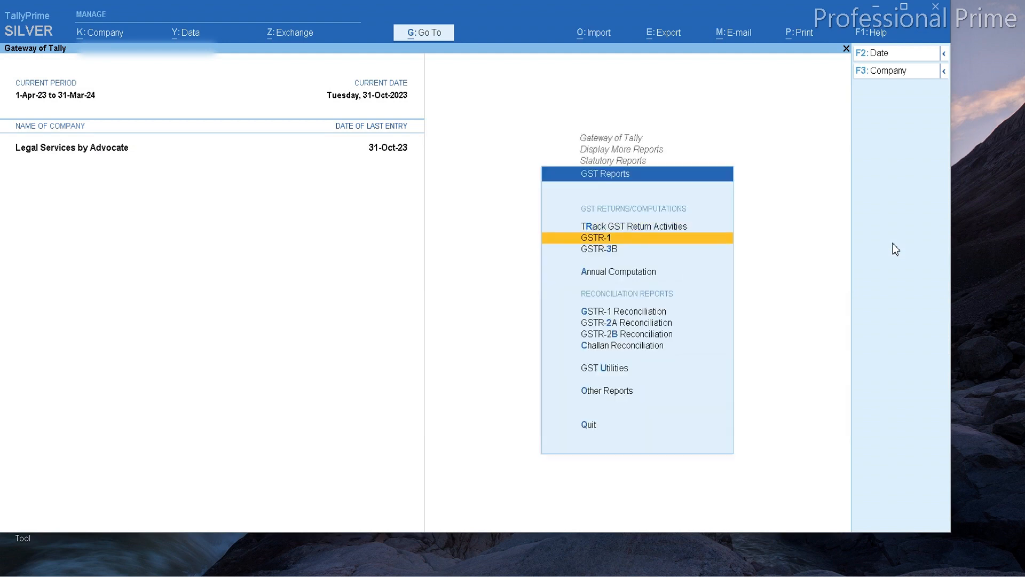
key("Up")
key("Return")
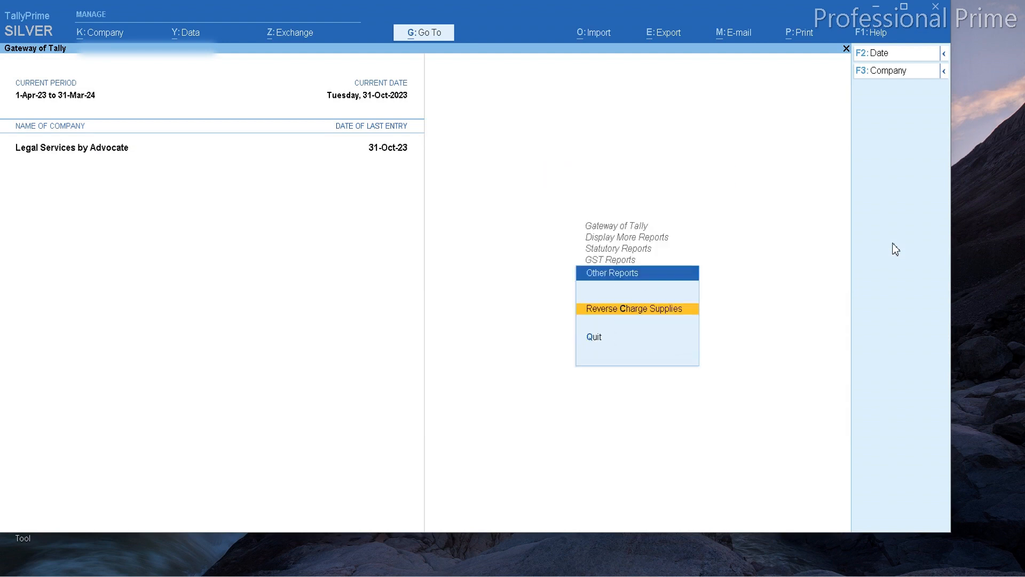
key("Return")
Check the booked liability and input tax credit for unregistered dealer purchases, and return to the list of display reports.
key("Down")
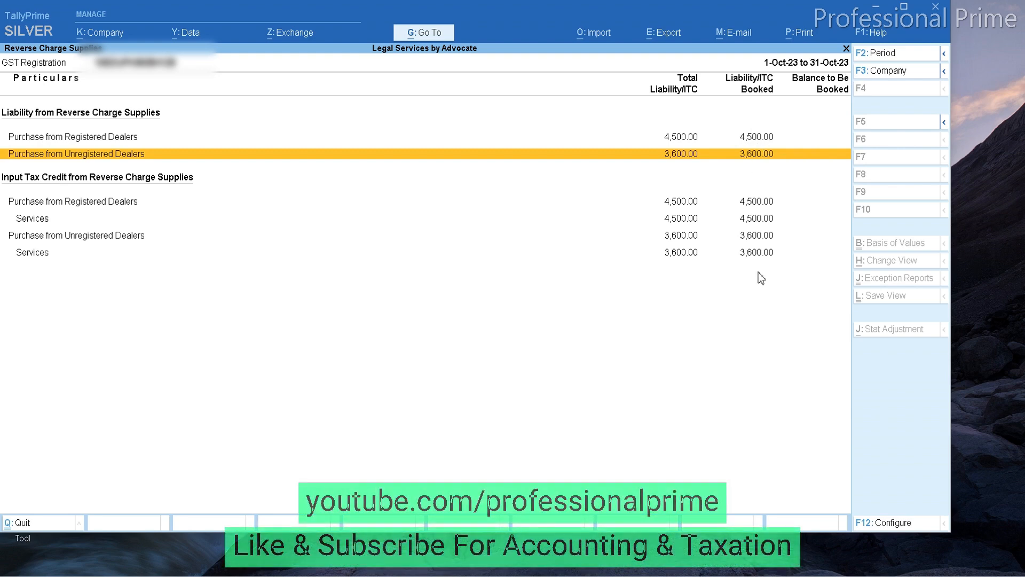
key("Escape")
key("Escape")
key("Escape")
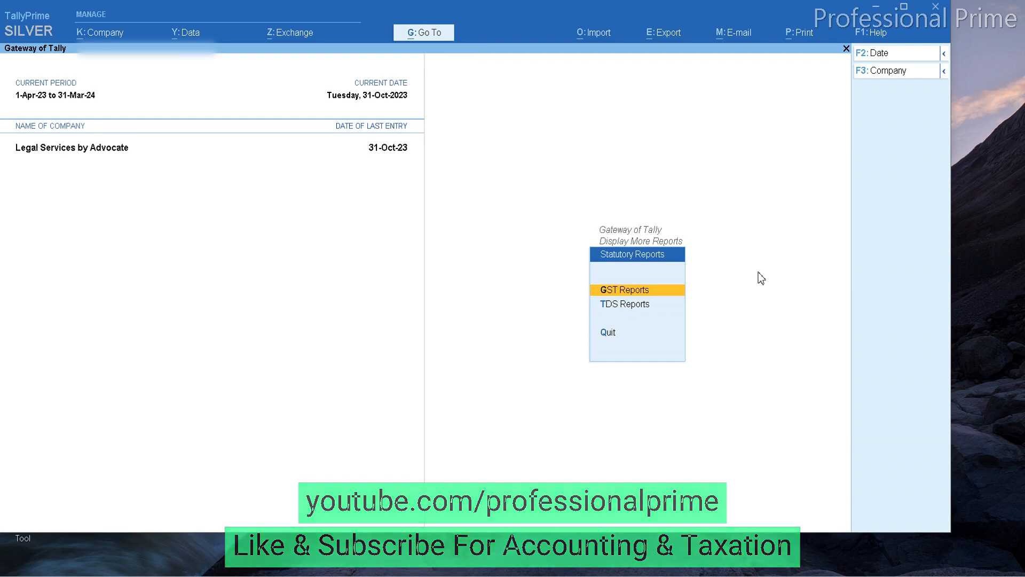
key("Escape")
Open the Trial Balance and drill down through Current Liabilities to the RCM group to examine its input and output ledger balances.
key("t")
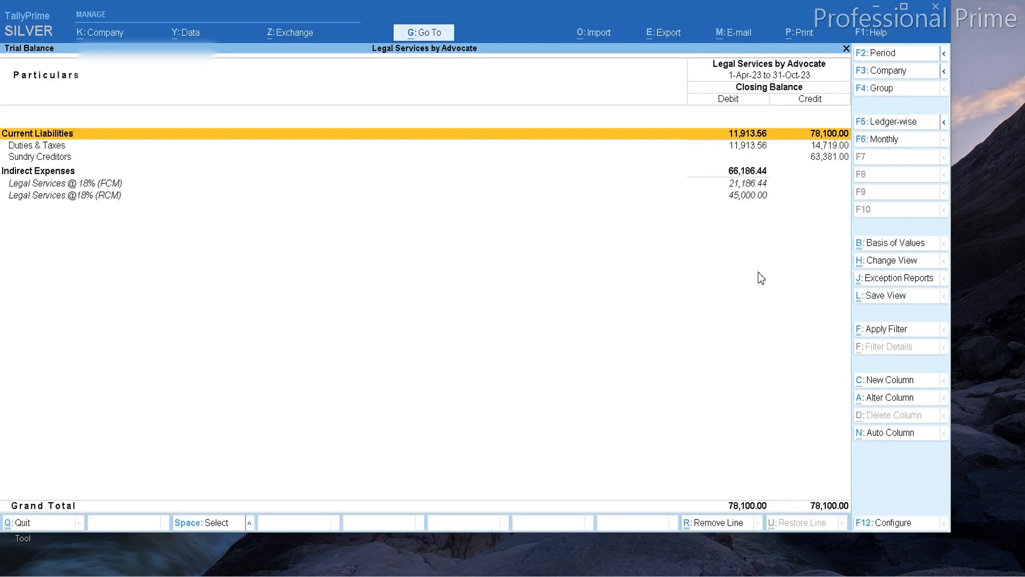
key("Return")
key("Down")
key("Down")
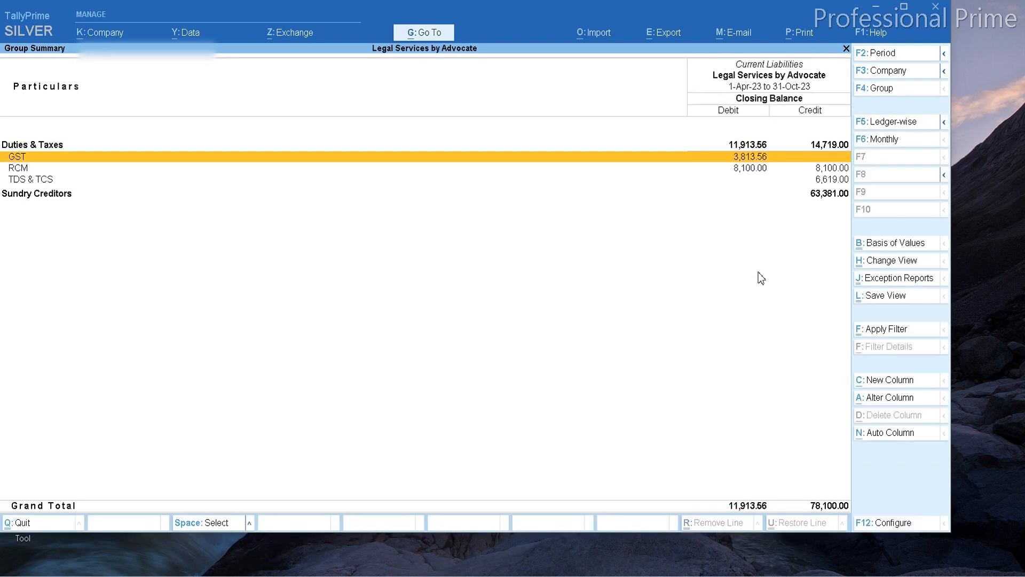
key("Return")
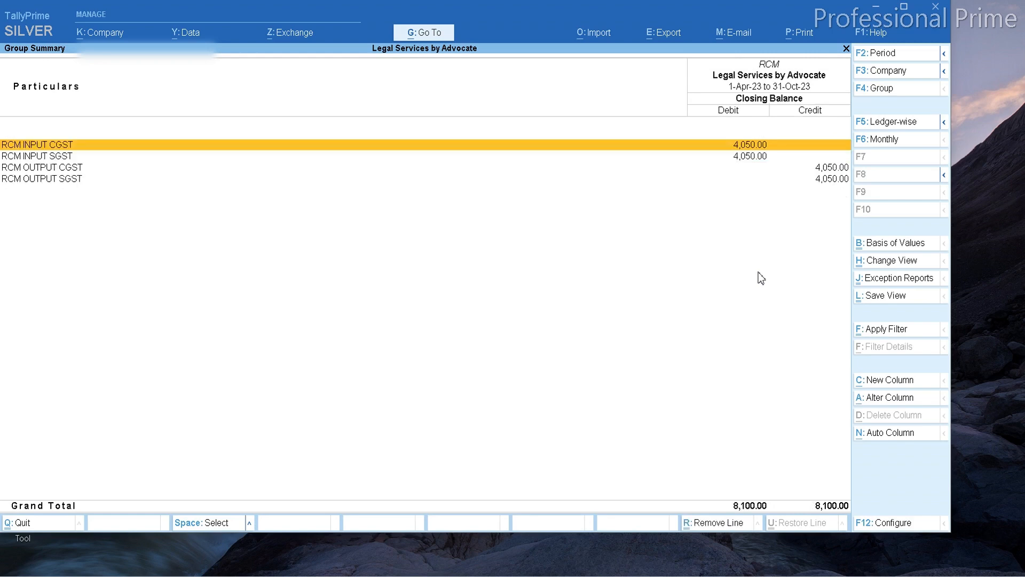
key("Down")
key("Down")
key("Down")
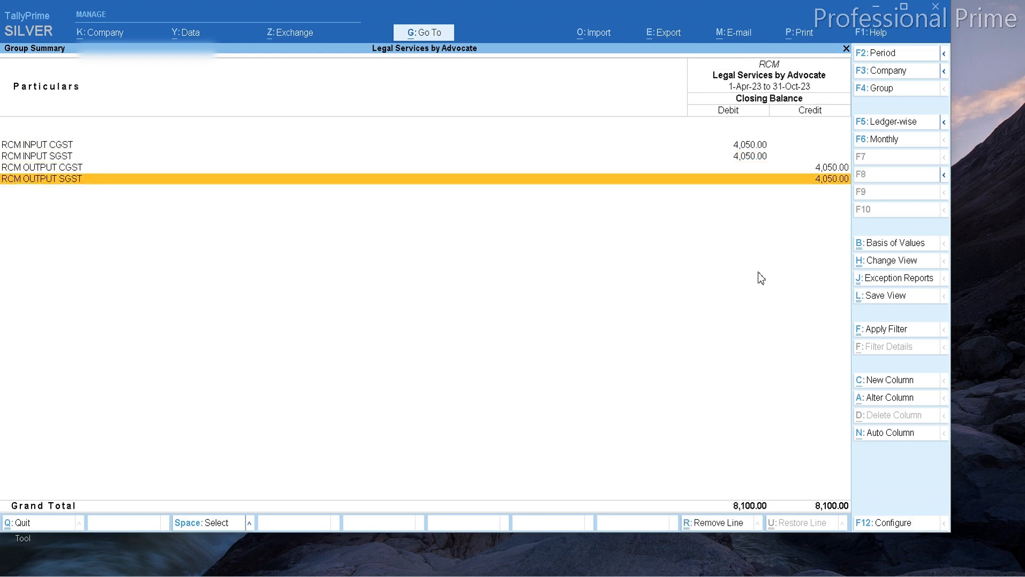
Leave the RCM group and open the GST group to examine its INPUT CGST and INPUT SGST ledgers.
key("Up")
key("Up")
key("Up")
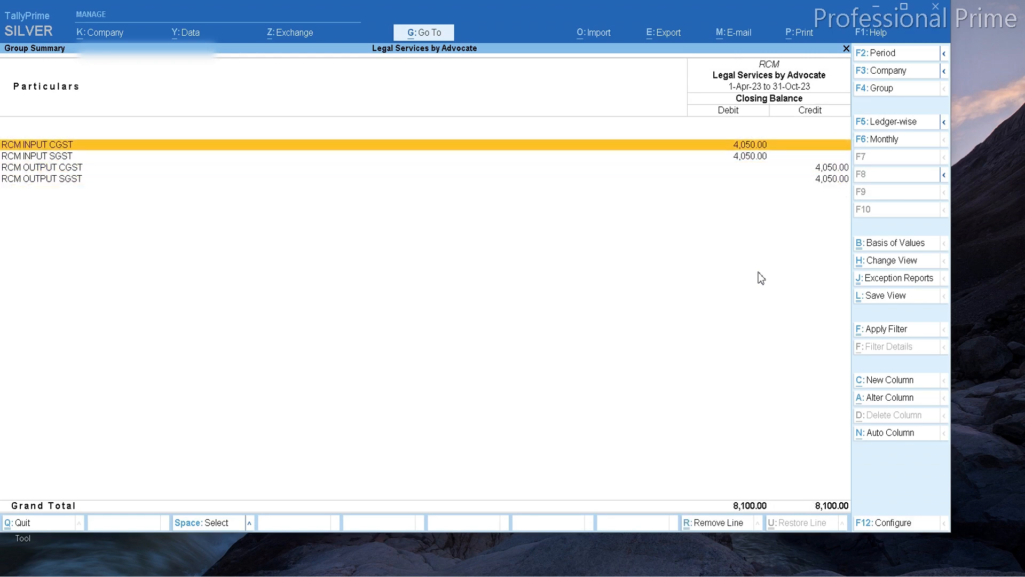
key("Escape")
key("Up")
key("Return")
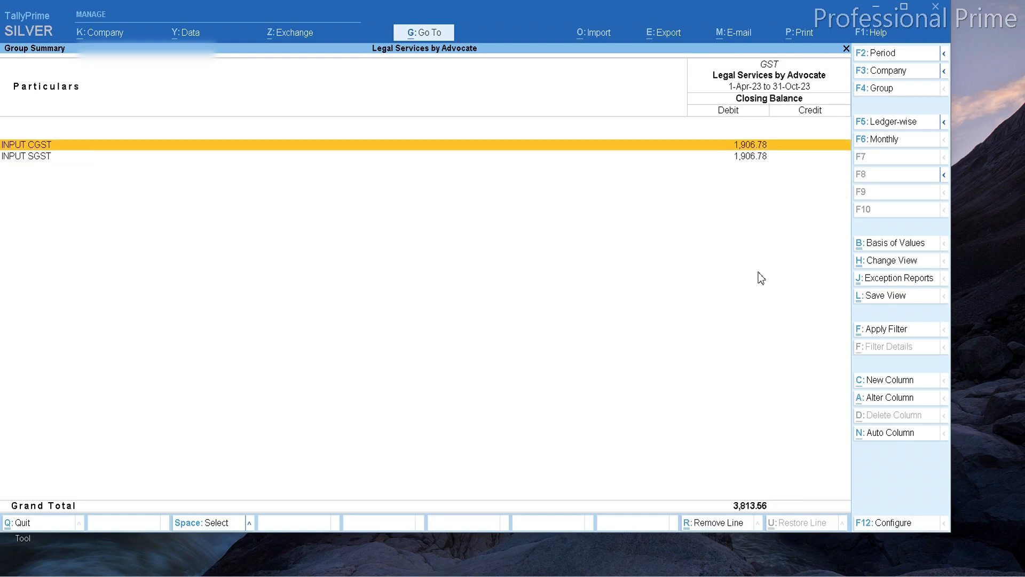
key("Down")
key("Up")
key("Down")
key("Up")
key("Down")
key("Up")
key("Down")
key("Escape")
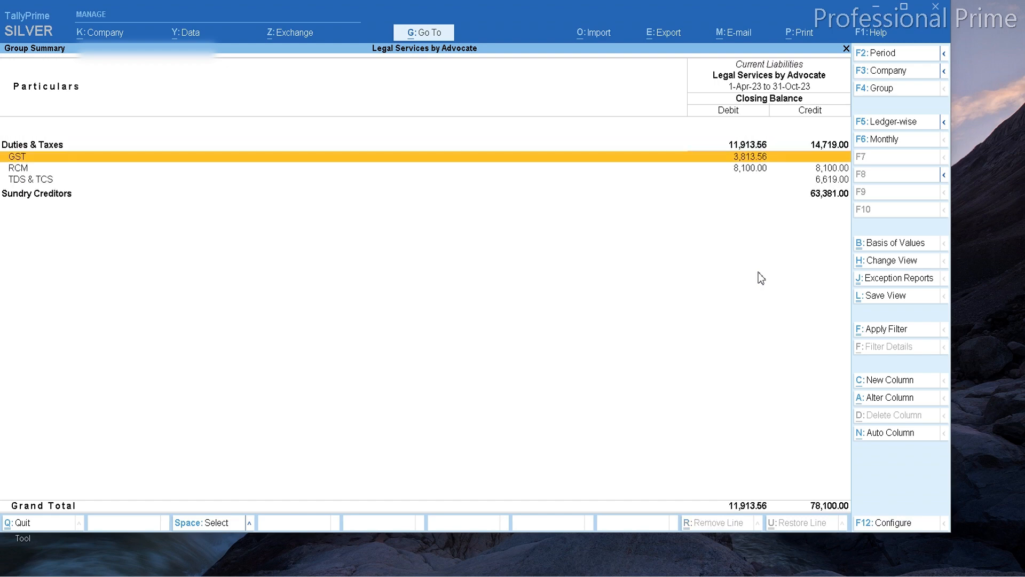
Reopen the RCM group under Duties & Taxes and check the RCM OUTPUT CGST and RCM OUTPUT SGST balances.
key("Down")
key("Down")
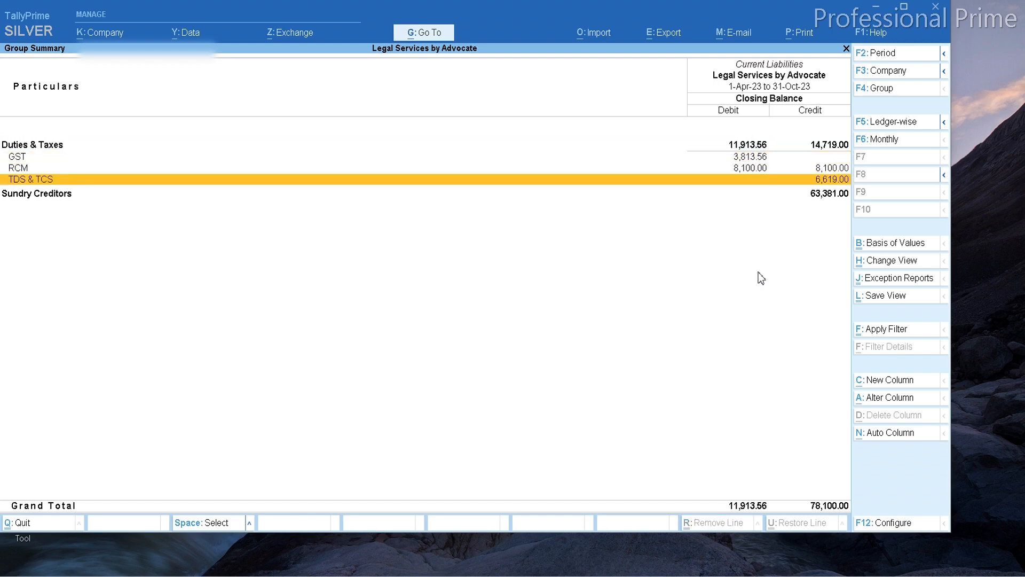
key("Up")
key("Return")
key("Down")
key("Down")
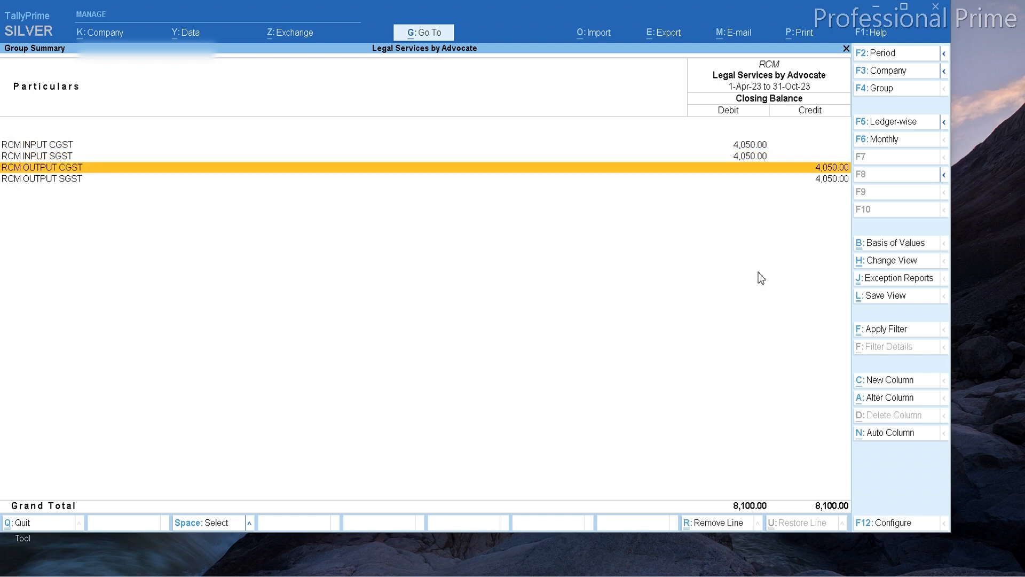
key("space")
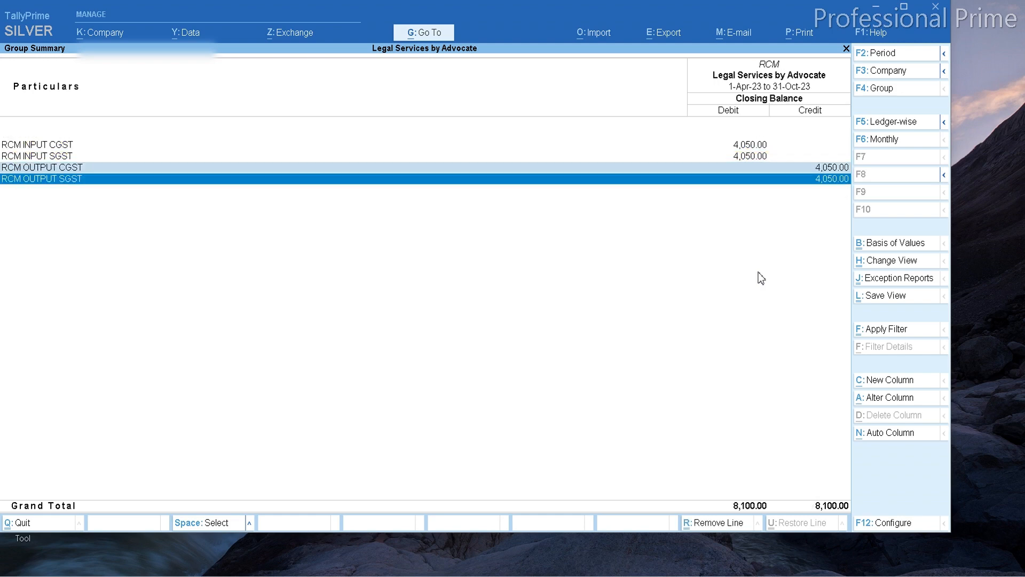
Close the reports and start a journal voucher dated 31-Oct-23 with reference number 01.
key("Escape")
key("Escape")
key("Escape")
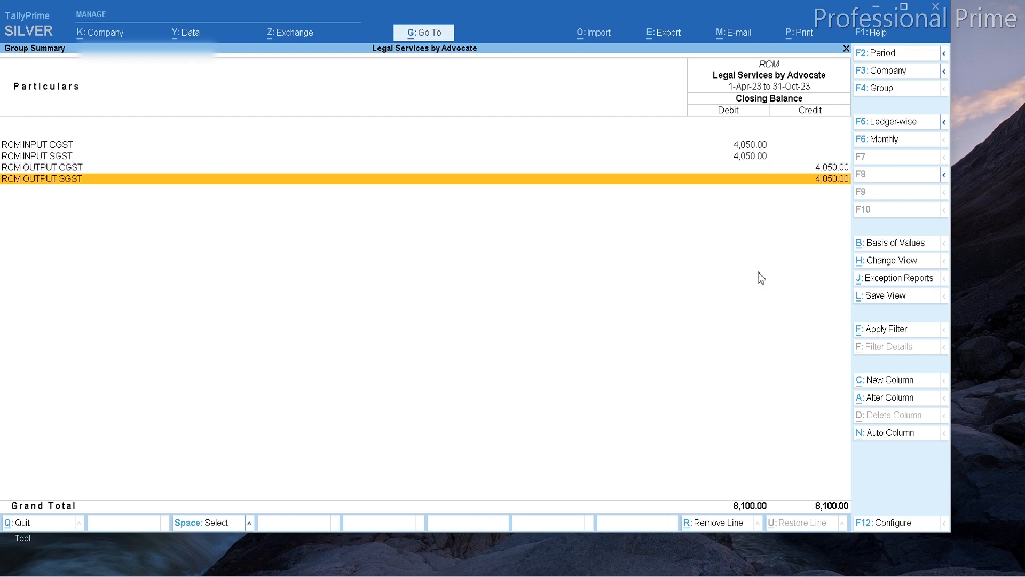
key("Escape")
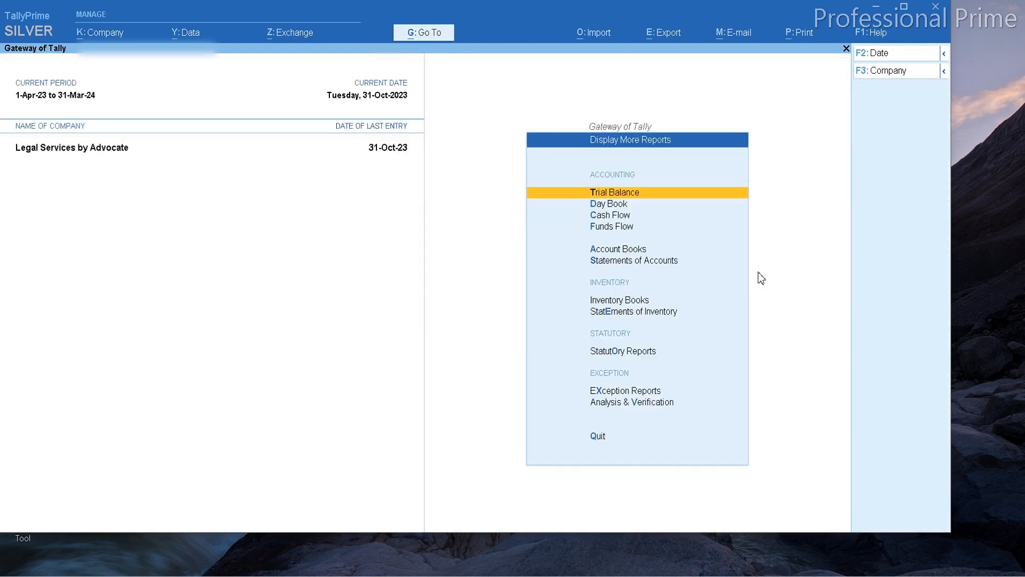
key("Escape")
key("v")
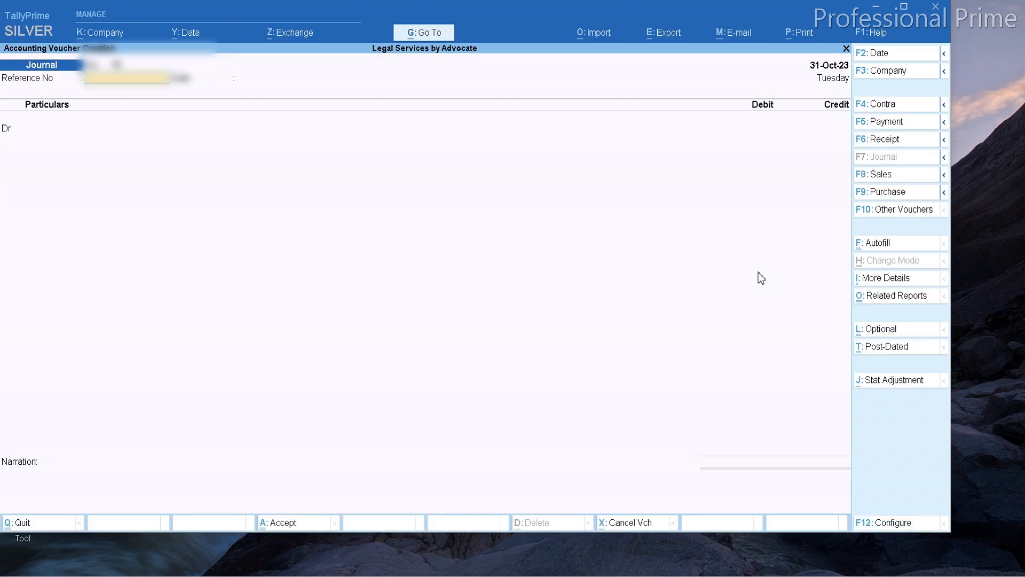
type("01")
key("Return")
key("Return")
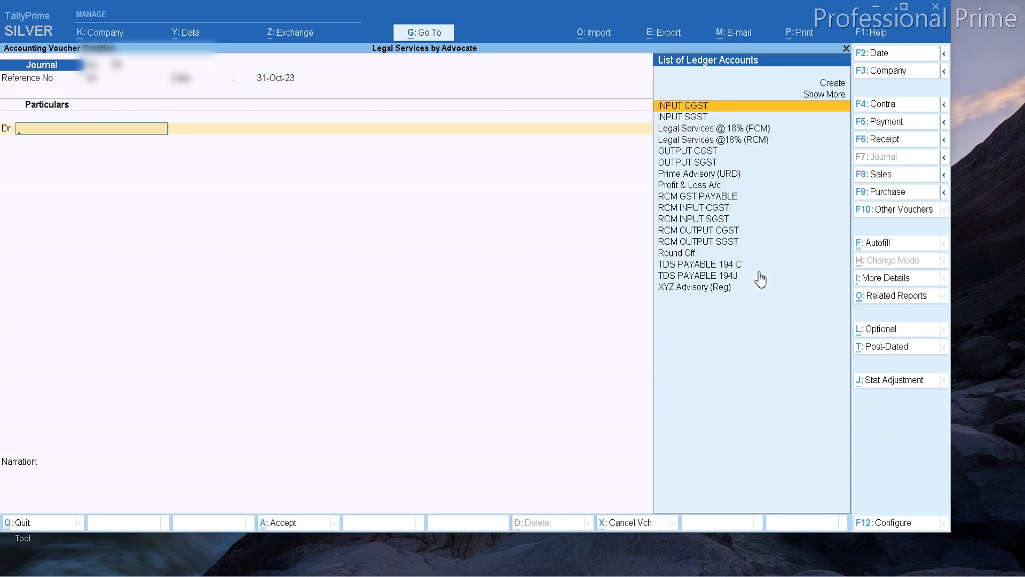
Debit the RCM OUTPUT CGST ledger with 4,050 in the journal.
type("OU")
key("Down")
key("Down")
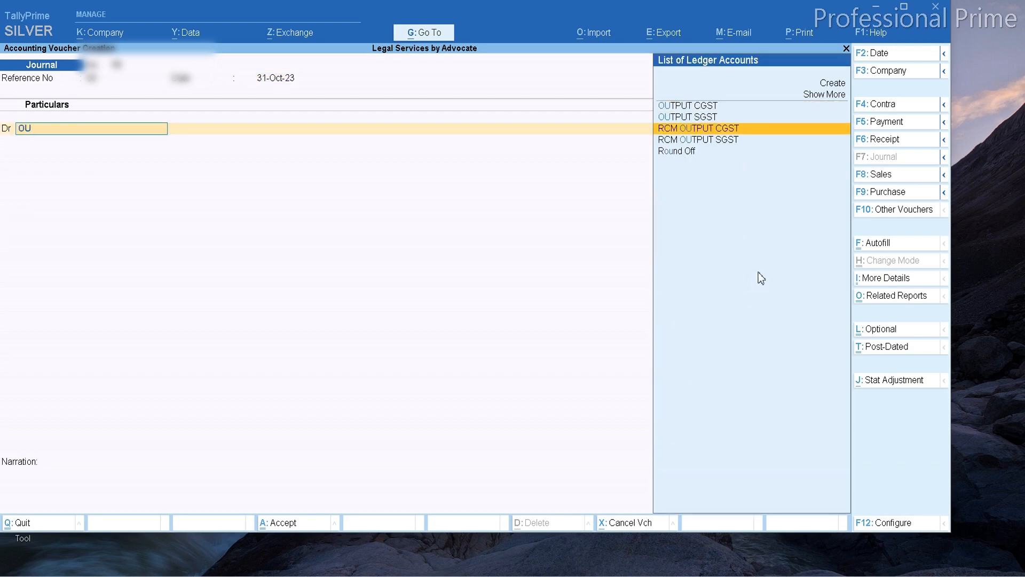
key("Return")
type("4050")
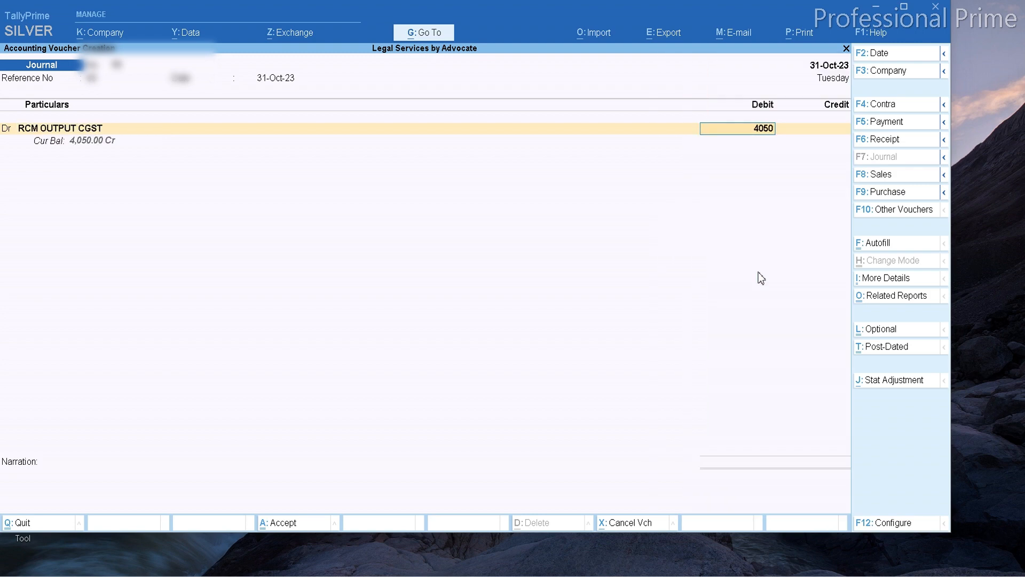
key("Return")
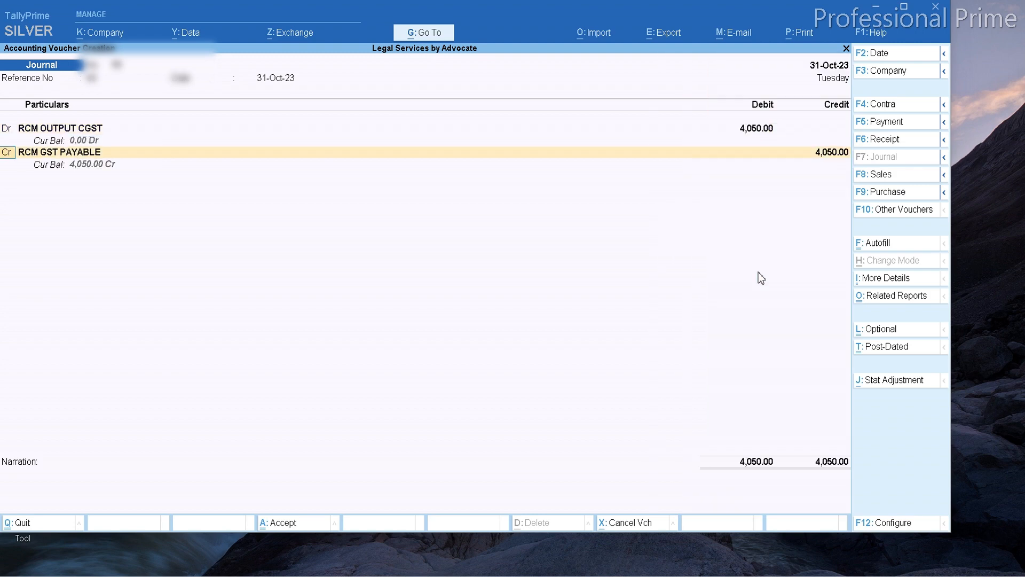
Change the second journal entry to a debit of 4,050 to the RCM OUTPUT SGST ledger.
key("d")
key("Return")
key("Down")
key("Down")
key("Down")
key("Down")
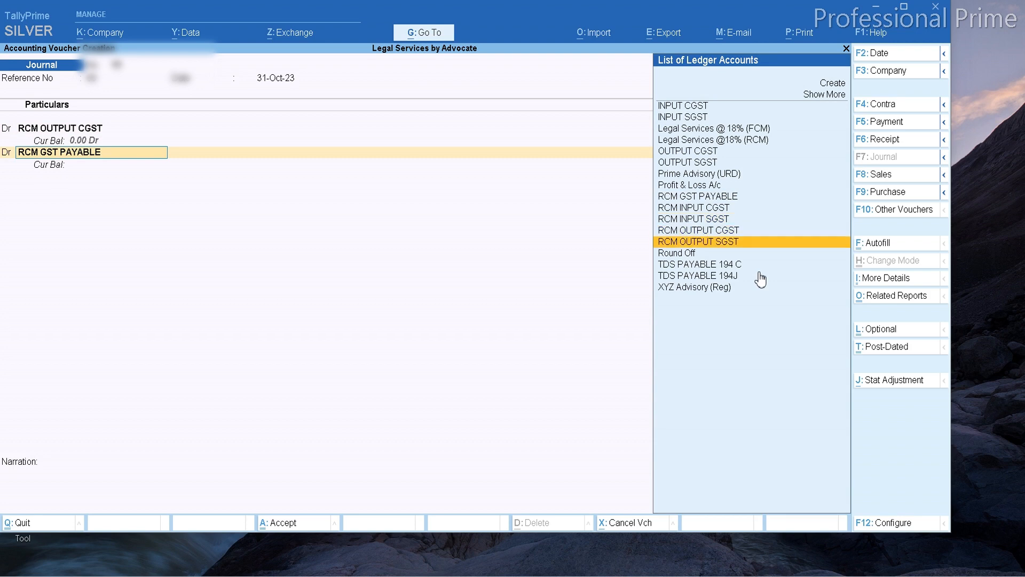
key("Return")
type("4050")
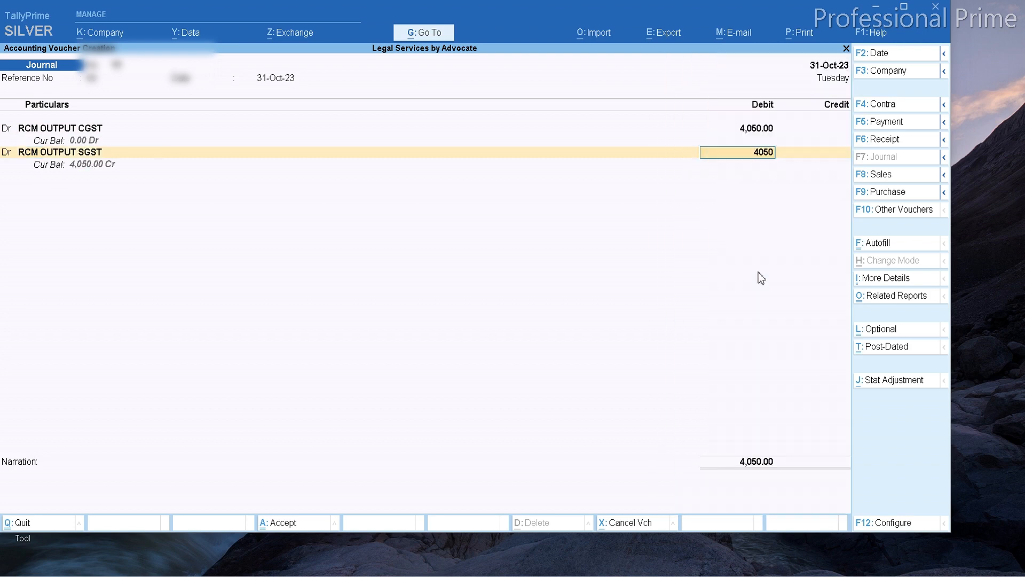
key("Return")
Credit RCM GST PAYABLE with 8,100, leave the TDS reference name and narration blank, and save the journal.
key("Return")
key("Return")
key("Return")
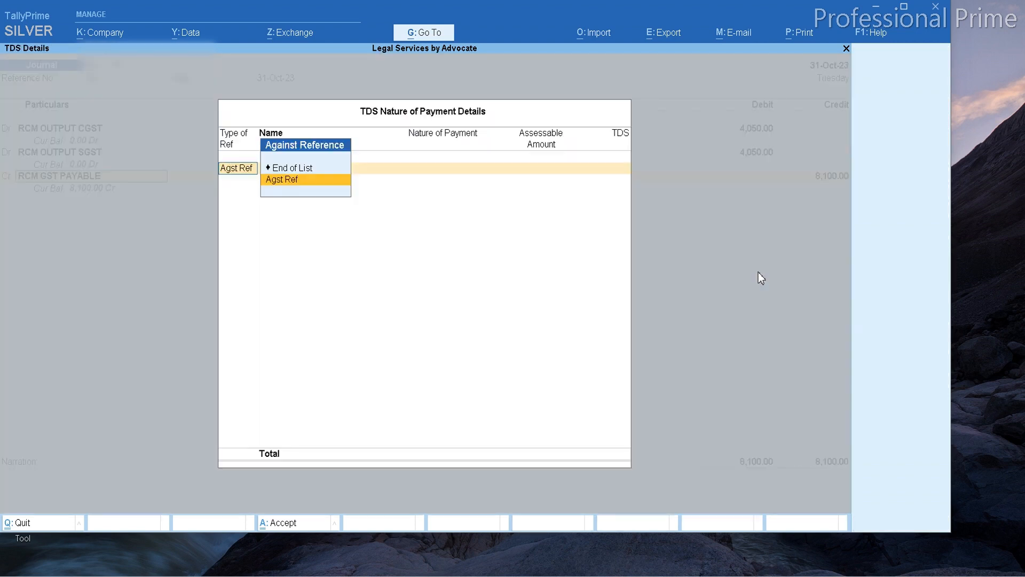
key("Return")
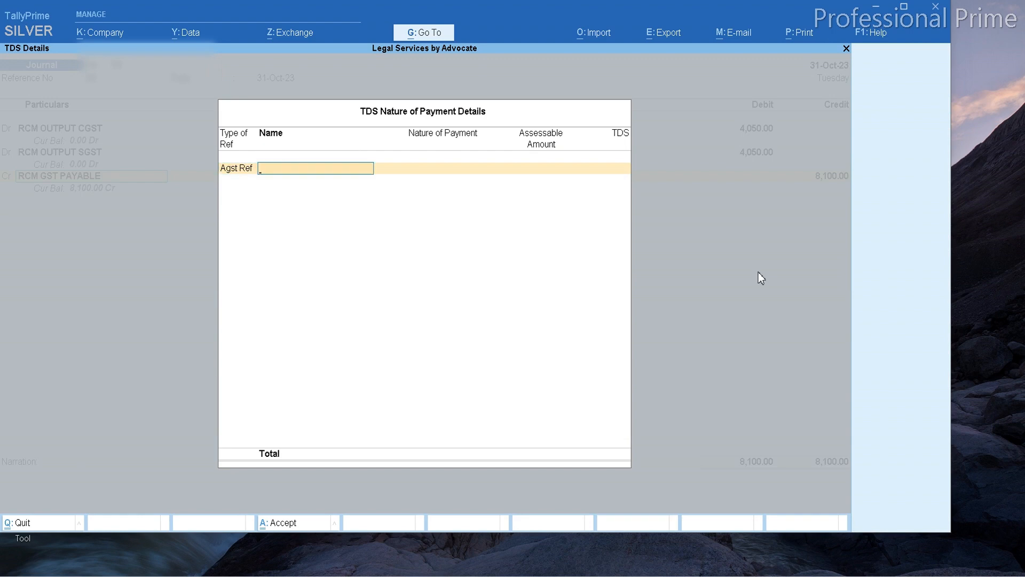
key("Return")
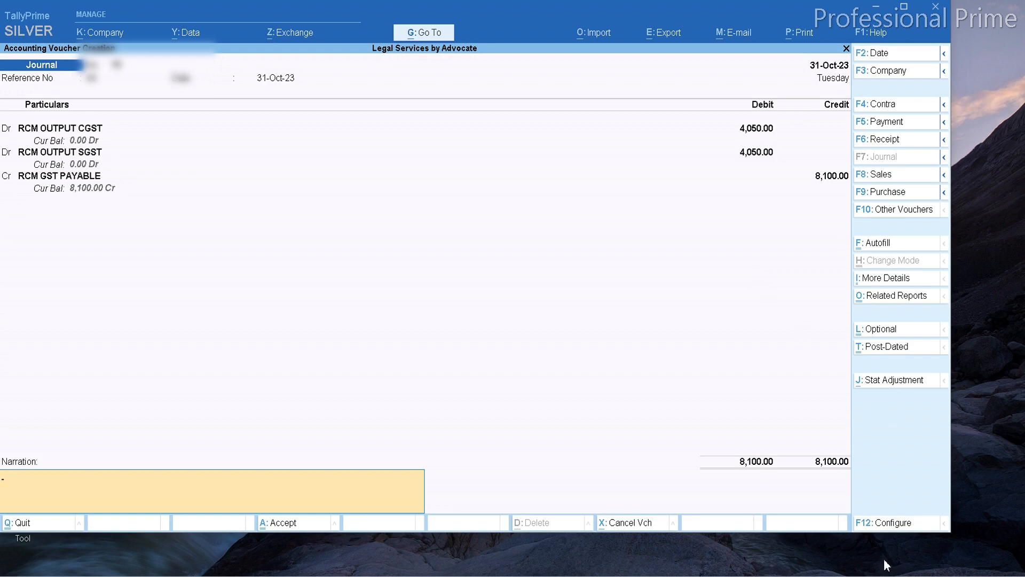
key("Return")
key("Return")
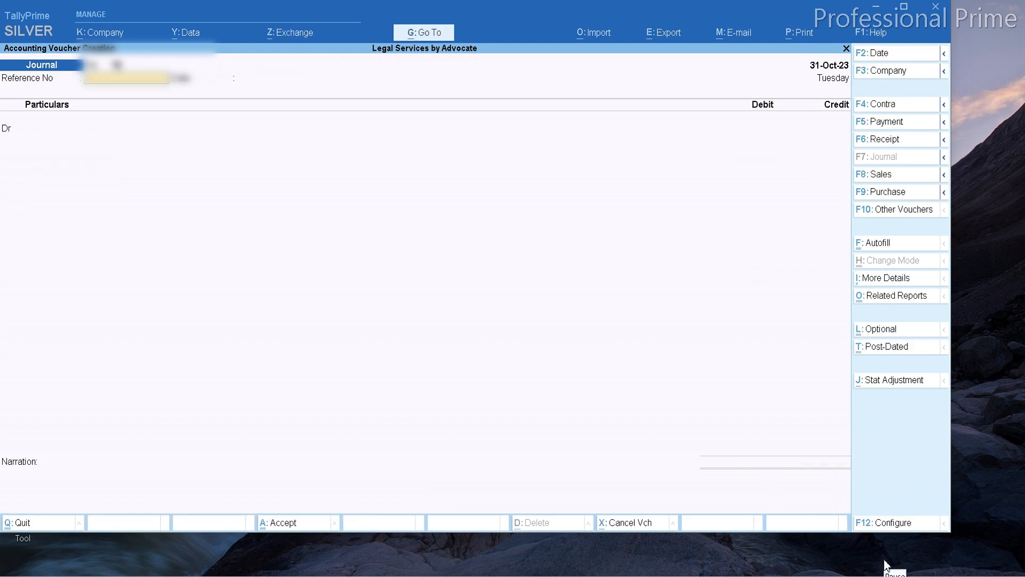
Quit voucher creation, open the Trial Balance and drill down to the Duties & Taxes group.
key("Escape")
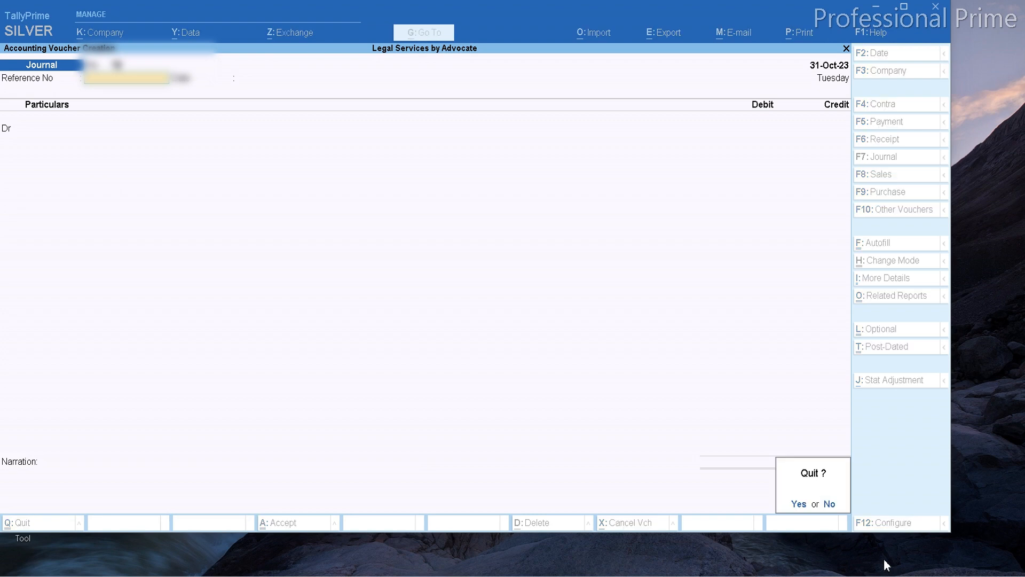
key("Return")
key("Escape")
key("n")
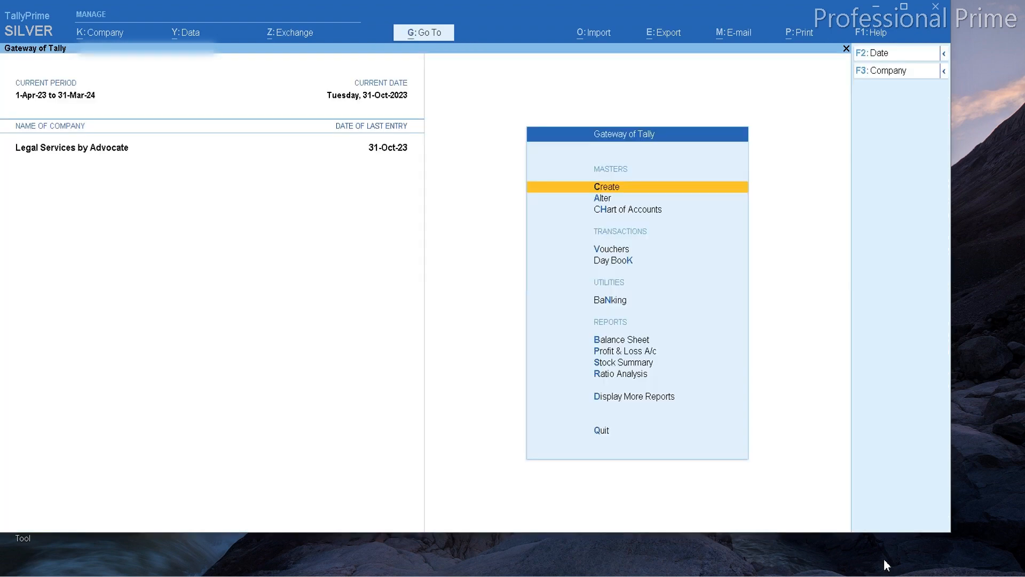
key("d")
key("Return")
key("Down")
key("Down")
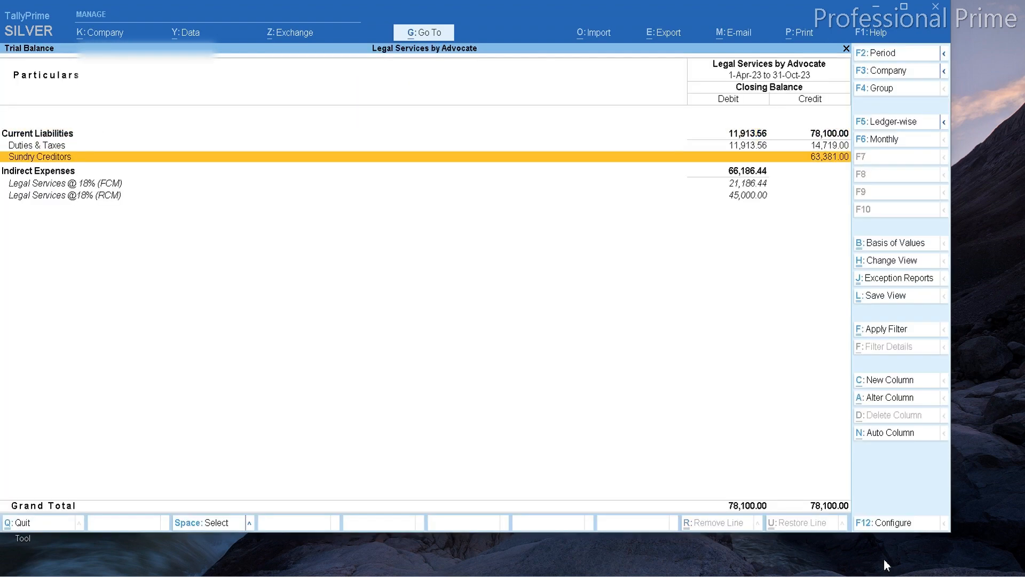
key("Up")
key("Return")
Go through the Duties & Taxes ledger balances and select the RCM GST PAYABLE line.
key("Down")
key("Down")
key("Down")
key("Down")
key("Down")
key("Down")
key("Down")
key("Down")
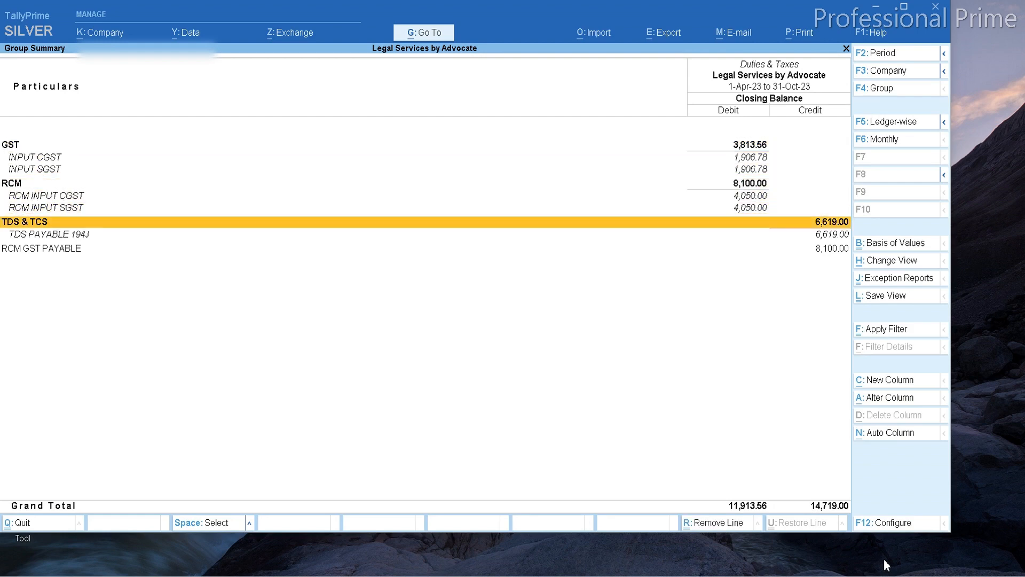
key("Return")
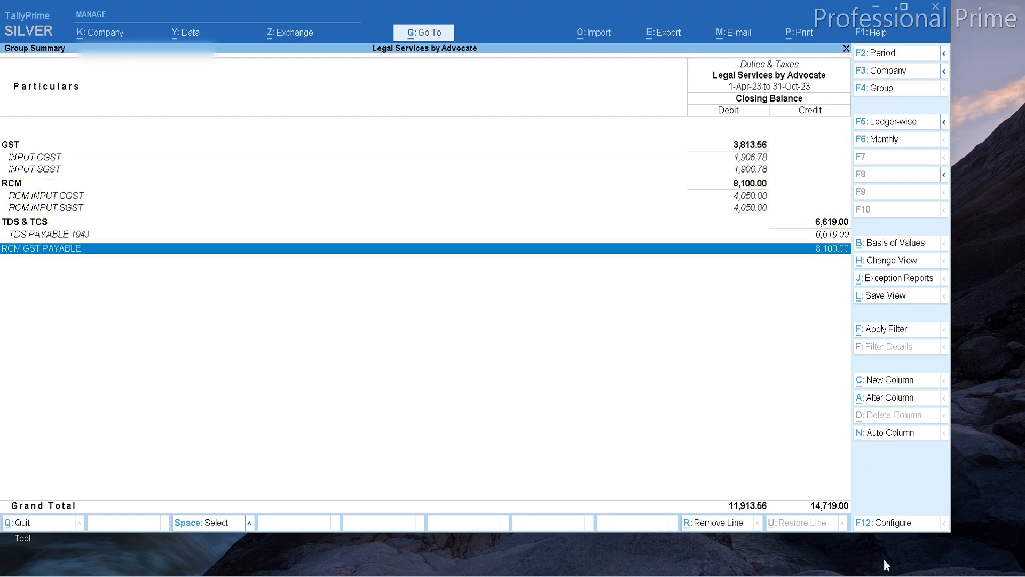
Examine the October vouchers of the TDS PAYABLE 194J ledger and return to Duties & Taxes.
key("Up")
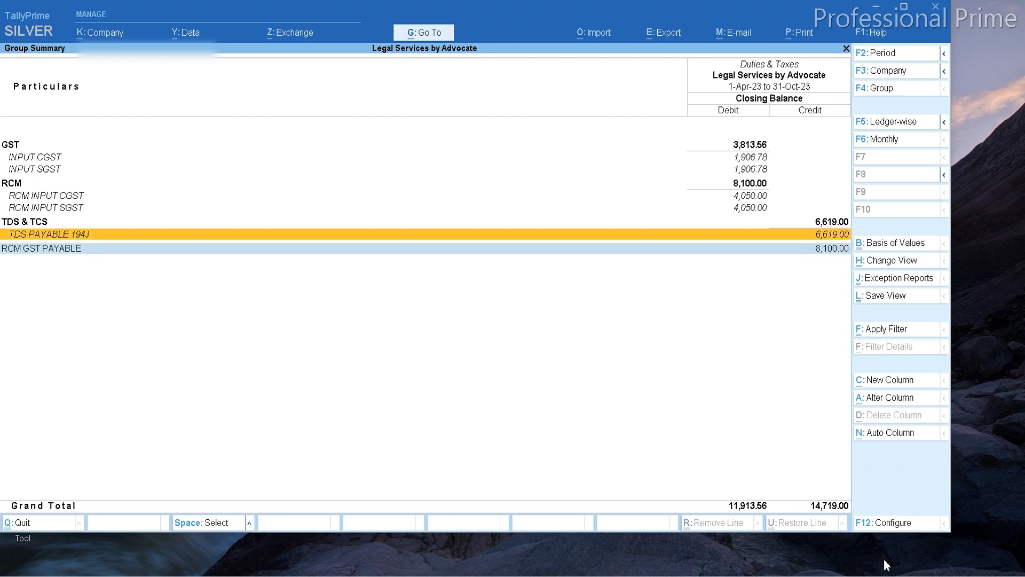
key("Return")
key("Return")
key("Down")
key("Down")
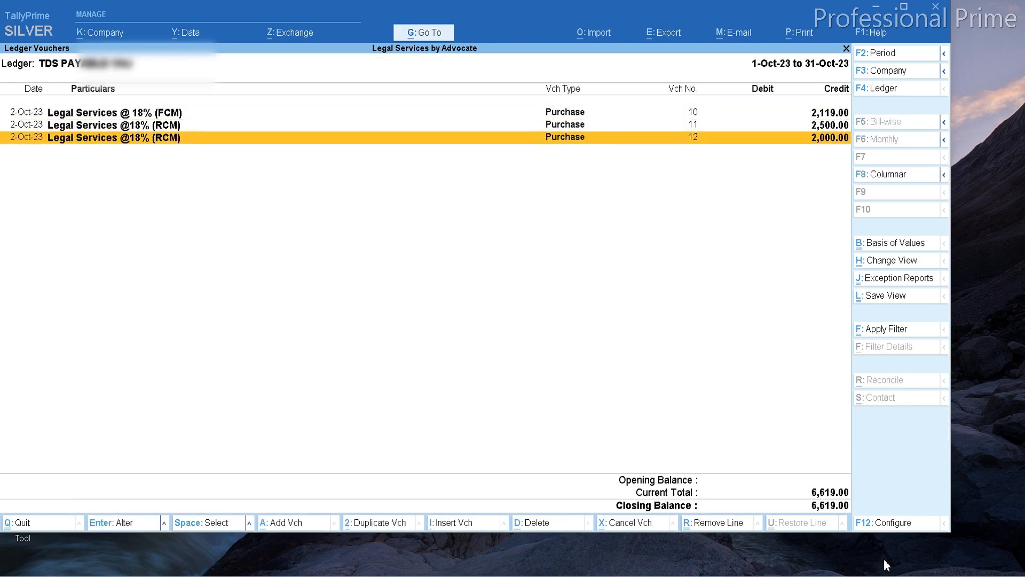
key("Escape")
key("Escape")
Open the RCM group and check the remaining RCM INPUT CGST and RCM INPUT SGST balances.
key("Up")
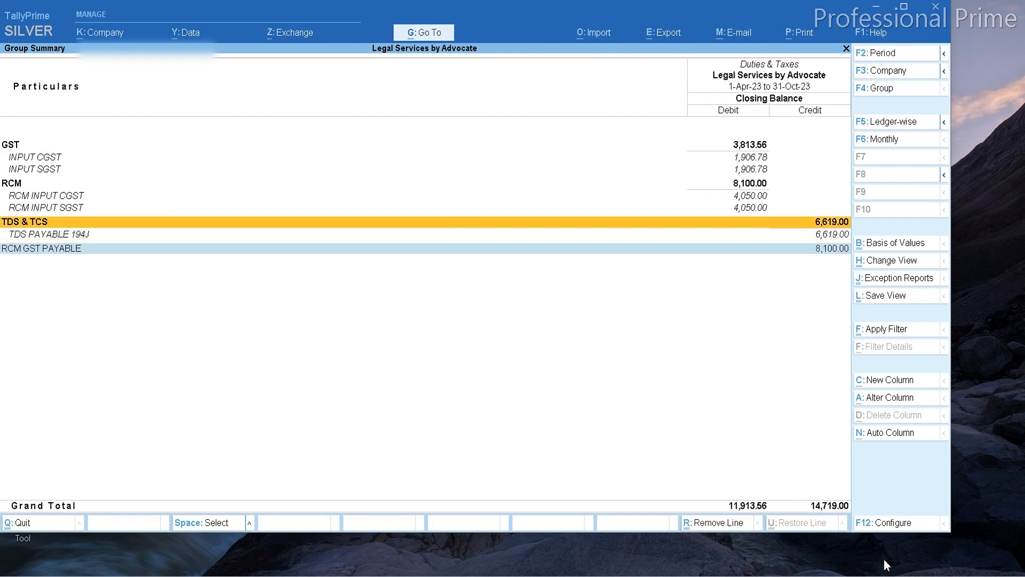
key("Up")
key("Up")
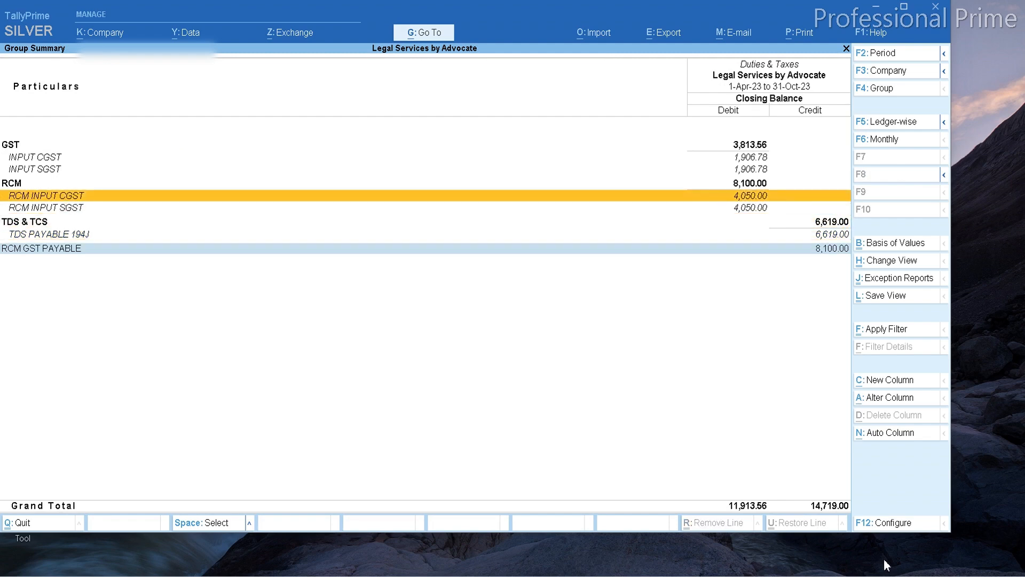
key("Up")
key("Return")
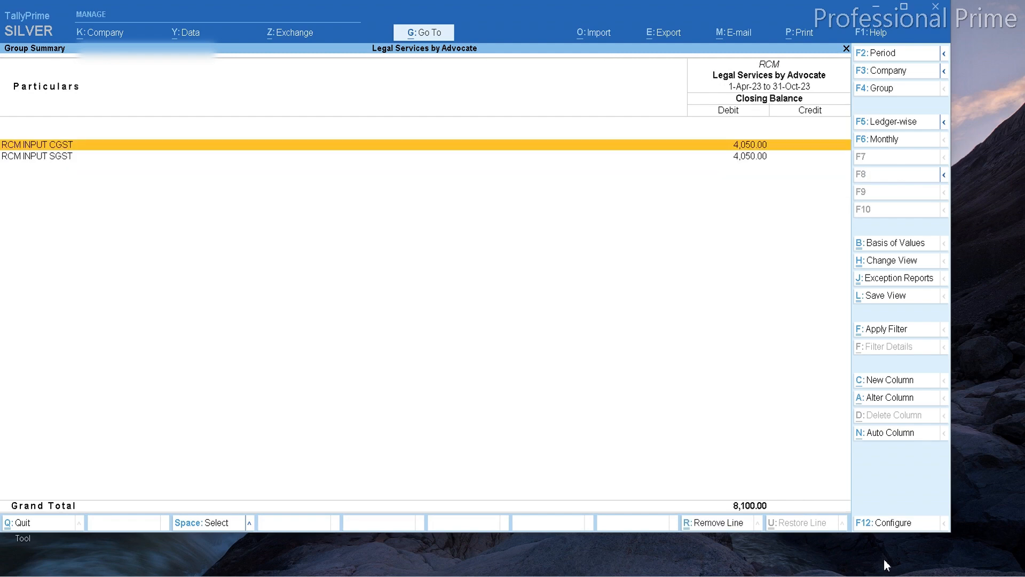
key("Down")
key("Up")
key("Down")
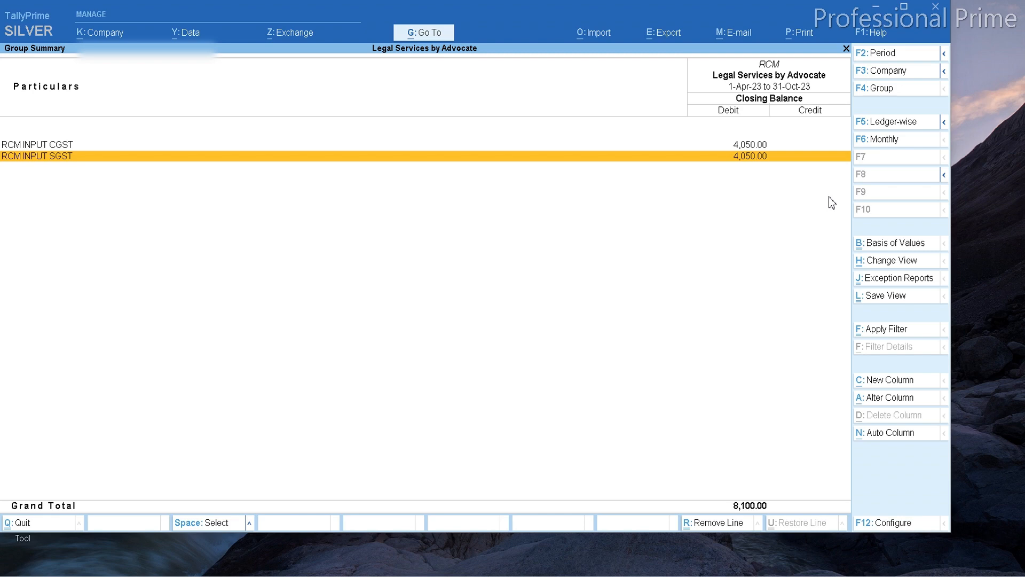
Return to Duties & Taxes and open the October vouchers of the RCM GST PAYABLE ledger.
key("Escape")
key("Down")
key("Down")
key("Down")
key("Down")
key("Down")
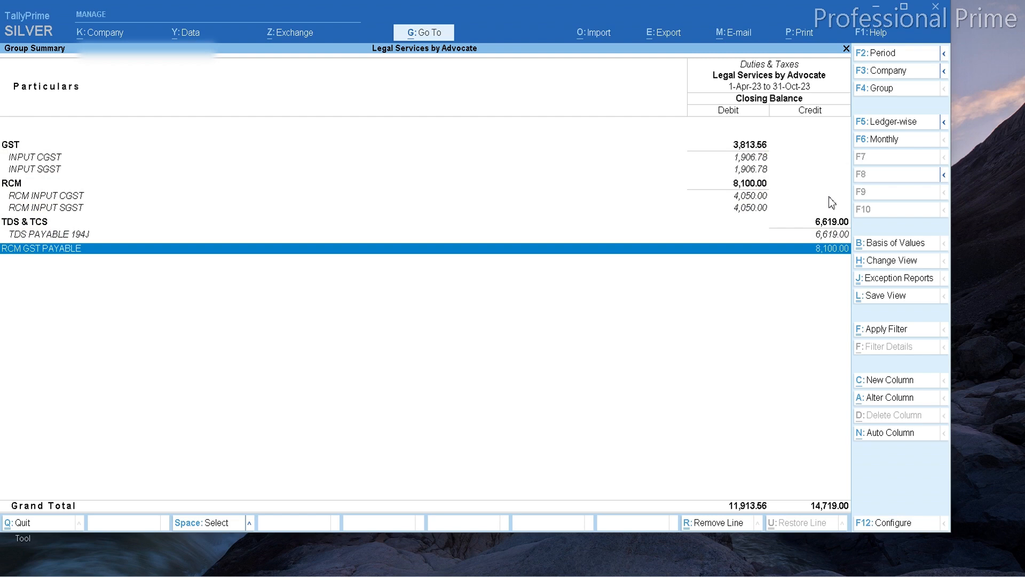
key("Return")
key("Return")
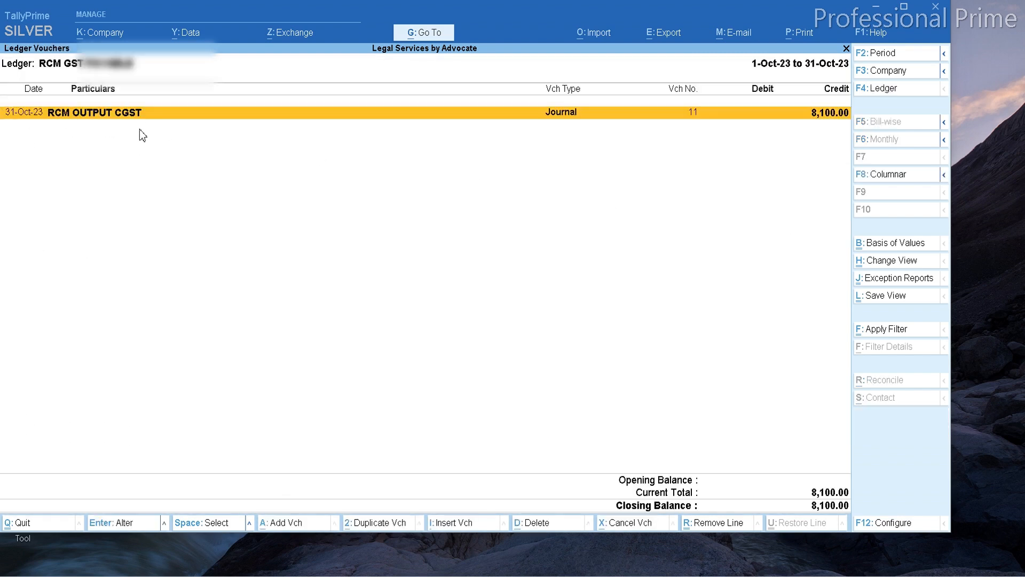
Add a payment voucher from the RCM GST PAYABLE ledger and set its date to 20-Nov-23.
key("alt+a")
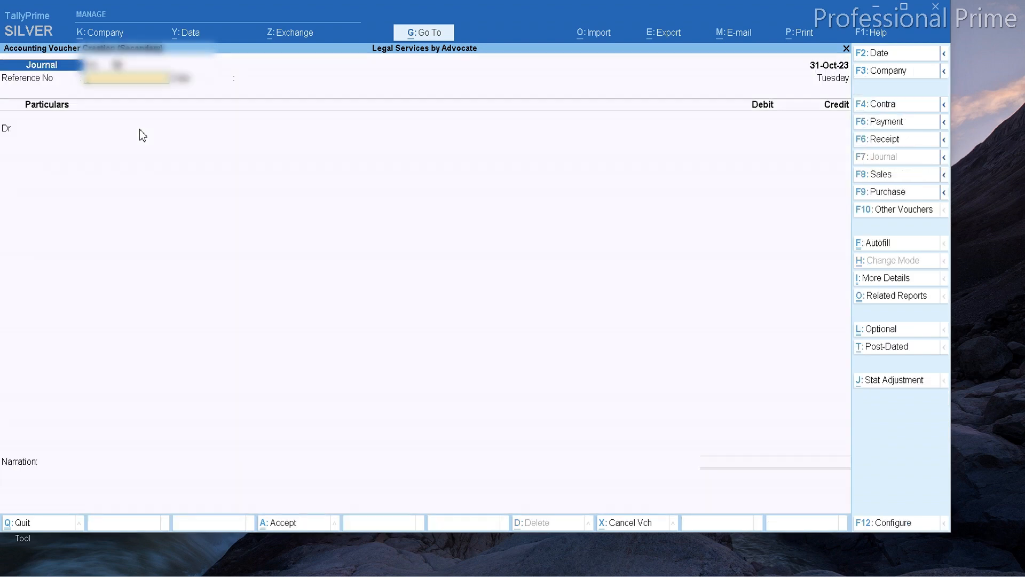
left_click(890, 130)
key("F2")
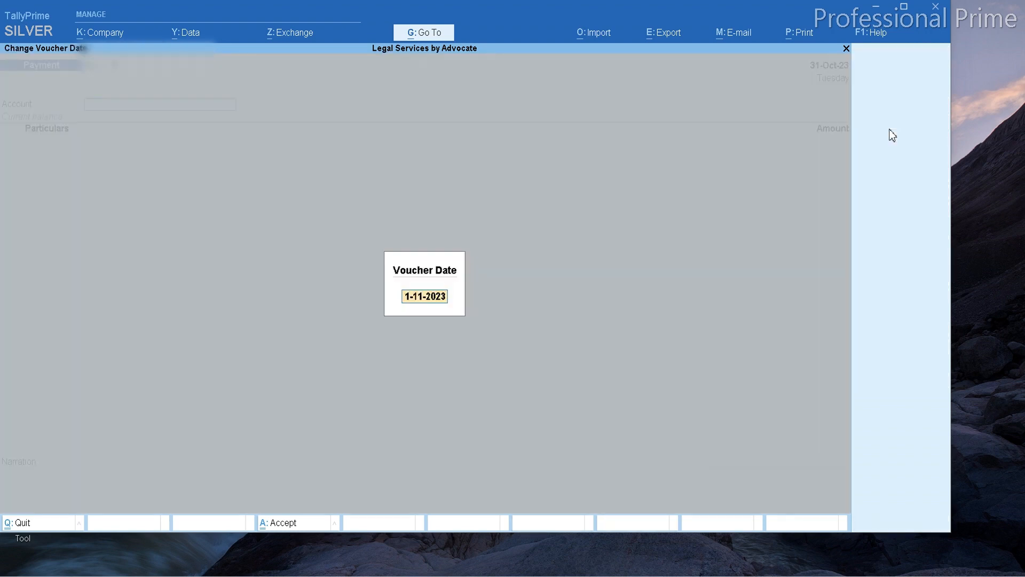
type("20.10")
key("BackSpace")
type("1")
key("Return")
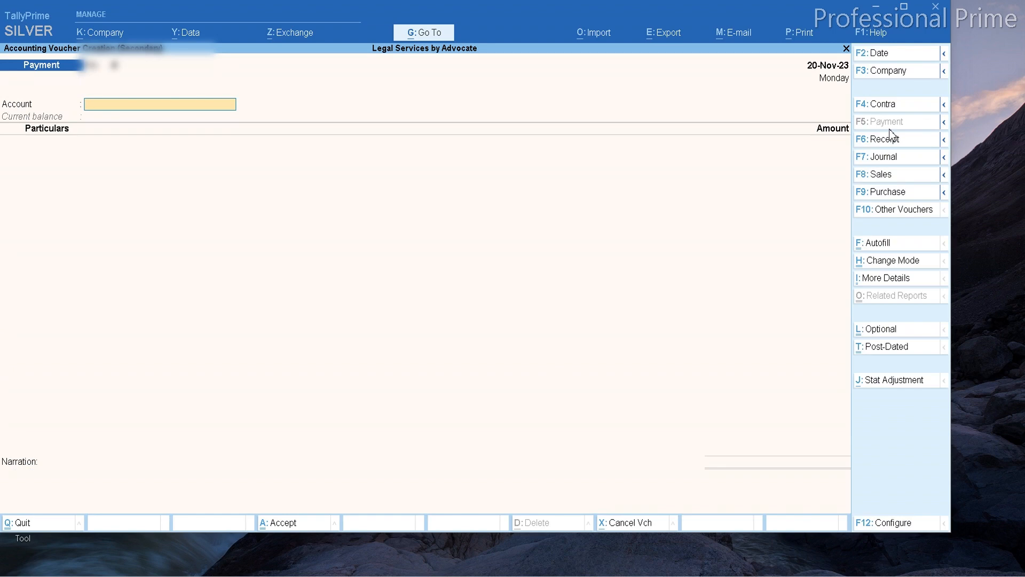
Autofill the voucher as a GST stat payment for Tax (Reverse Charge), covering 1-Oct-23 to 31-Oct-23.
left_click(885, 248)
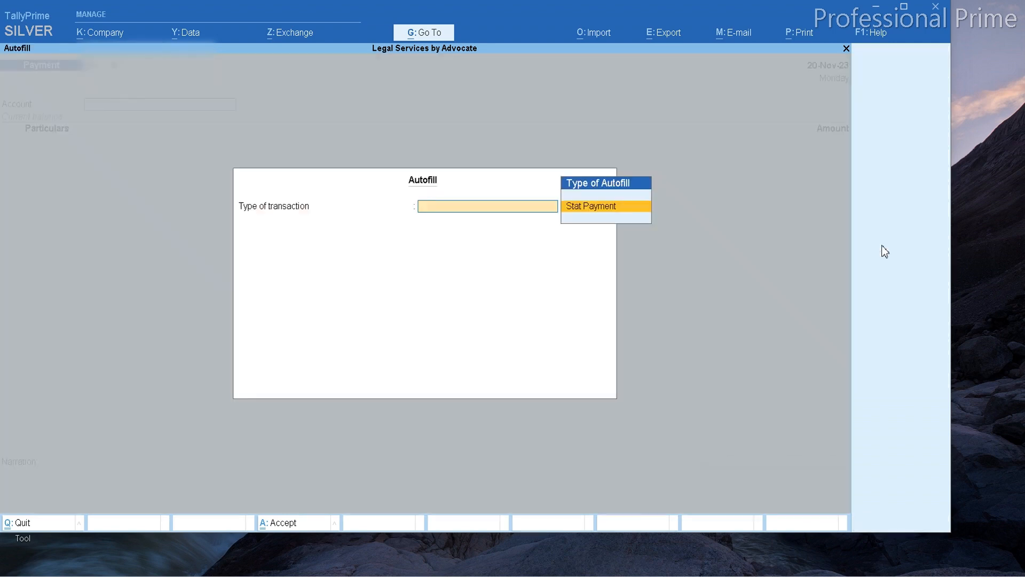
key("Return")
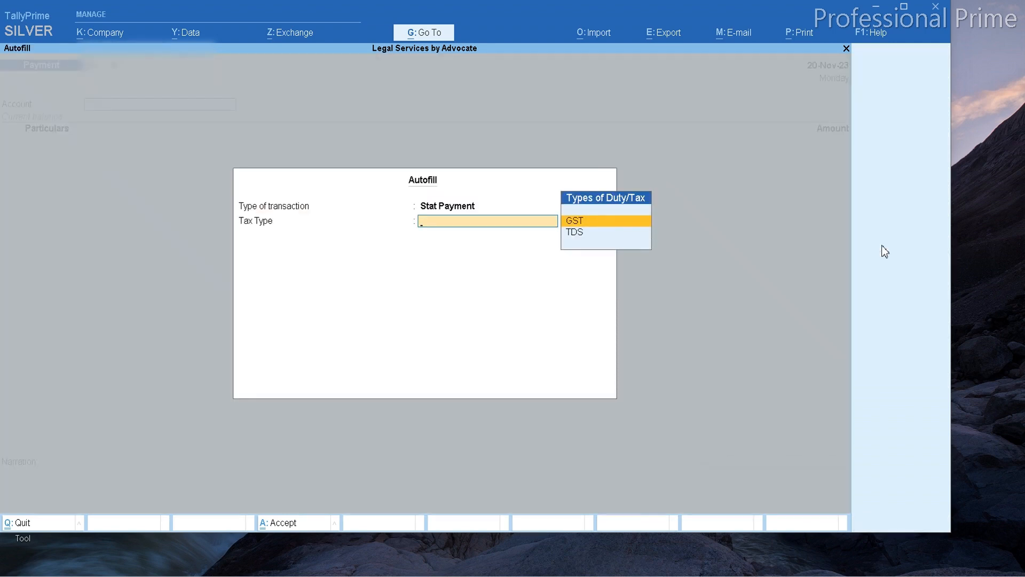
key("Return")
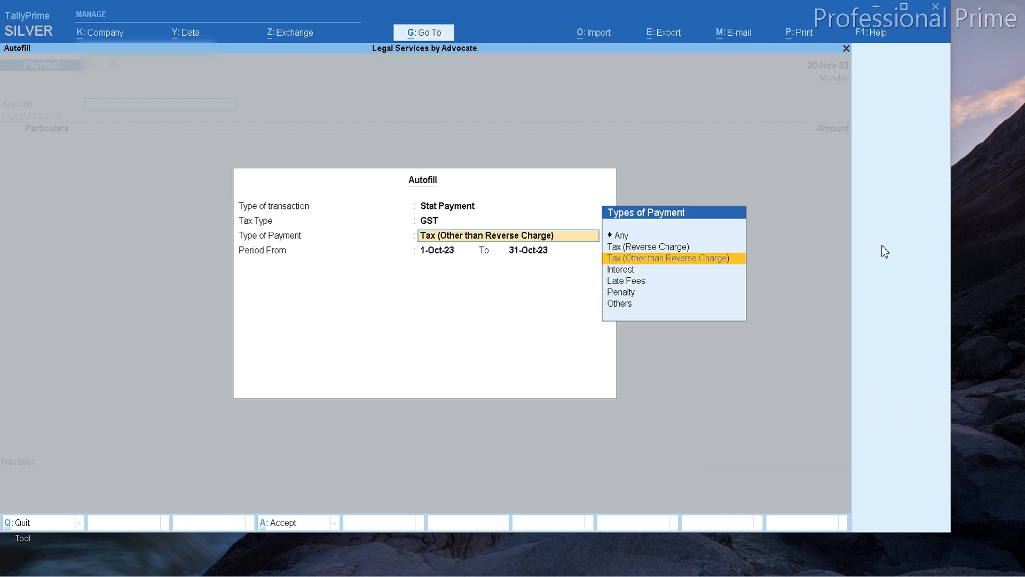
key("Up")
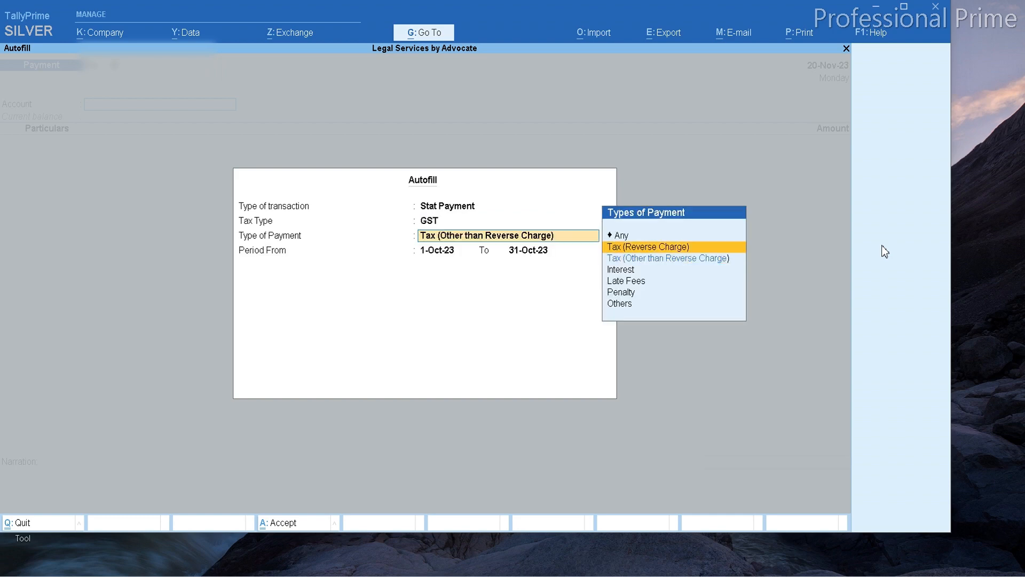
left_click(695, 242)
key("Return")
key("Return")
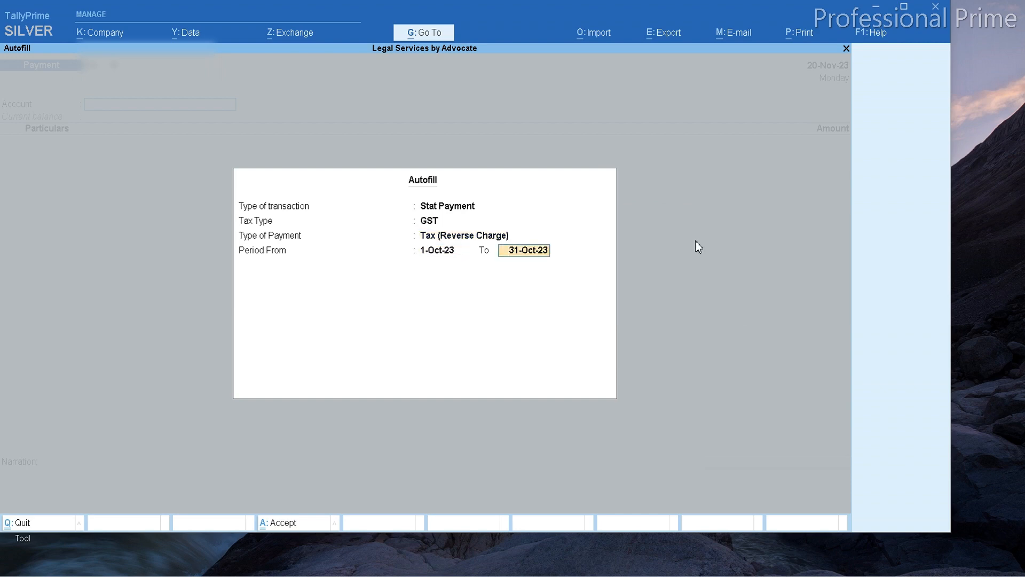
Choose STATE BANK OF INDIA as the paying account and RCM GST PAYABLE as the ledger in the particulars.
type("s")
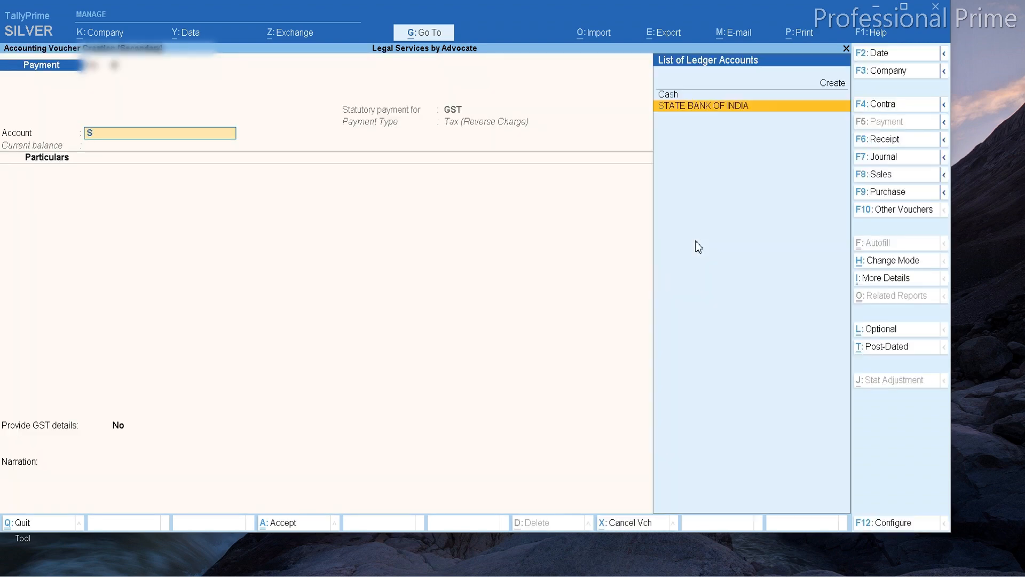
key("Return")
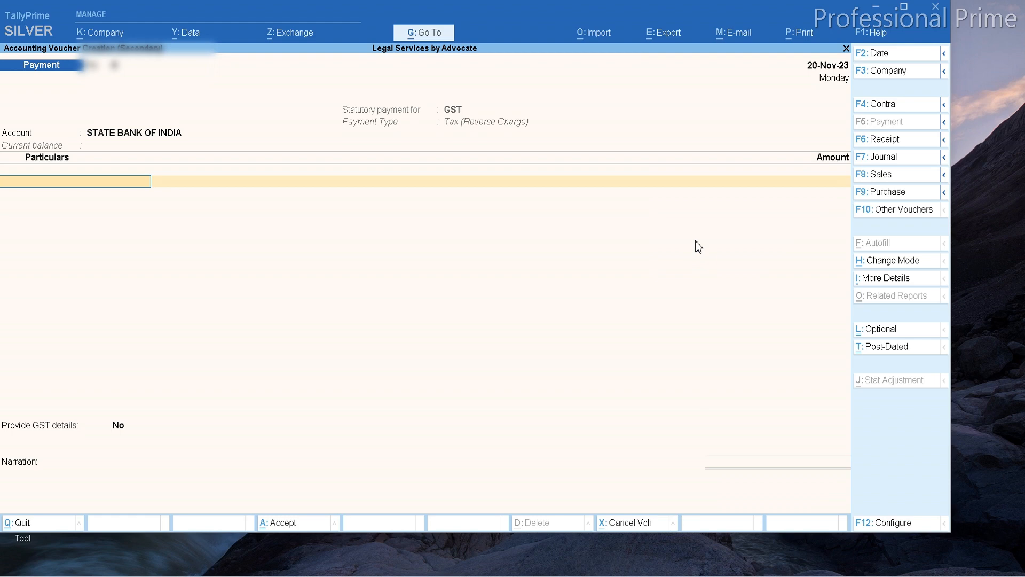
type("GST")
key("Down")
key("Down")
key("Down")
key("Down")
key("Down")
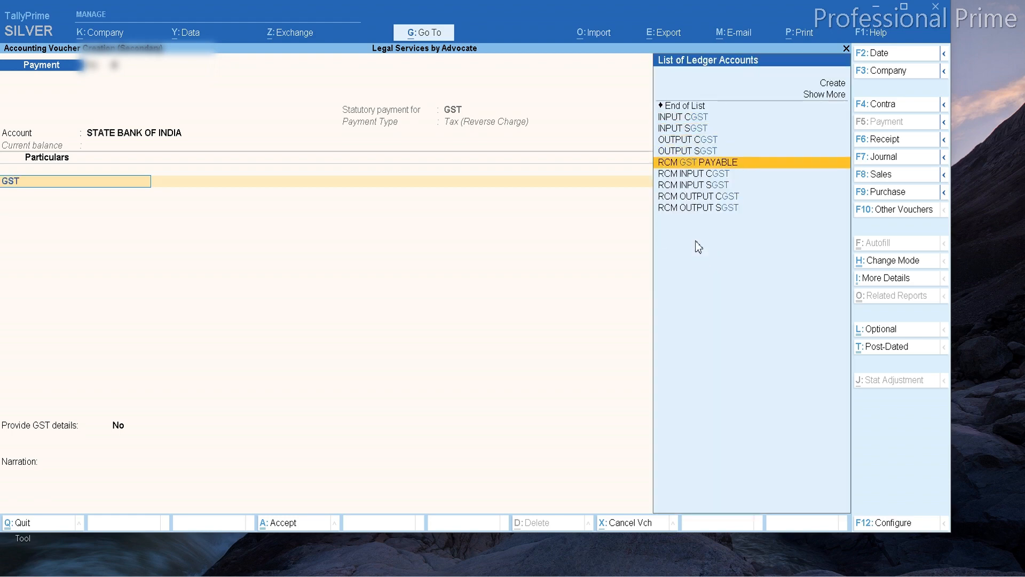
key("Return")
key("Return")
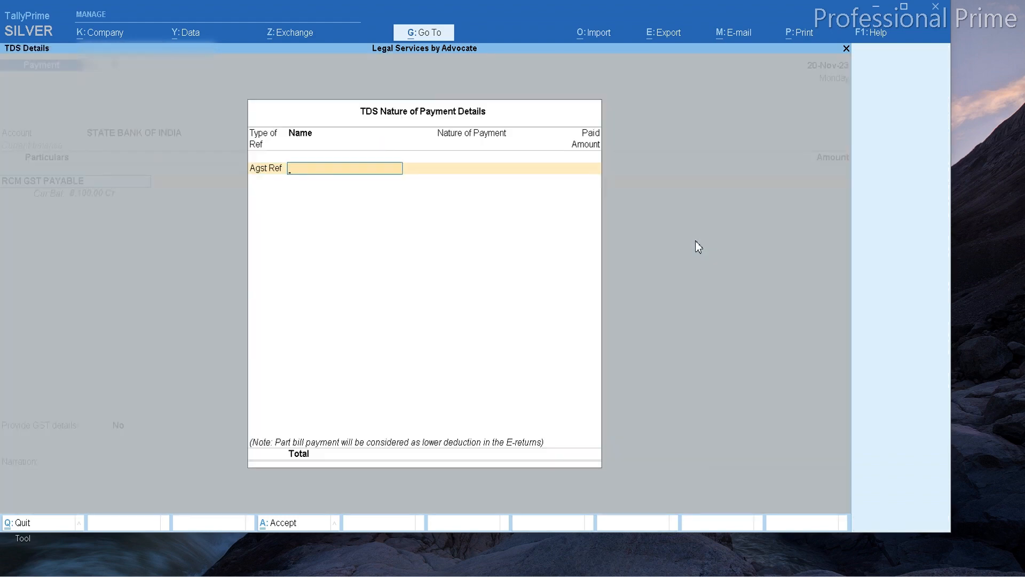
Leave the TDS nature of payment details empty and enter 81,000 as the RCM GST PAYABLE amount.
key("Up")
key("Return")
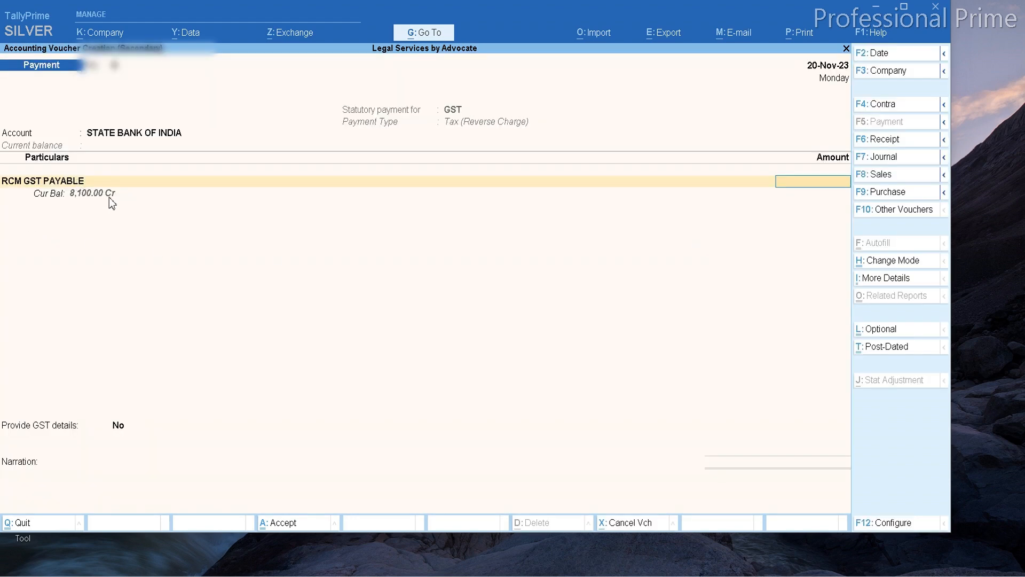
type("81000")
key("Return")
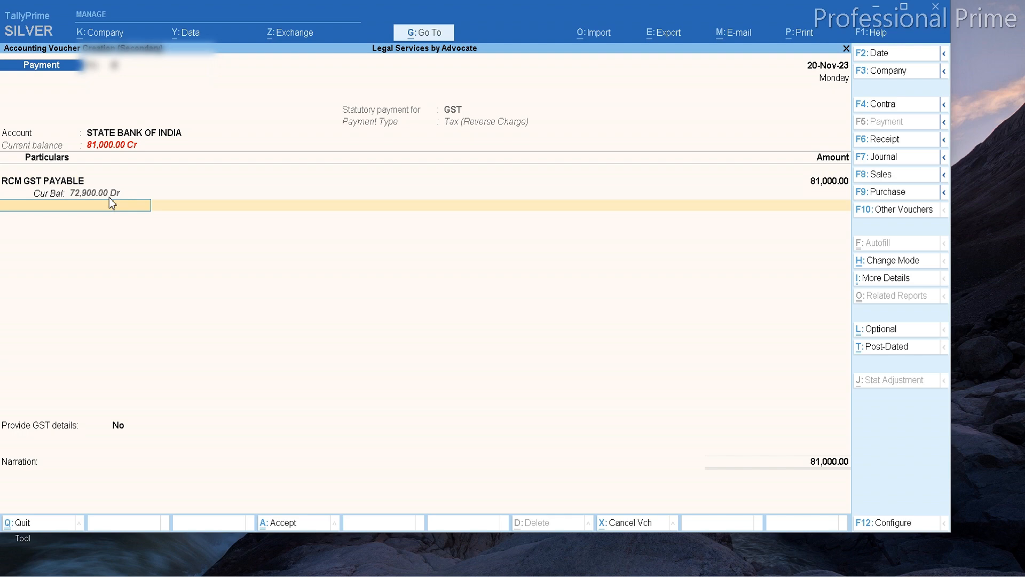
key("Return")
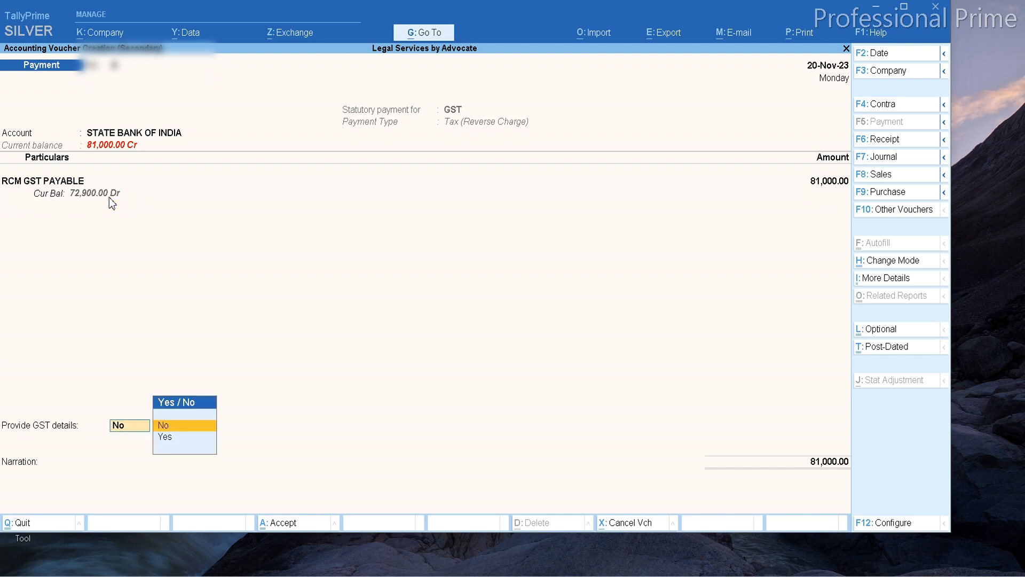
Provide GST details with NEFT/RTGS as the mode of payment, leaving the other bank details blank.
key("y")
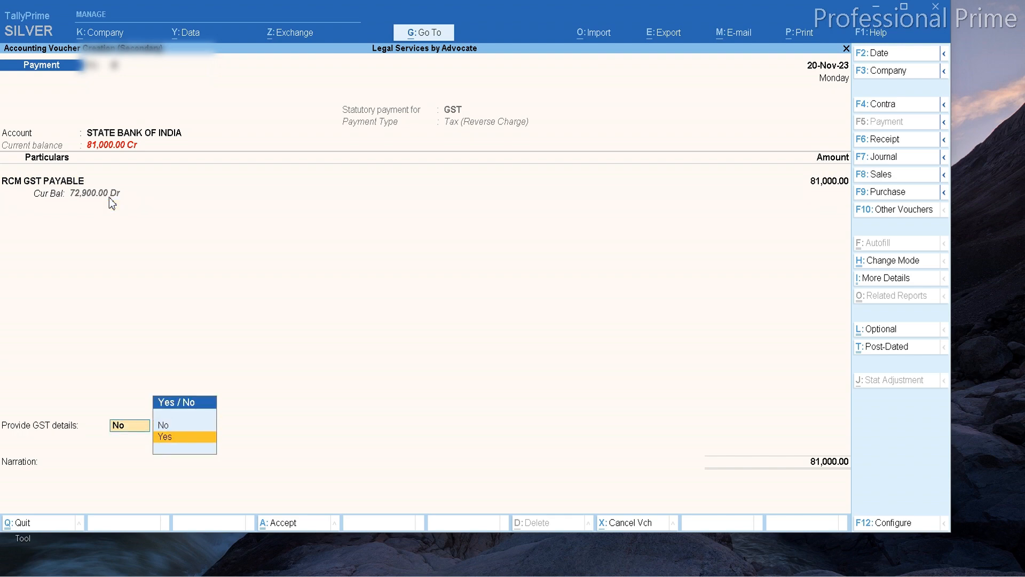
key("Return")
key("Down")
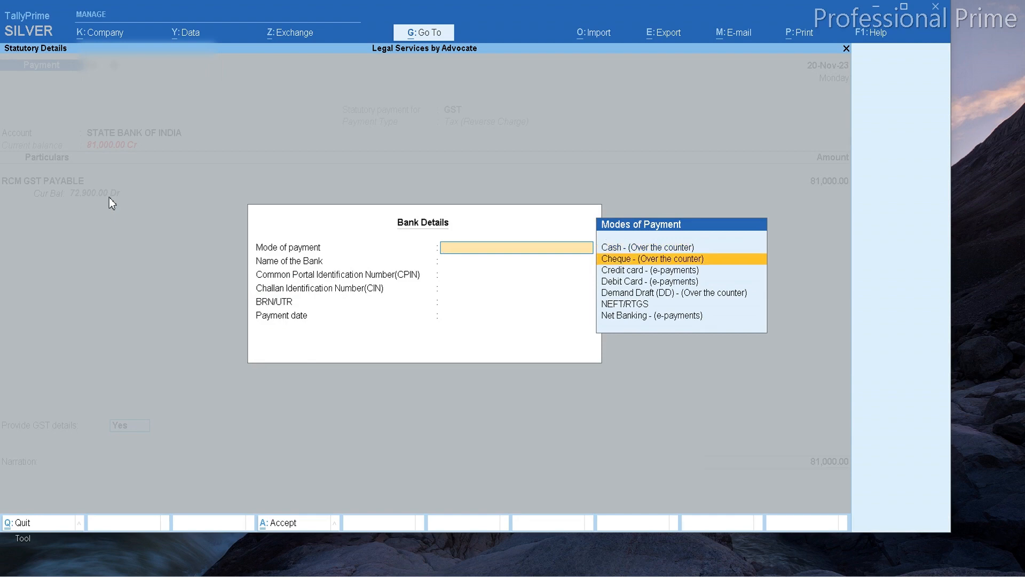
key("Down")
key("Down")
key("Down")
key("Down")
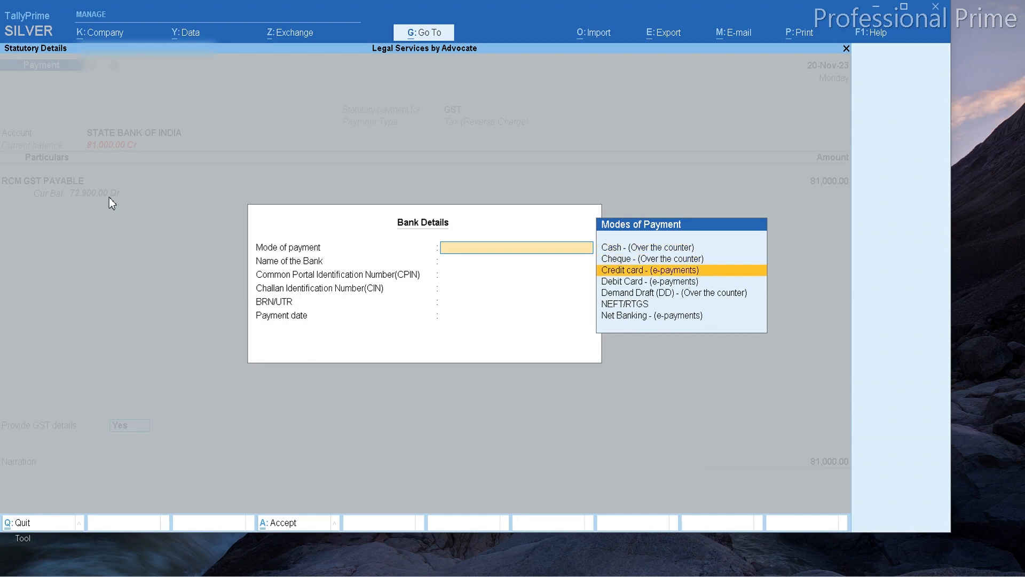
key("Return")
key("Return")
key("Return")
key("Return")
key("Return")
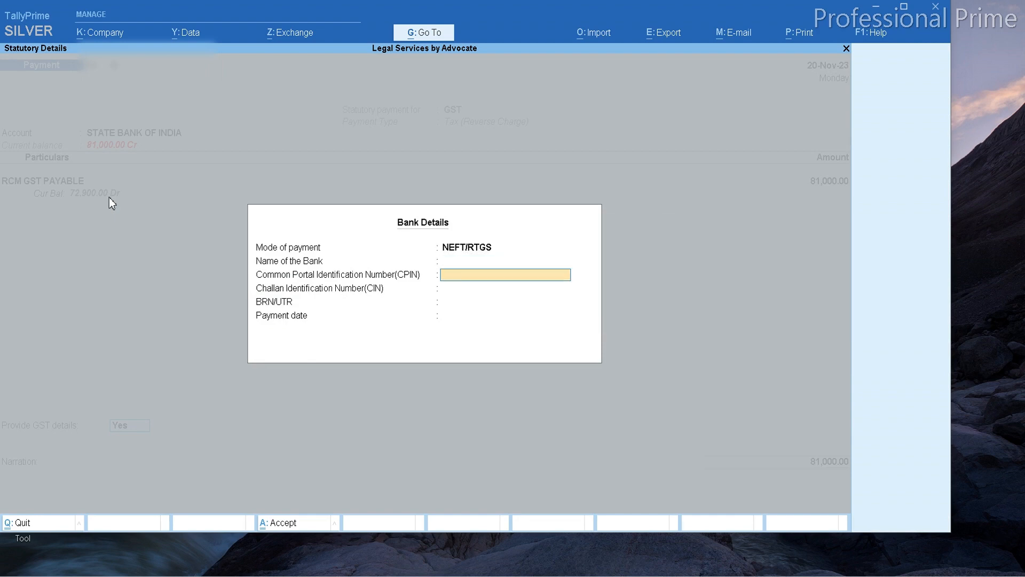
key("Return")
key("Return")
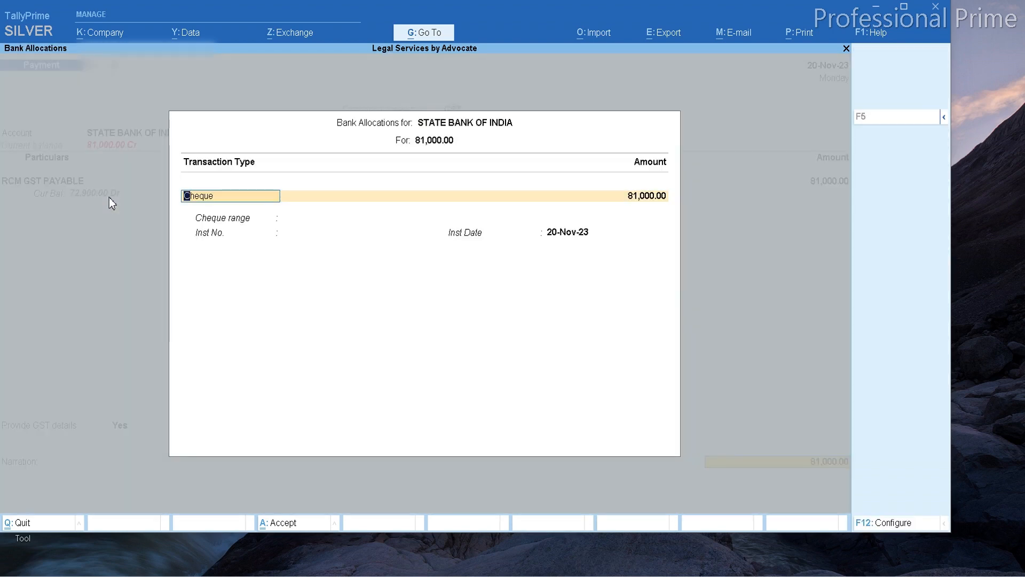
Accept the cheque bank allocation dated 20-Nov-23 and save the payment voucher without a narration.
key("Return")
key("Return")
key("Return")
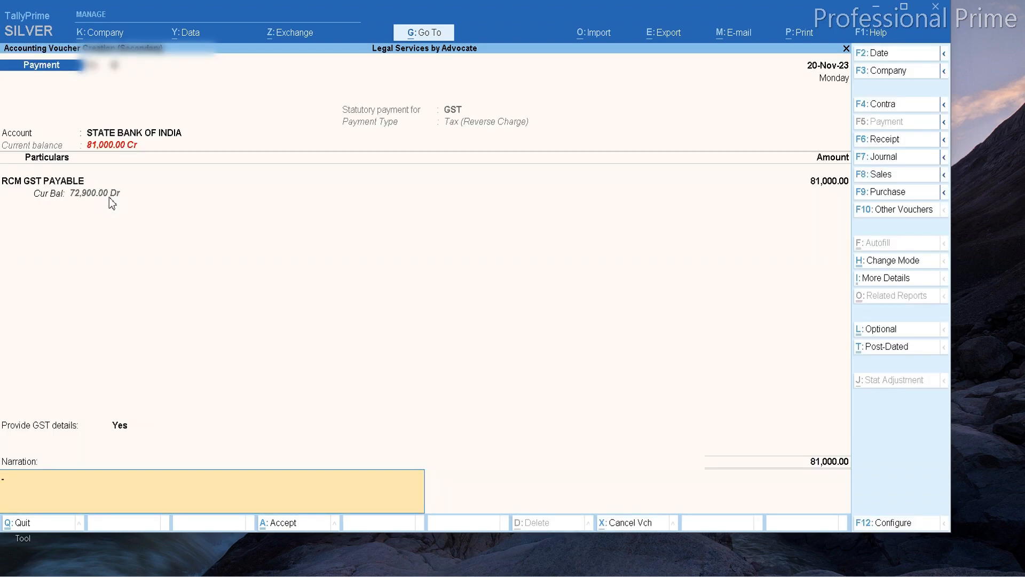
key("Return")
key("Return")
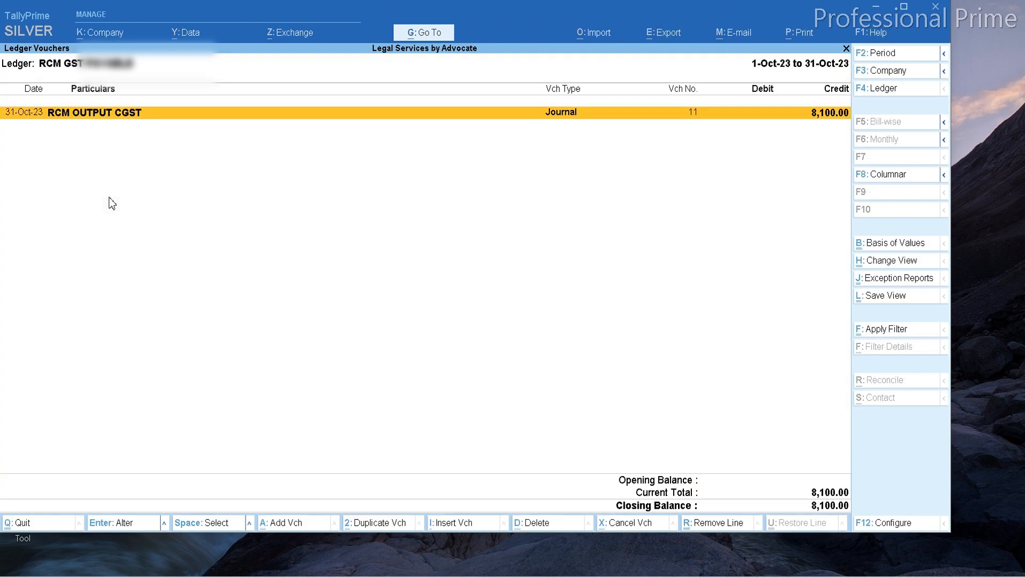
Change the RCM GST PAYABLE ledger report period to 1-Apr-23 through 20-Nov-23.
key("Return")
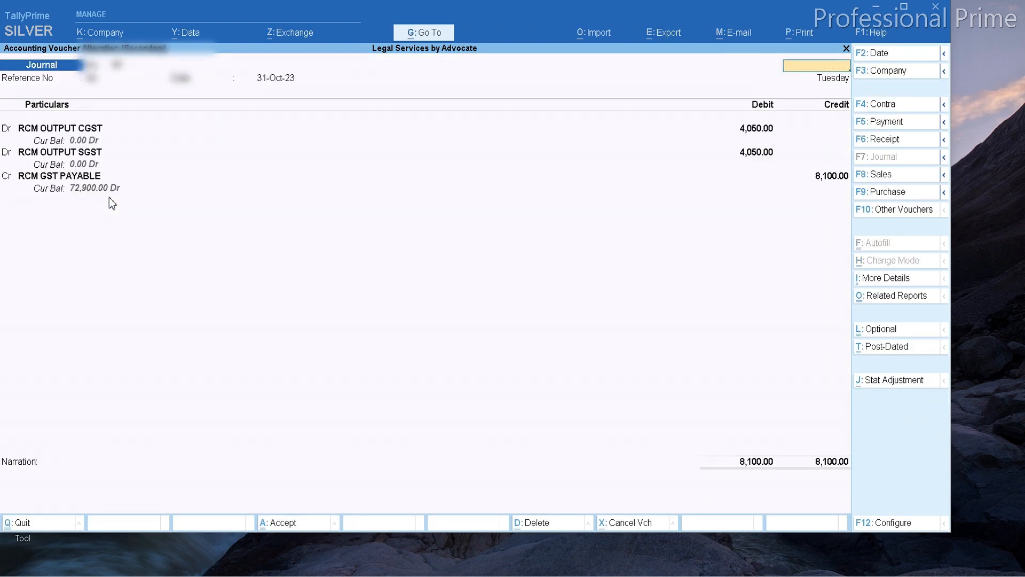
key("Escape")
key("alt+F2")
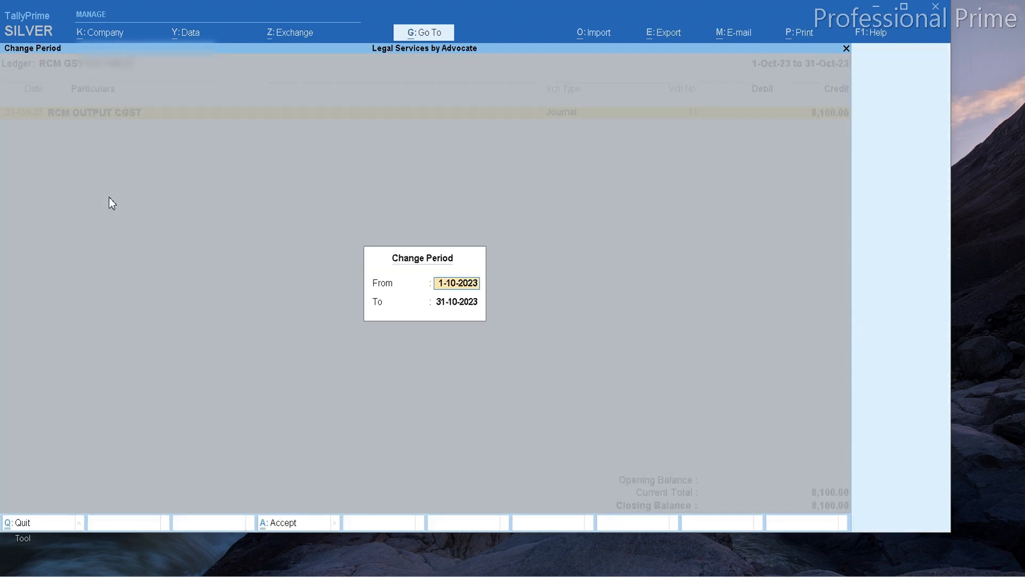
type("1-4")
key("Return")
type("20-11")
key("Return")
Open the STATE BANK OF INDIA payment voucher and correct the RCM GST PAYABLE amount to 8,100.
key("Down")
key("Return")
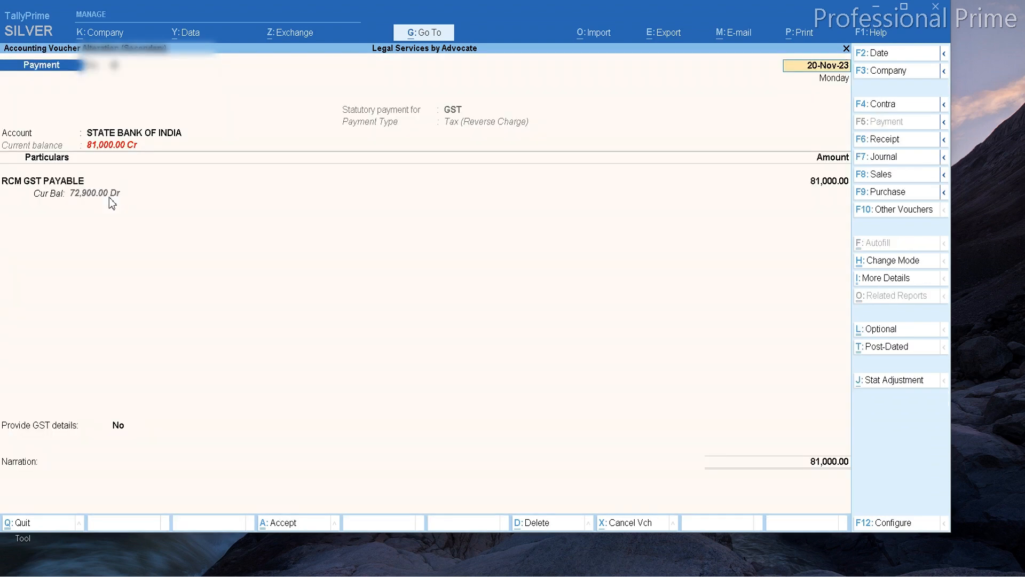
key("Return")
key("Return")
key("Return")
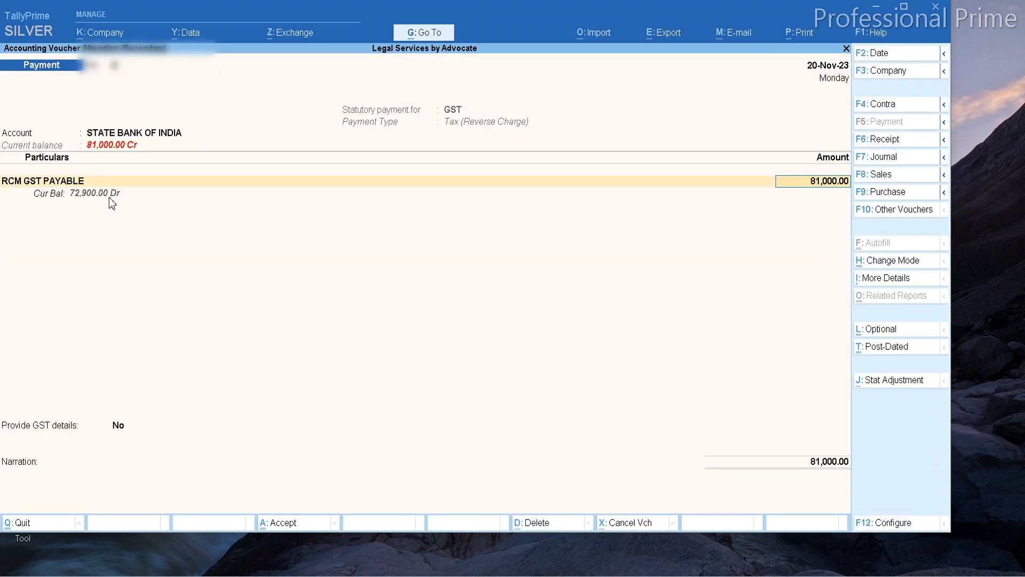
key("Return")
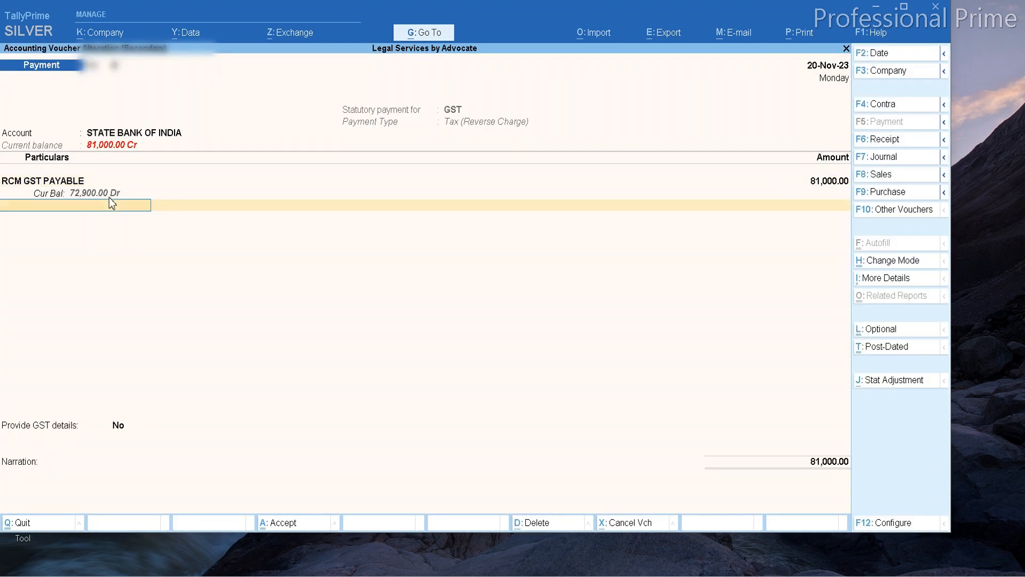
key("BackSpace")
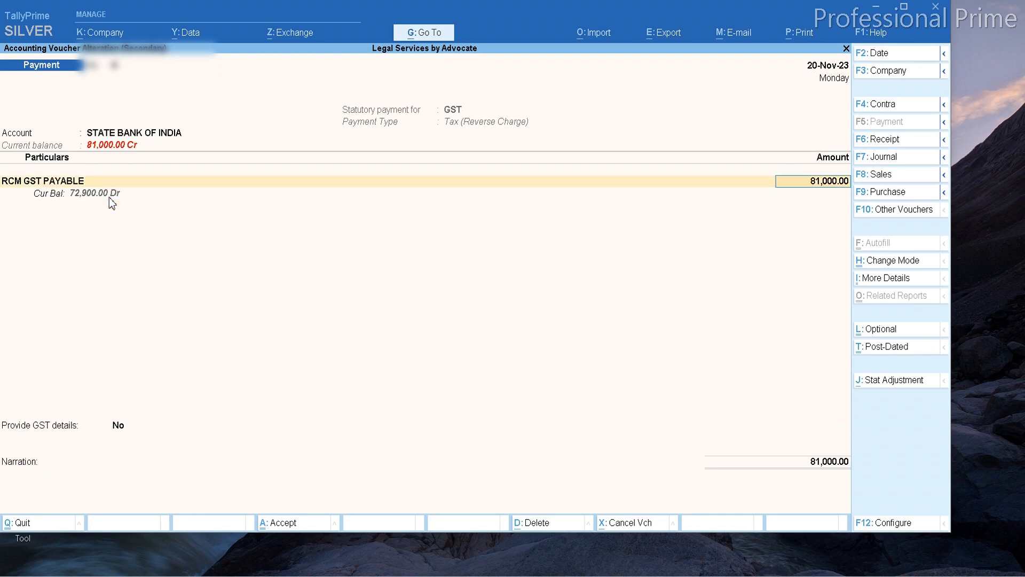
key("End")
key("BackSpace")
key("BackSpace")
key("BackSpace")
key("BackSpace")
key("Return")
key("Return")
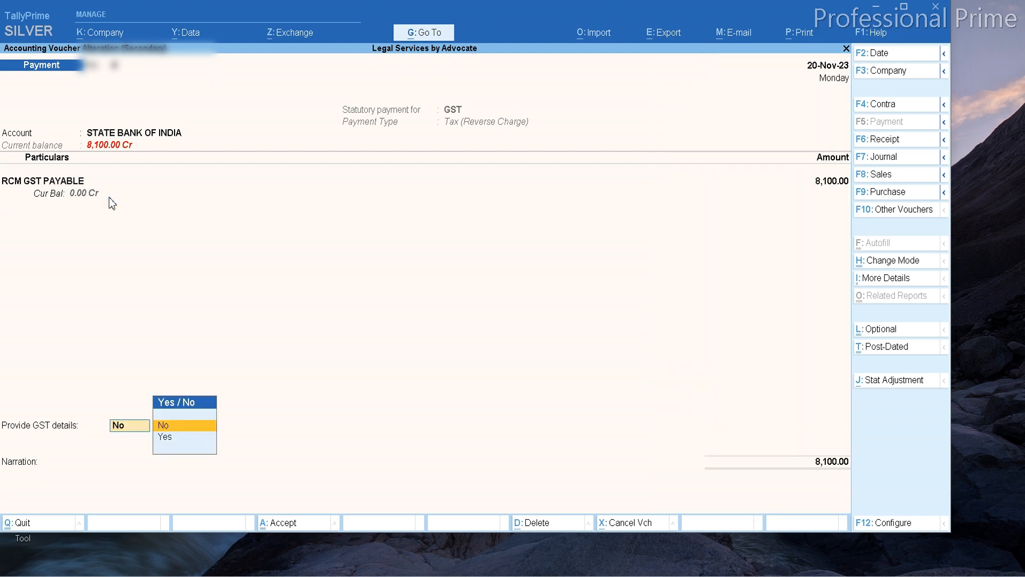
Set Provide GST details to Yes and keep NEFT/RTGS as the mode of payment in the bank details.
key("Down")
key("Return")
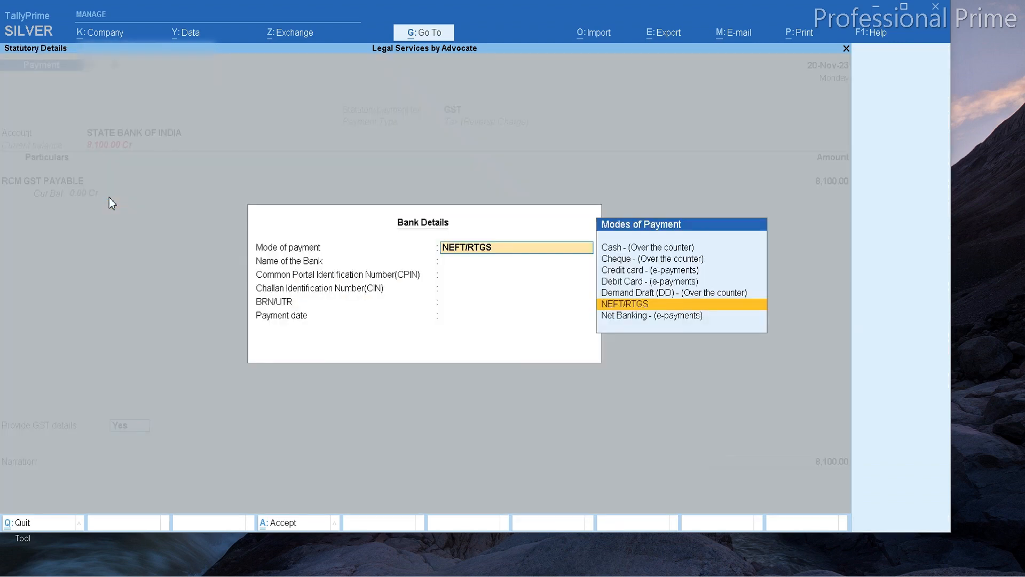
key("Return")
key("ctrl+a")
key("Return")
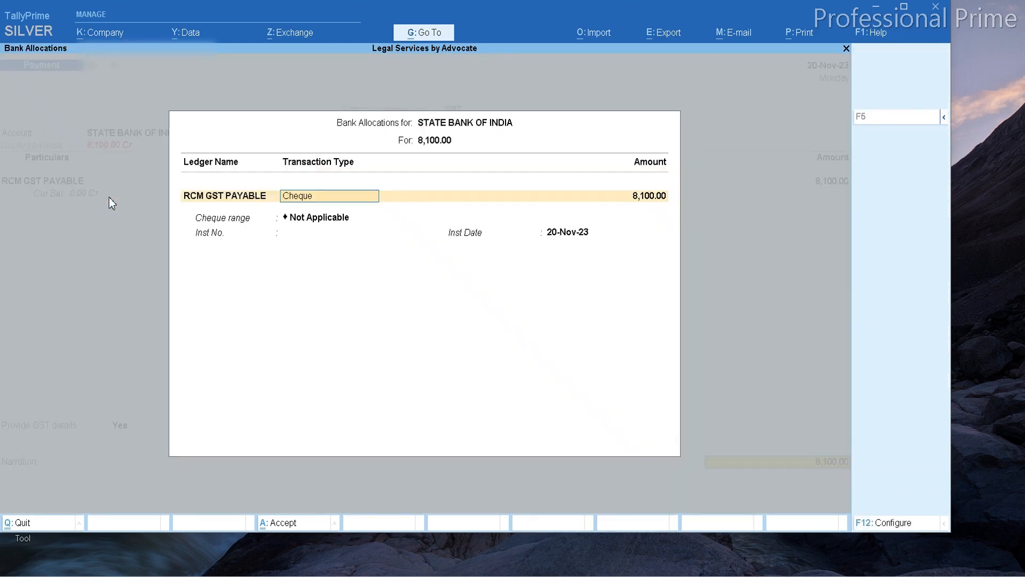
Accept the cheque allocation for RCM GST PAYABLE and save the altered payment voucher.
key("Return")
key("Return")
key("Return")
key("Return")
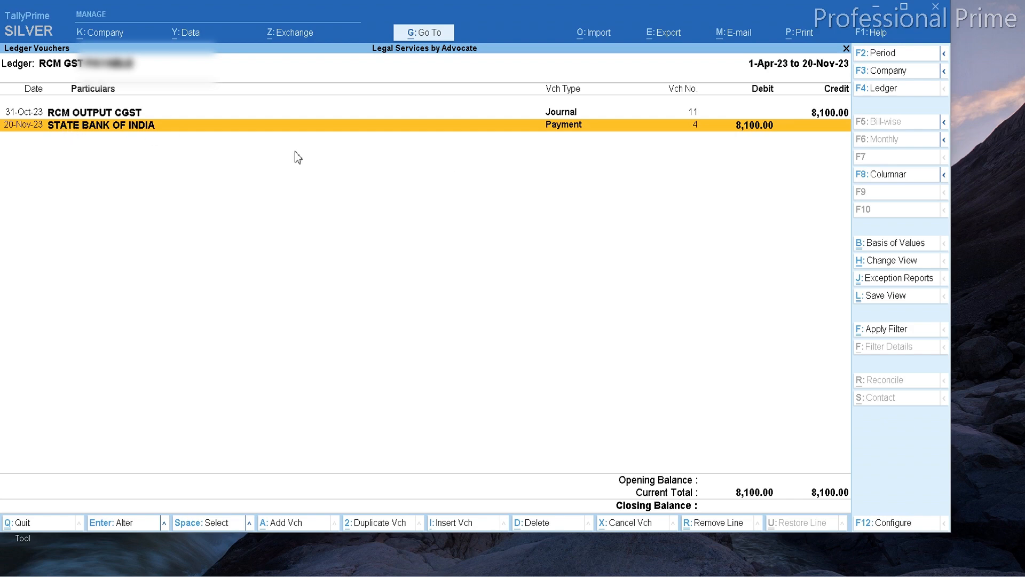
Return to the Duties & Taxes summary and review the RCM INPUT CGST and RCM INPUT SGST balances.
key("Escape")
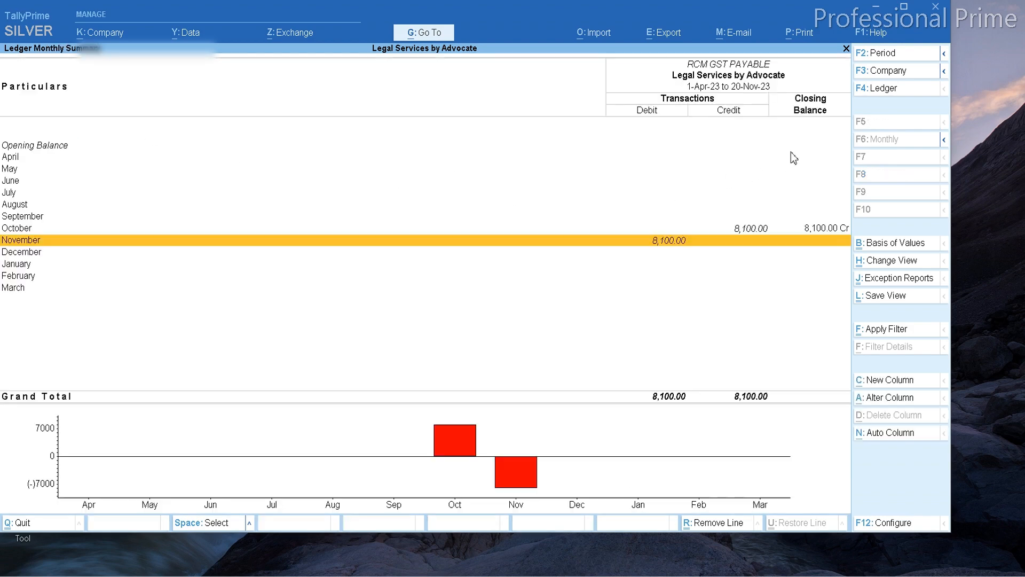
key("Escape")
key("Up")
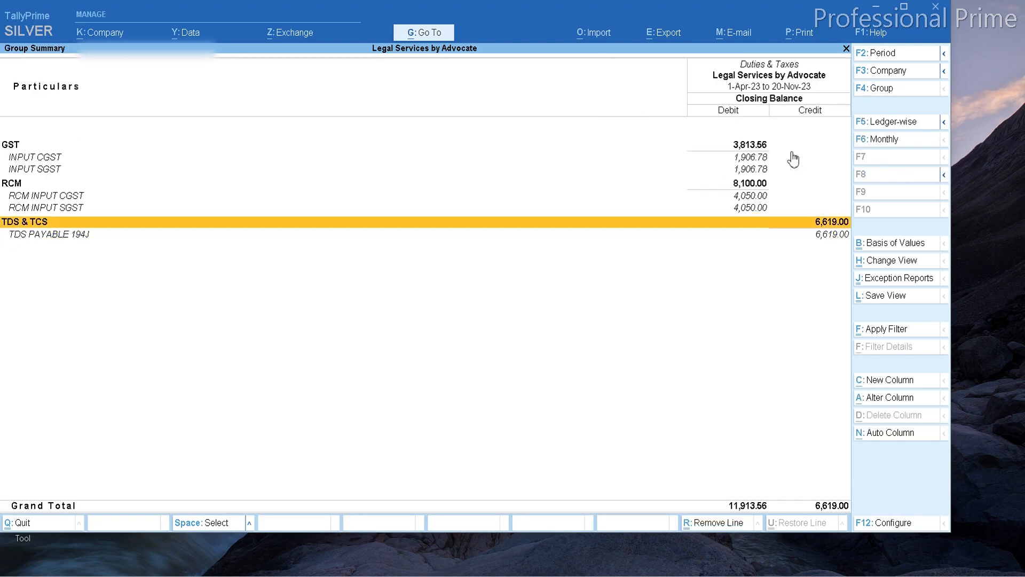
key("Up")
key("Up")
key("Down")
key("Up")
key("Down")
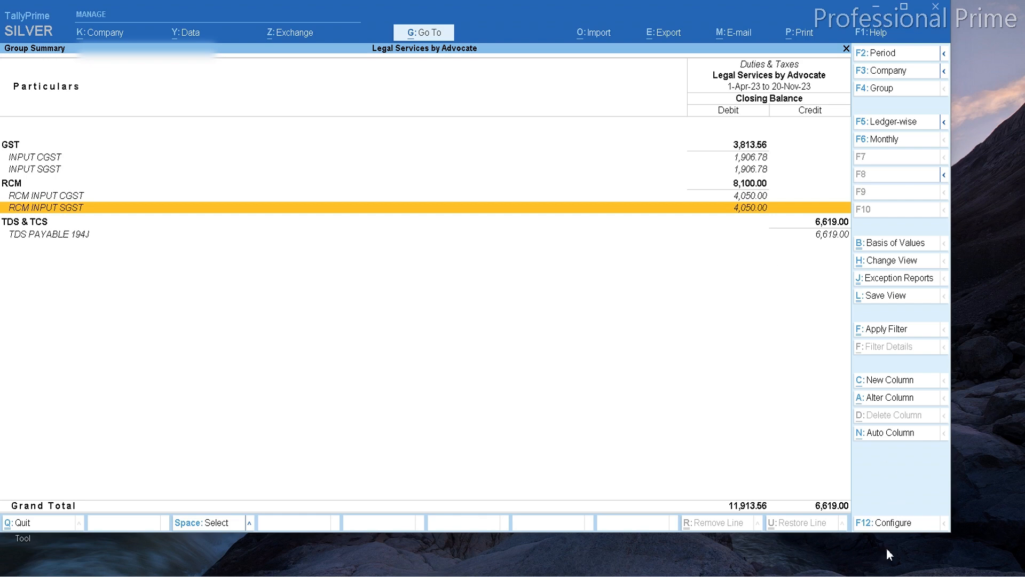
Switch to the image viewer and examine the GST portal screenshots through to the GSTR-1 B2B Add Invoice form.
key("alt+Tab")
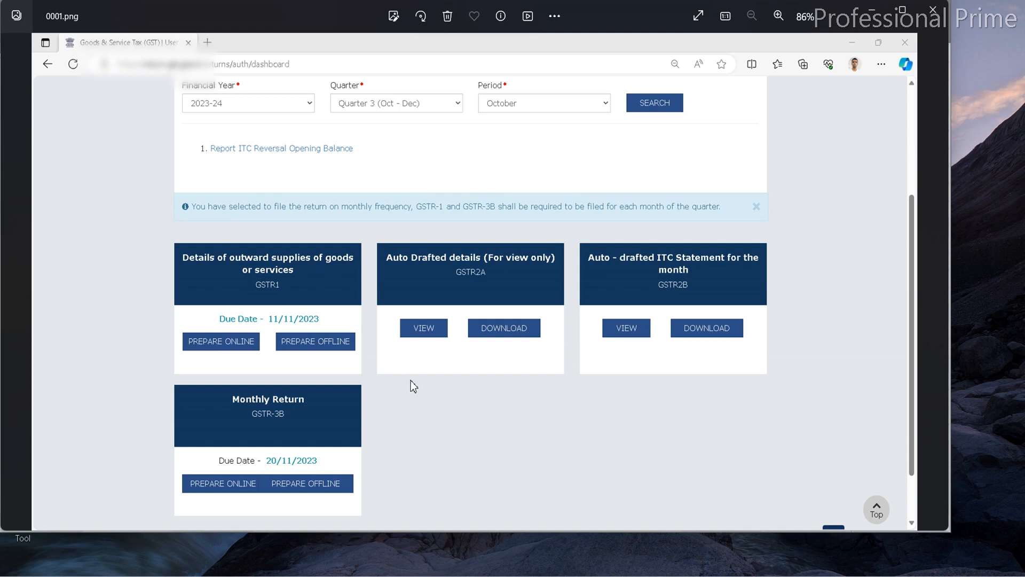
key("Right")
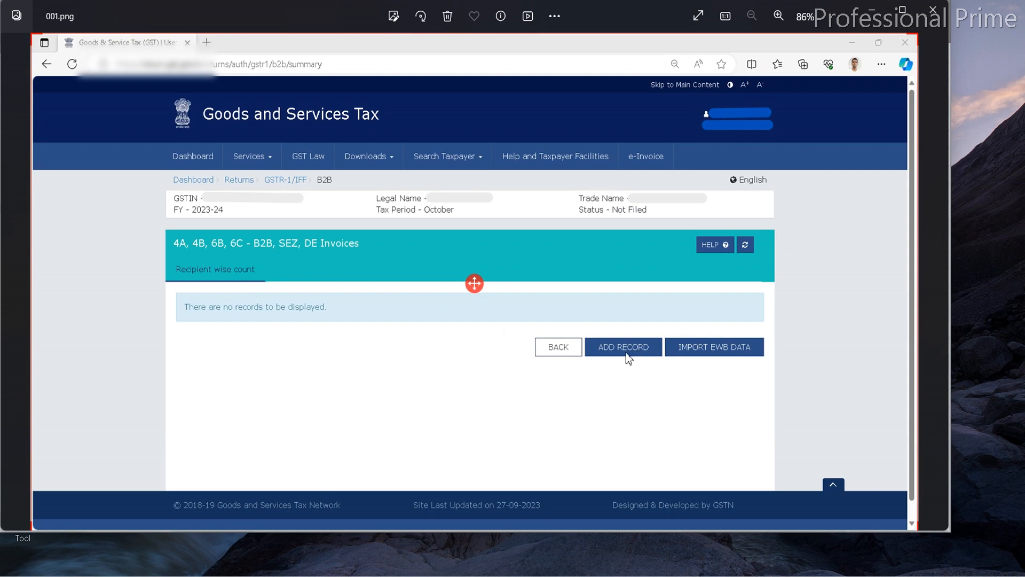
key("Right")
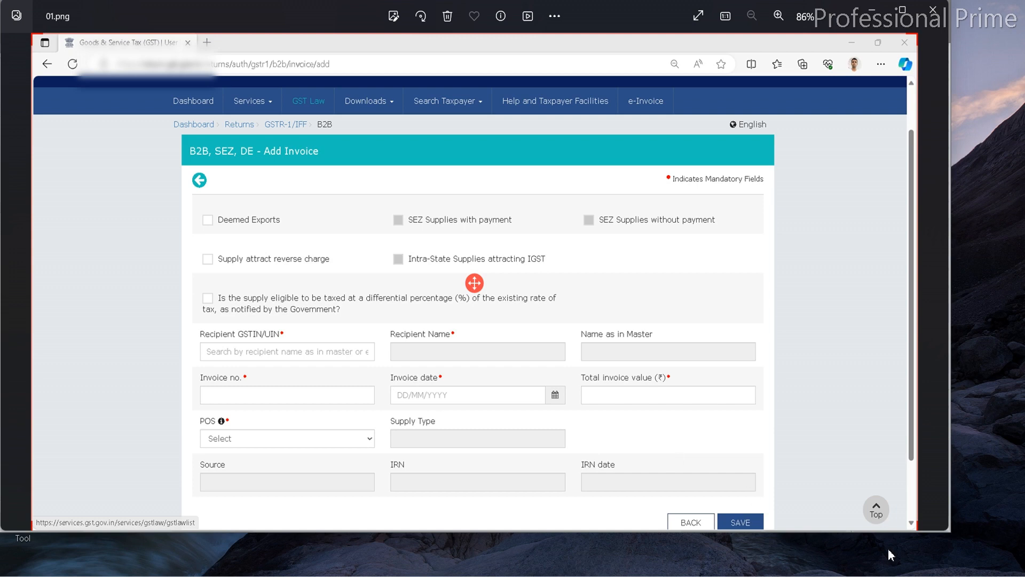
Examine the GSTR-3B summary tiles and the reverse charge row in the 4. Eligible ITC table screenshot.
key("Right")
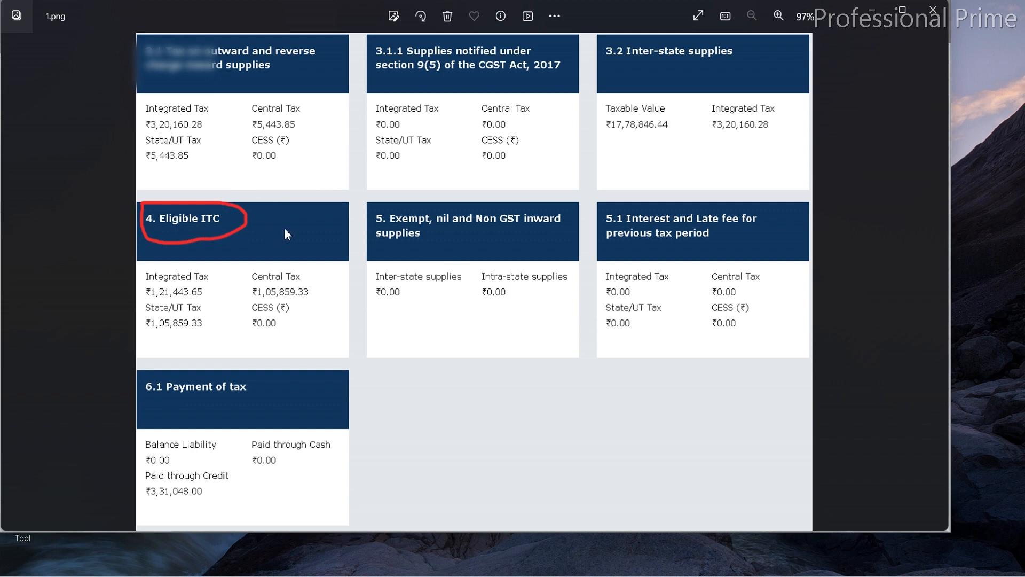
key("Right")
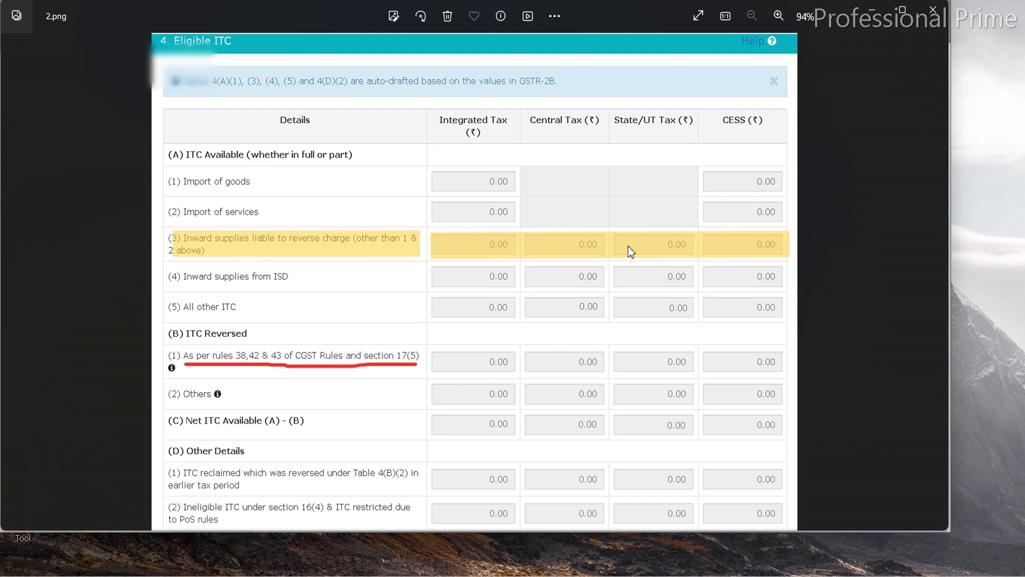
key("Left")
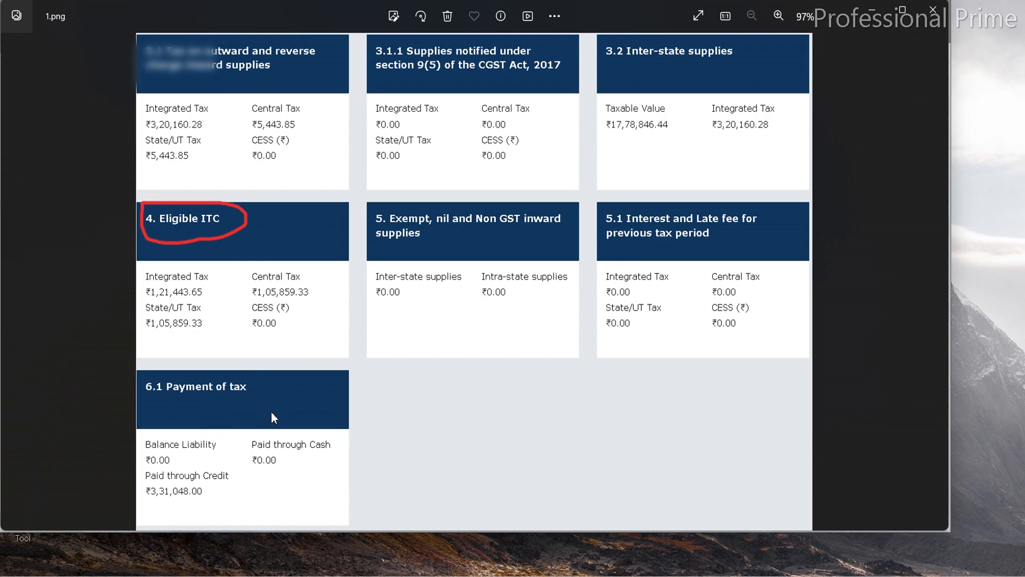
Examine the 6.1 Payment of tax screenshot, from the cash ledger balance to the reverse charge and ITC payment columns.
key("Right")
key("Right")
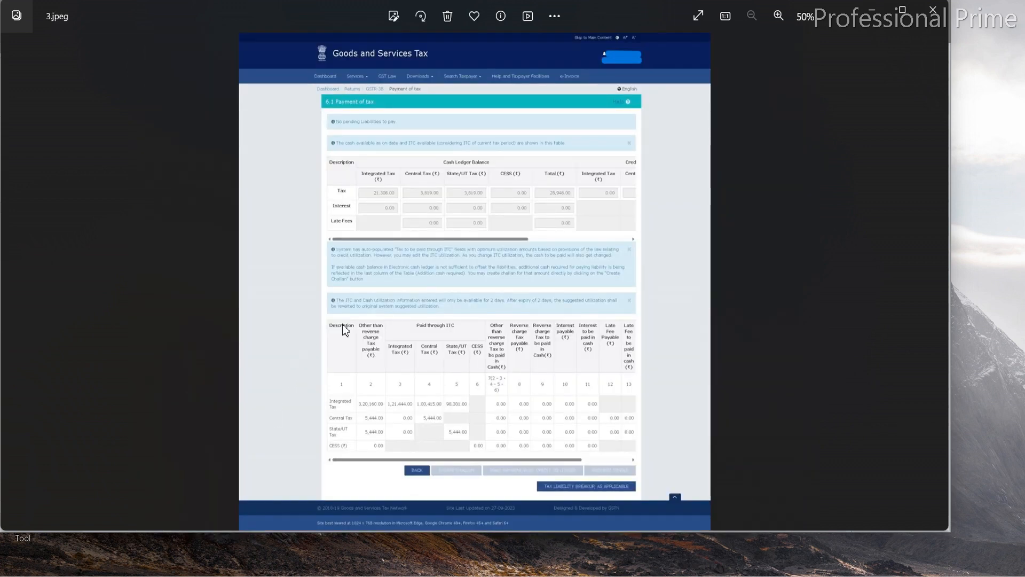
scroll(344, 329, "up", 4)
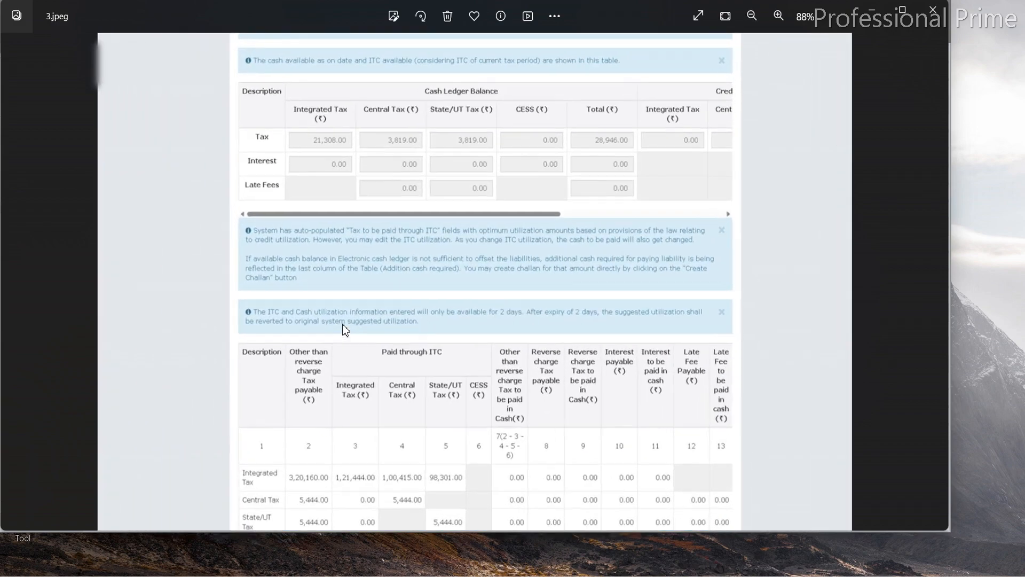
scroll(343, 324, "up", 1)
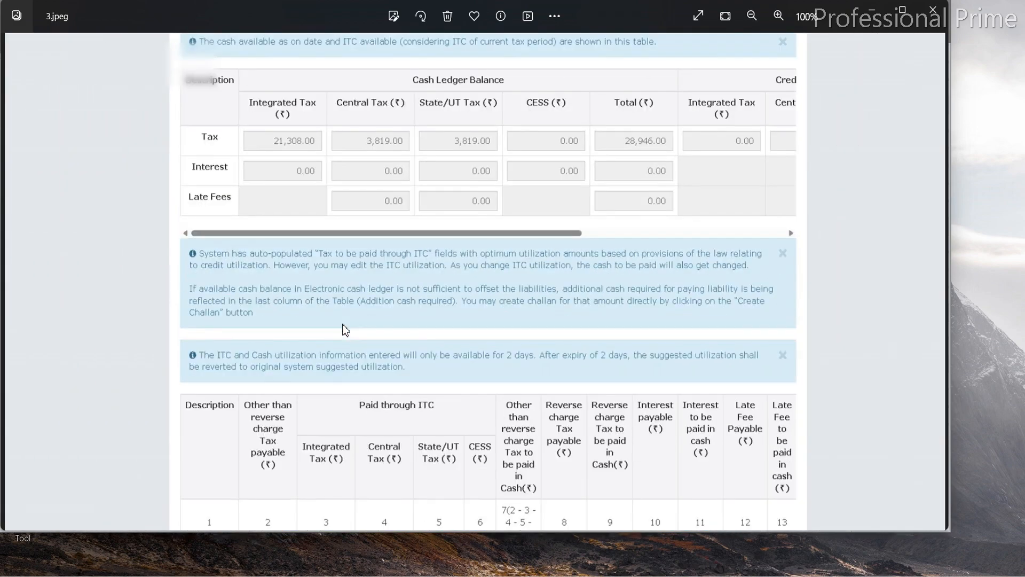
scroll(342, 324, "up", 4)
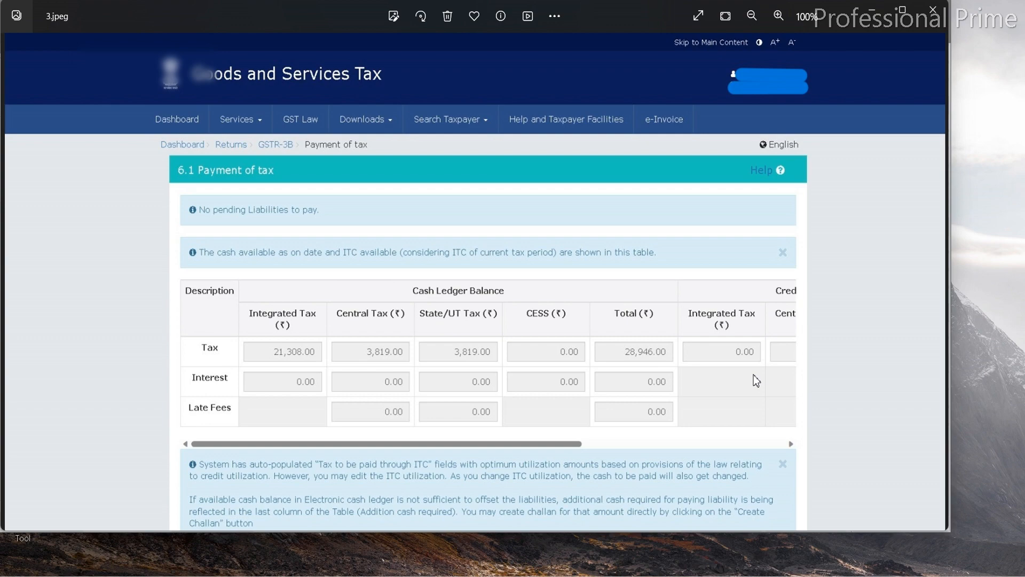
scroll(754, 374, "down", 3)
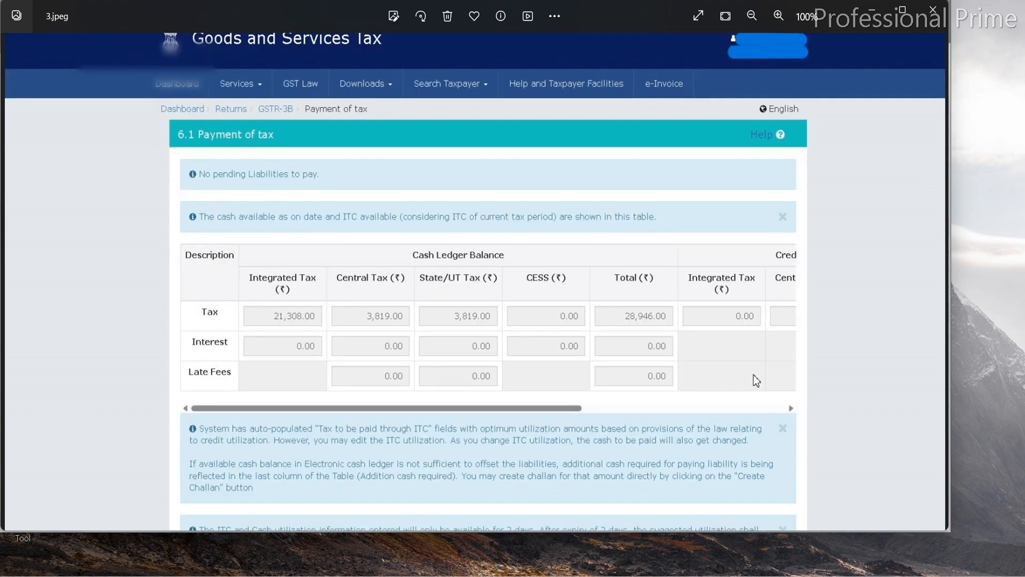
scroll(753, 375, "down", 6)
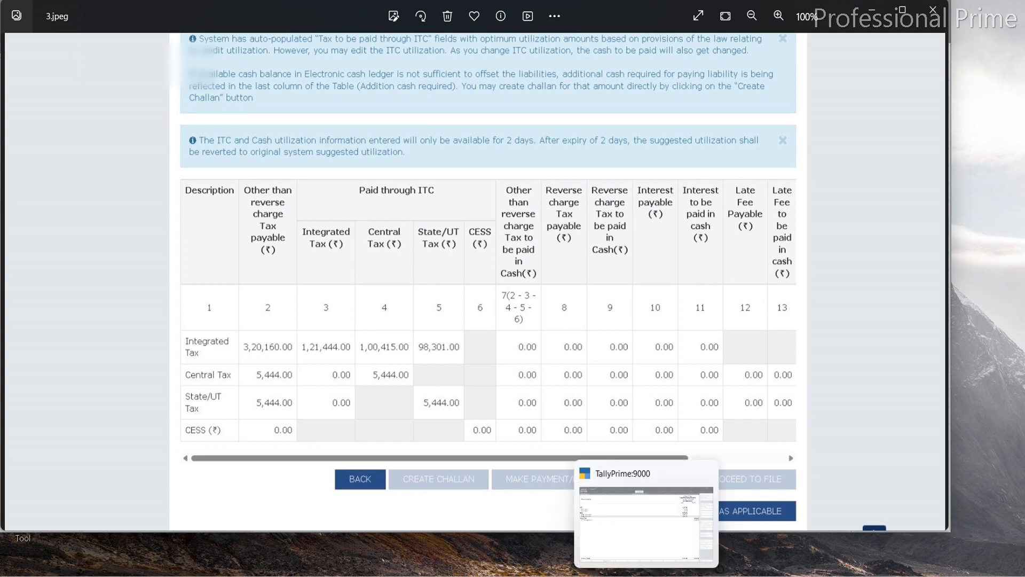
Switch to TallyPrime and review the October vouchers of the TDS PAYABLE 194J ledger.
left_click(647, 573)
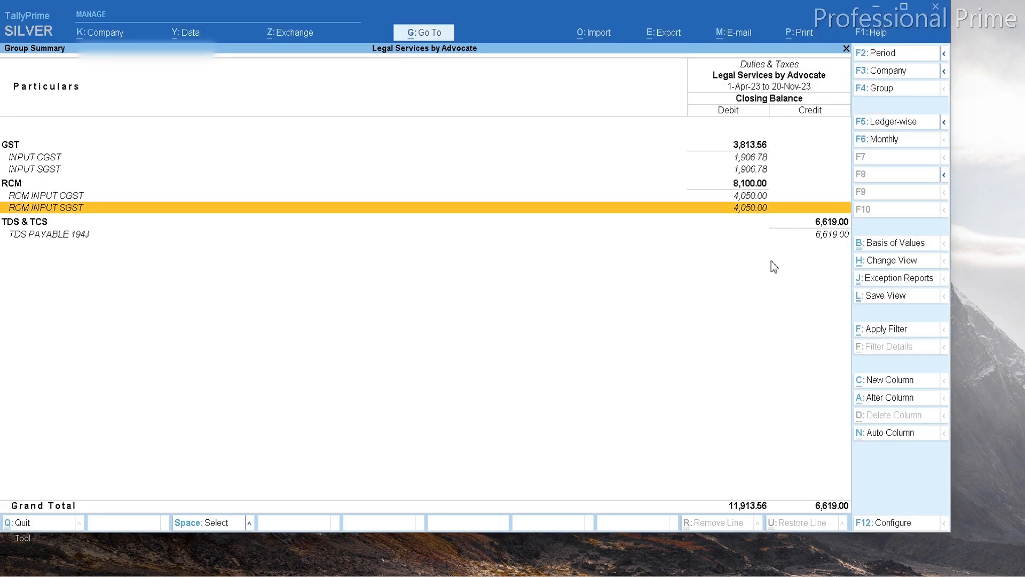
key("Down")
key("Down")
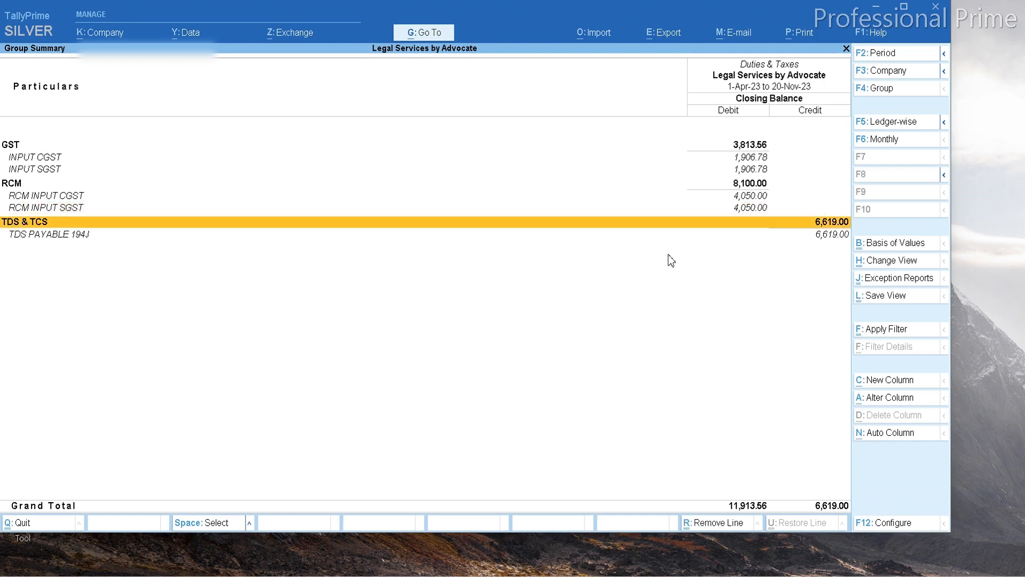
key("Return")
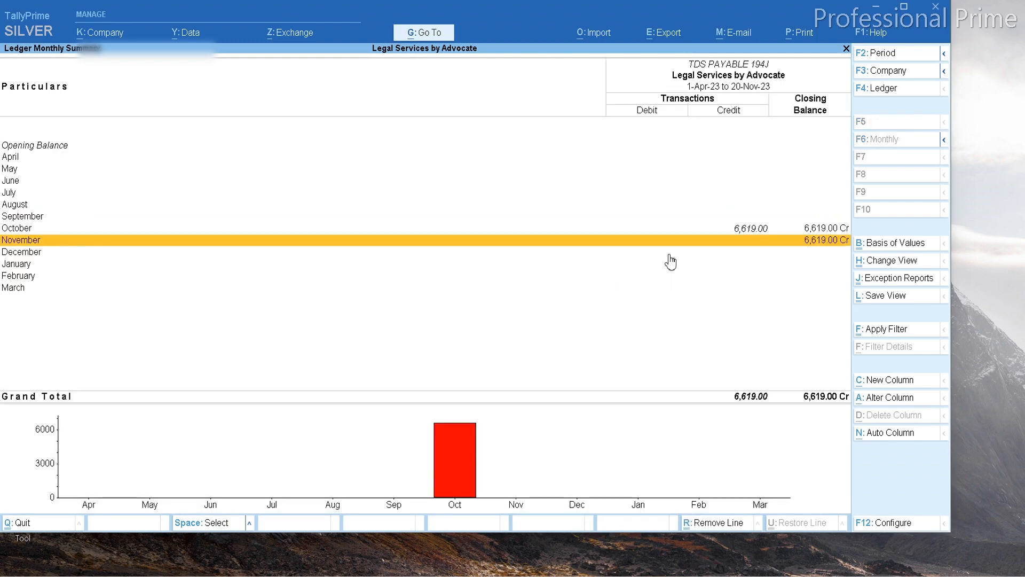
key("Up")
key("Return")
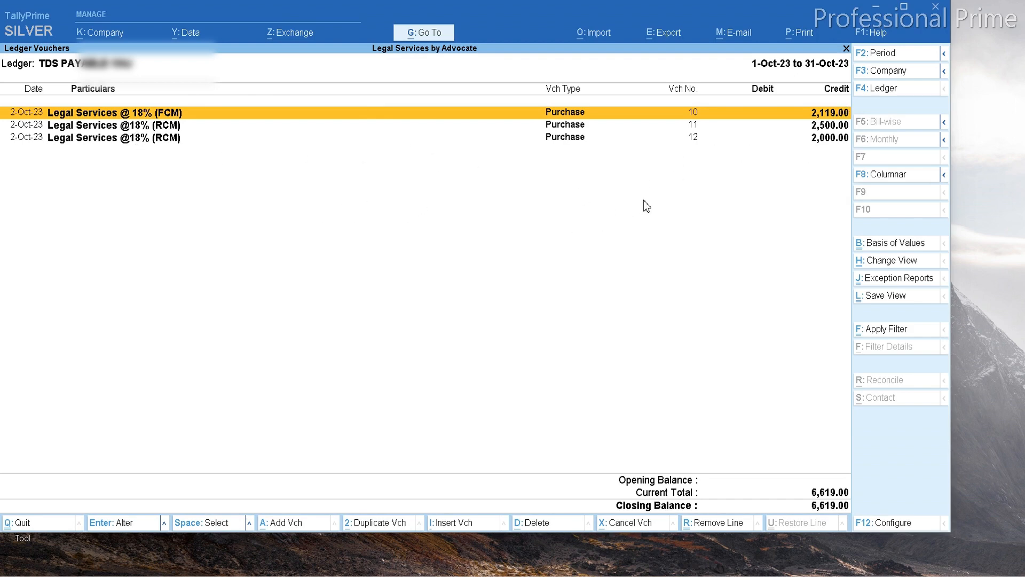
Close the ledger, group summary and Trial Balance reports and return to the Gateway of Tally.
key("Escape")
key("Escape")
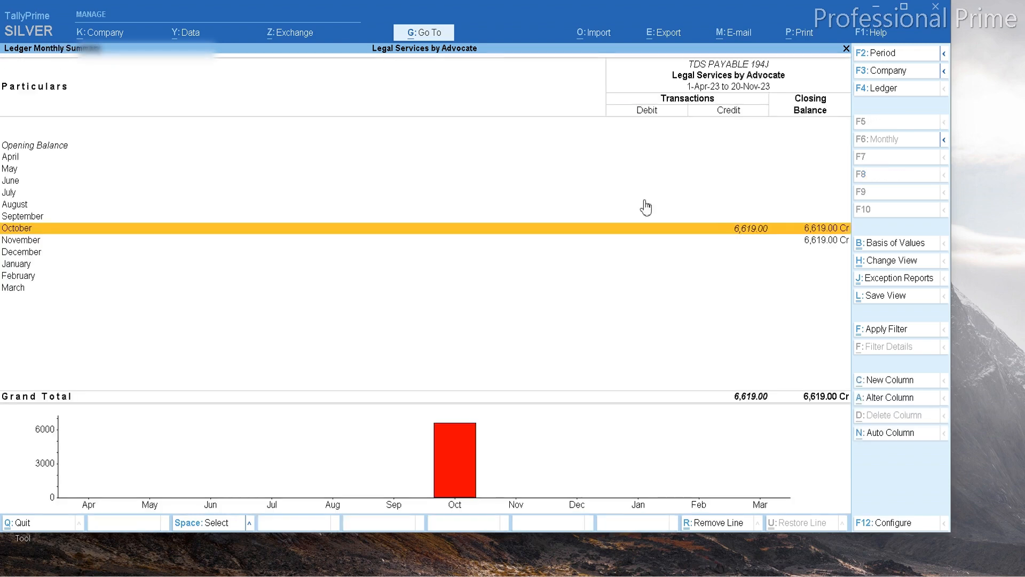
key("Escape")
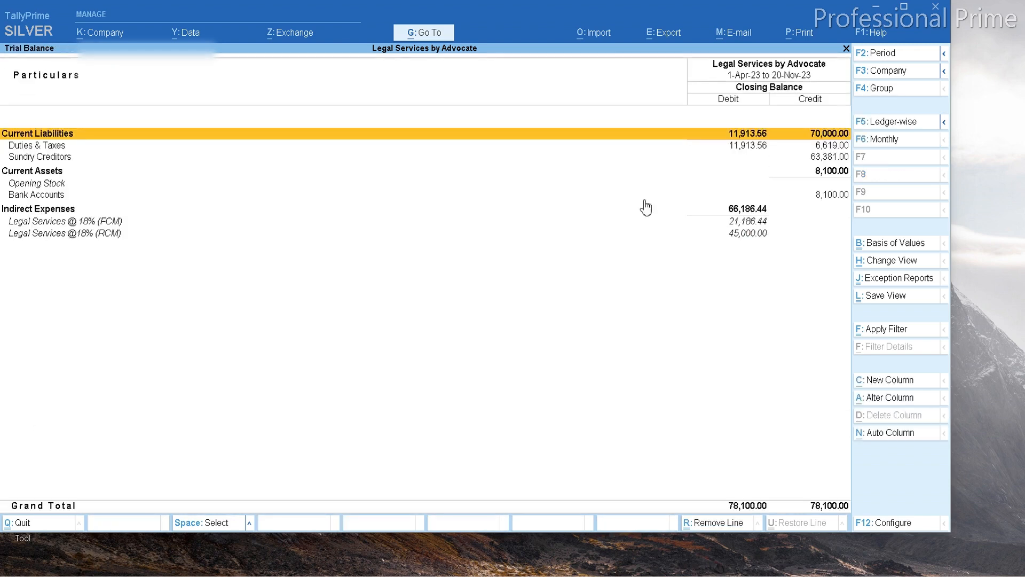
key("Escape")
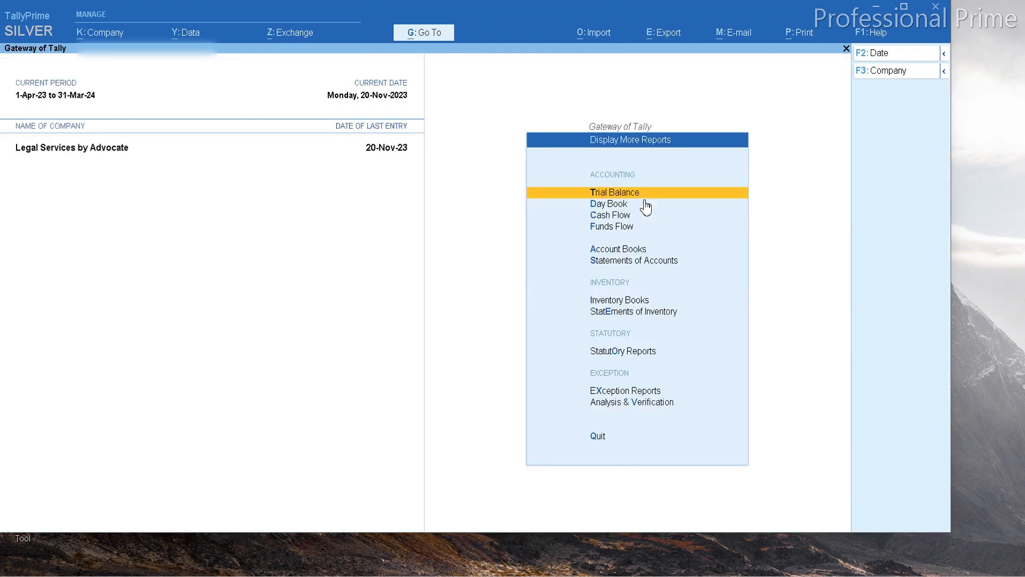
key("Escape")
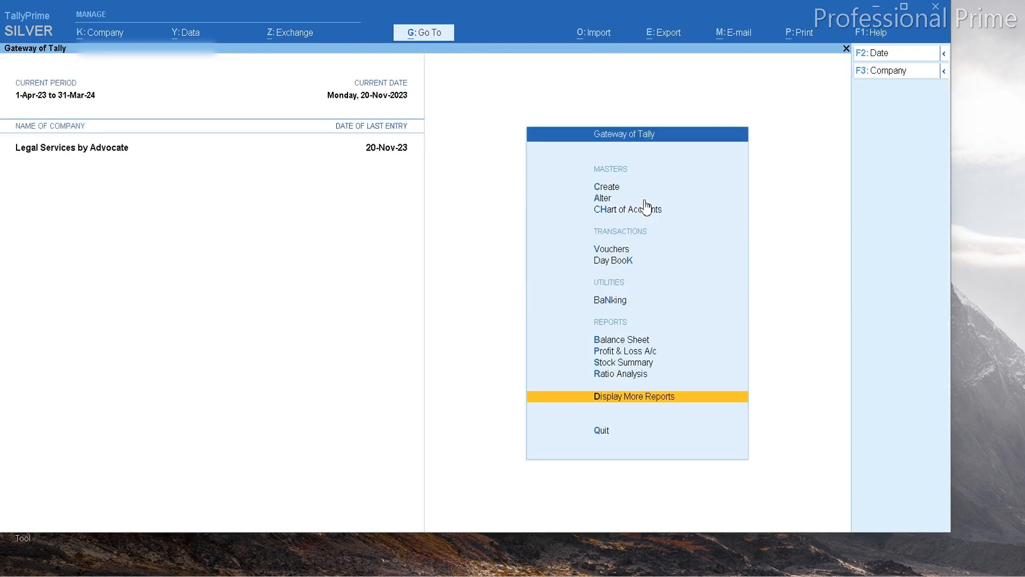